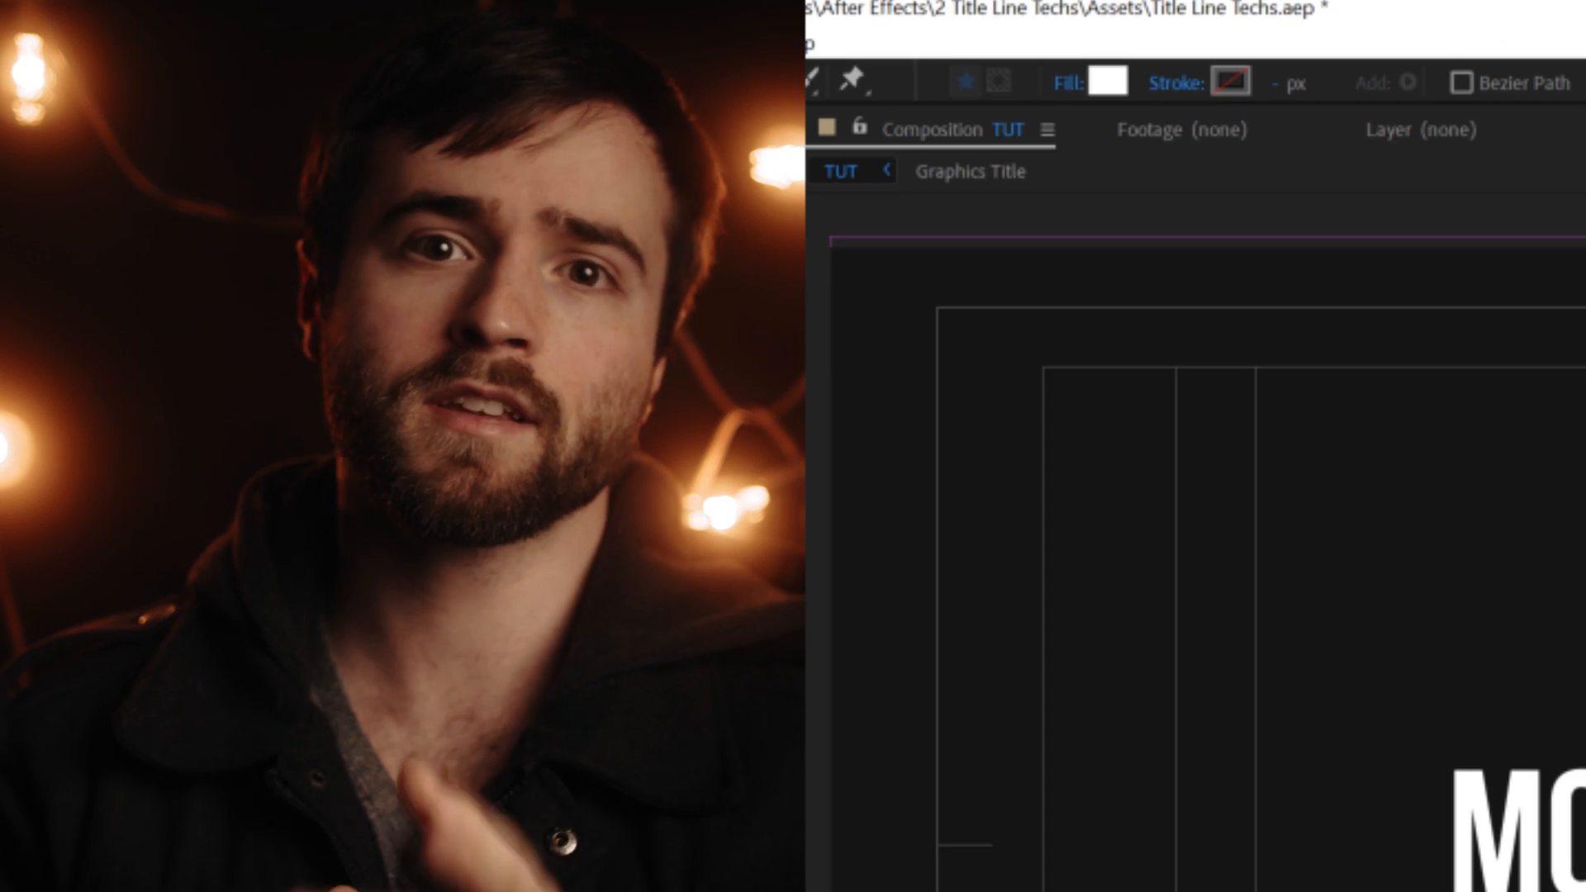
Set the shape fill to None and the stroke to a solid colour.
{"action": "left_click", "coordinate": [1068, 84]}
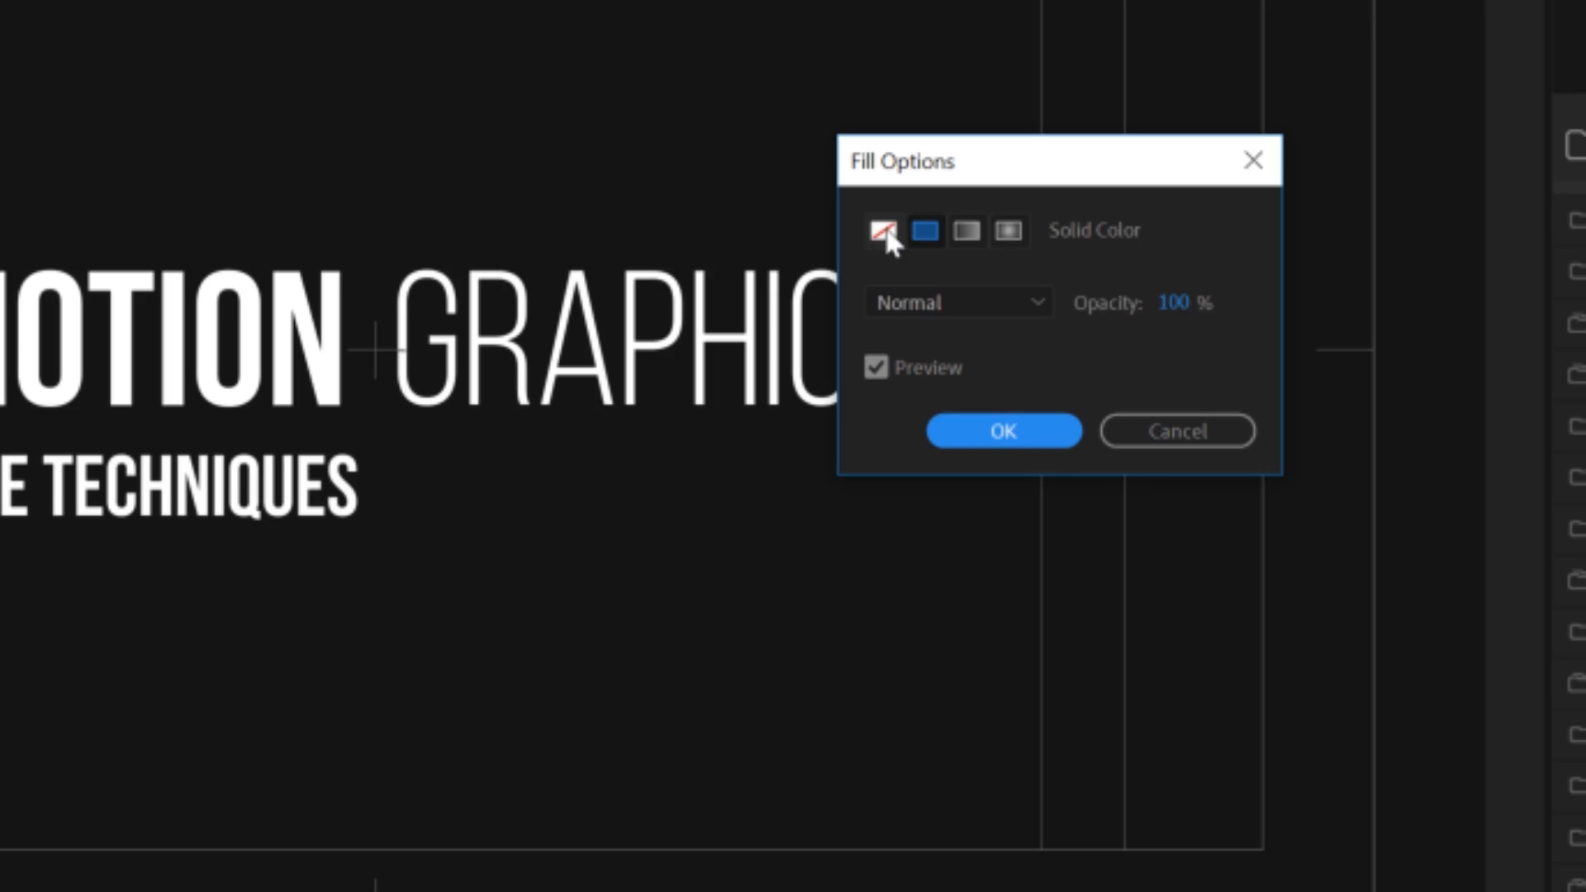
{"action": "left_click", "coordinate": [884, 233]}
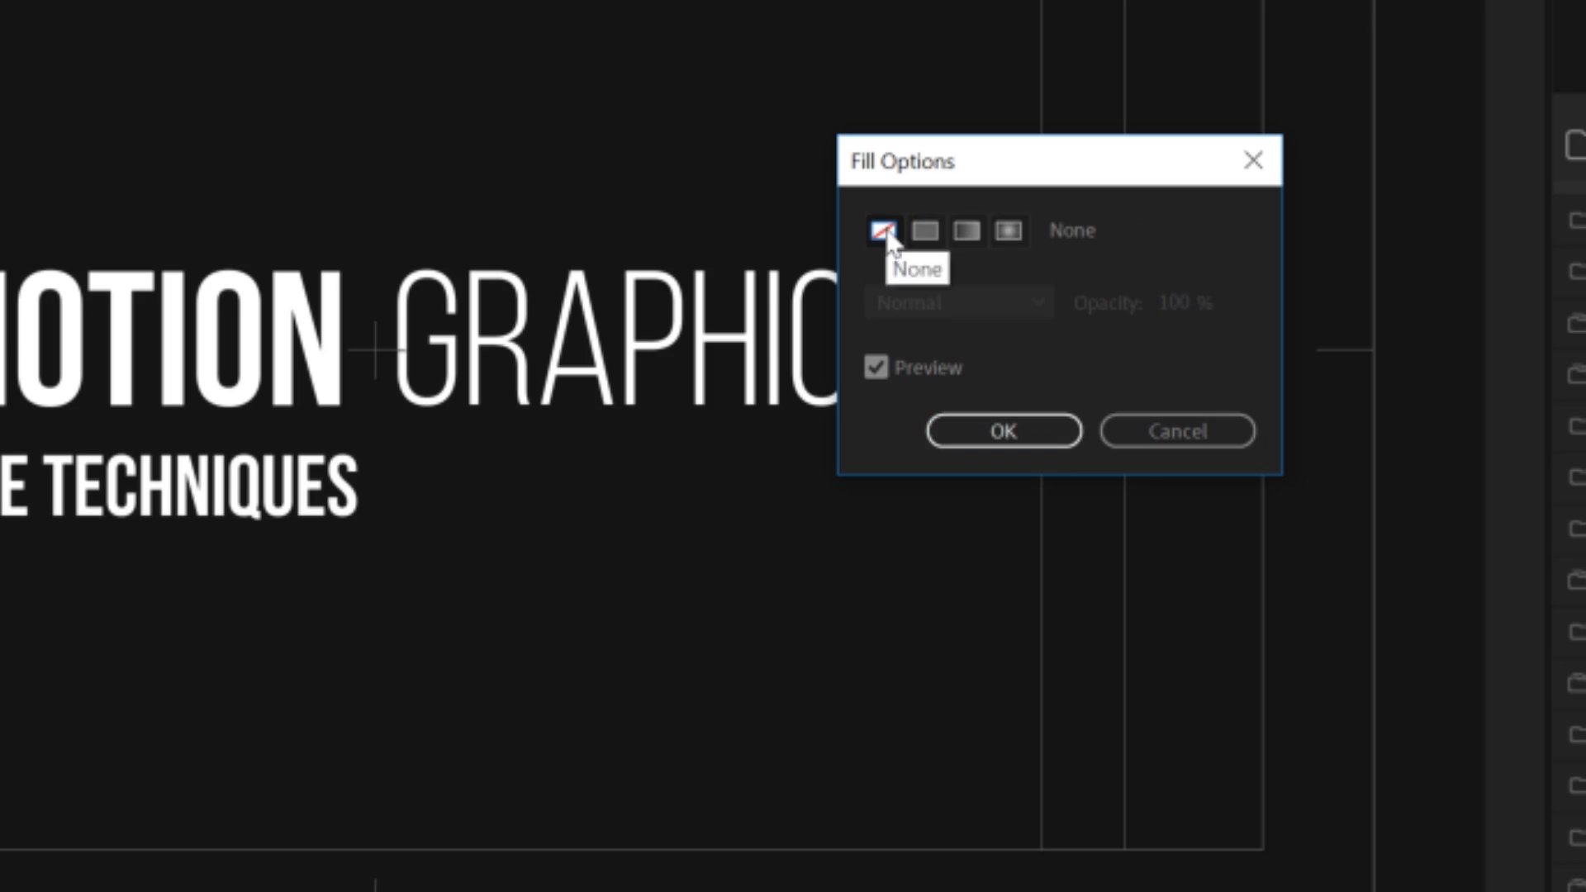
{"action": "left_click", "coordinate": [1004, 432]}
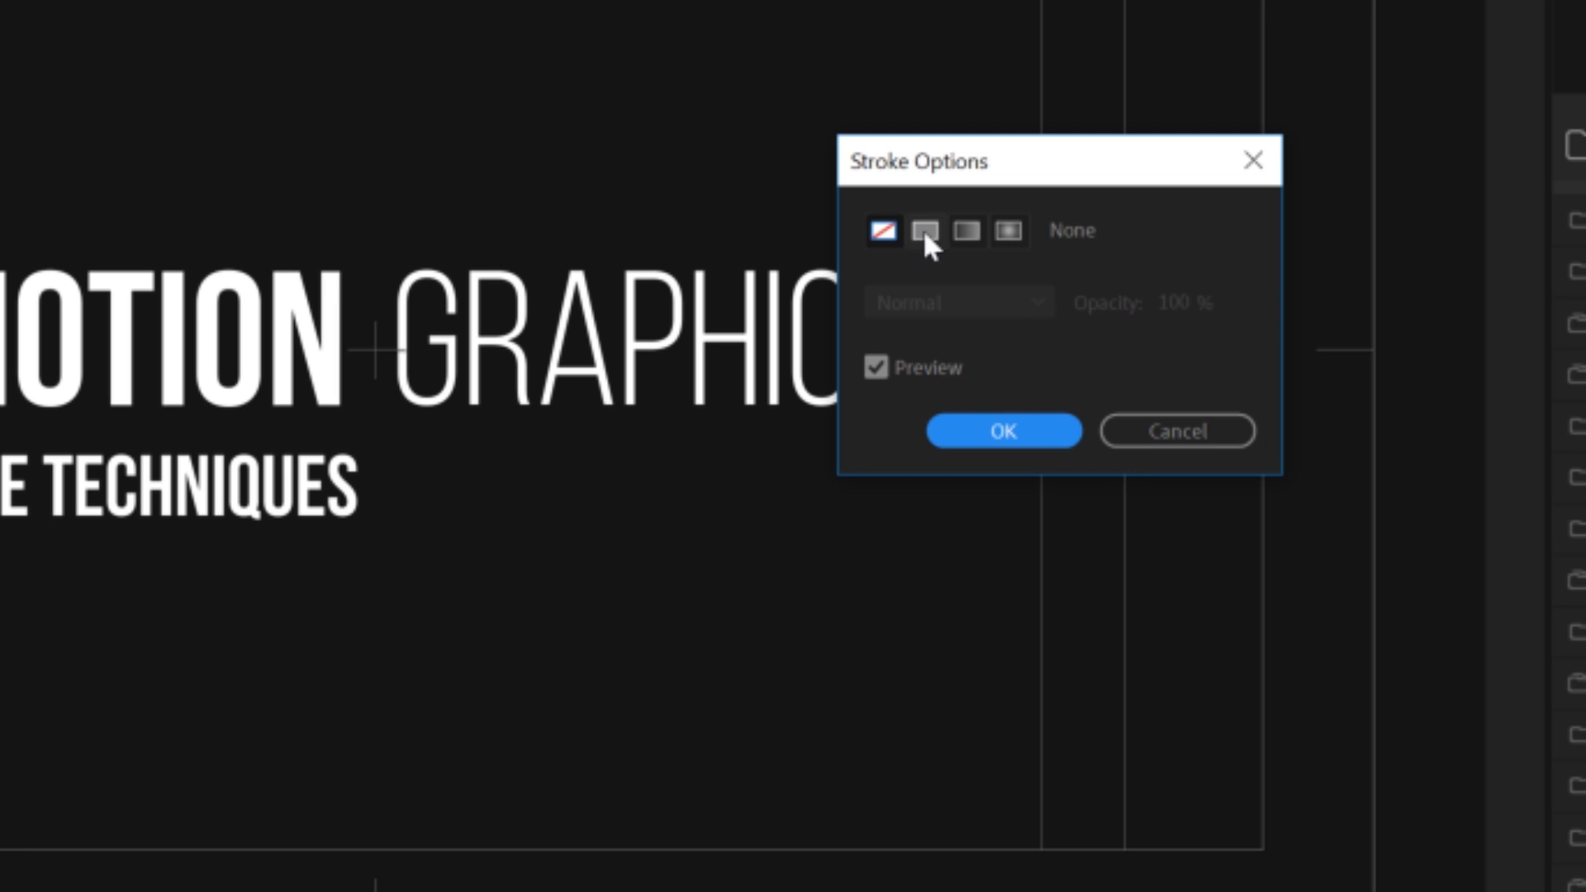
{"action": "left_click", "coordinate": [923, 228]}
{"action": "left_click", "coordinate": [1002, 431]}
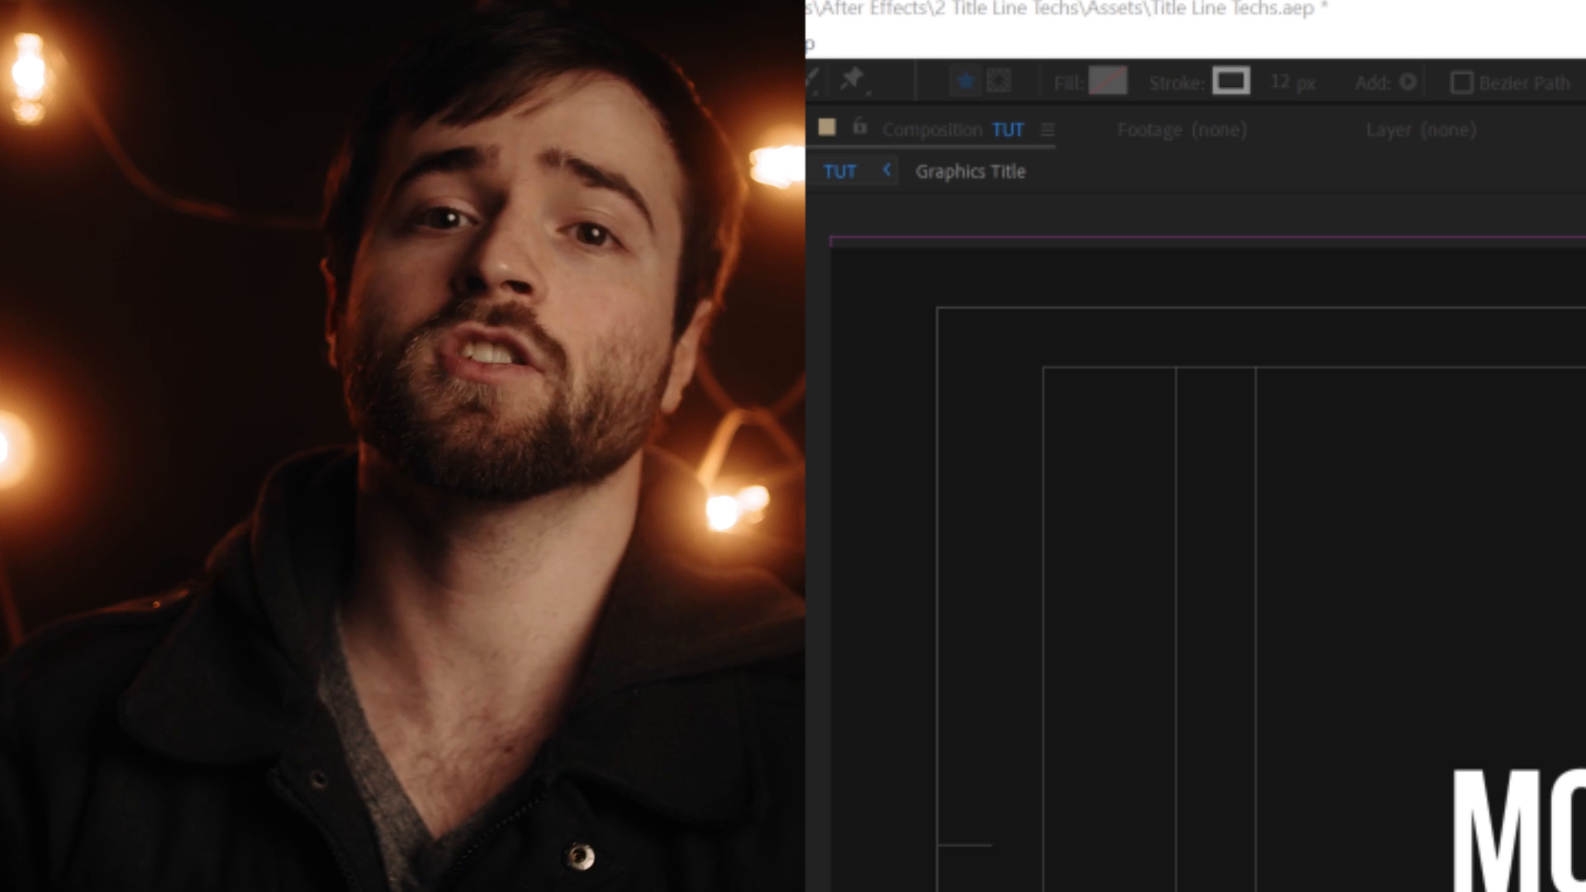
Adjust the stroke width and draw a rectangle around MOTION GRAPHICS with its lower edge crossing the LINE TECHNIQUES subtitle.
{"action": "left_click", "coordinate": [1291, 82]}
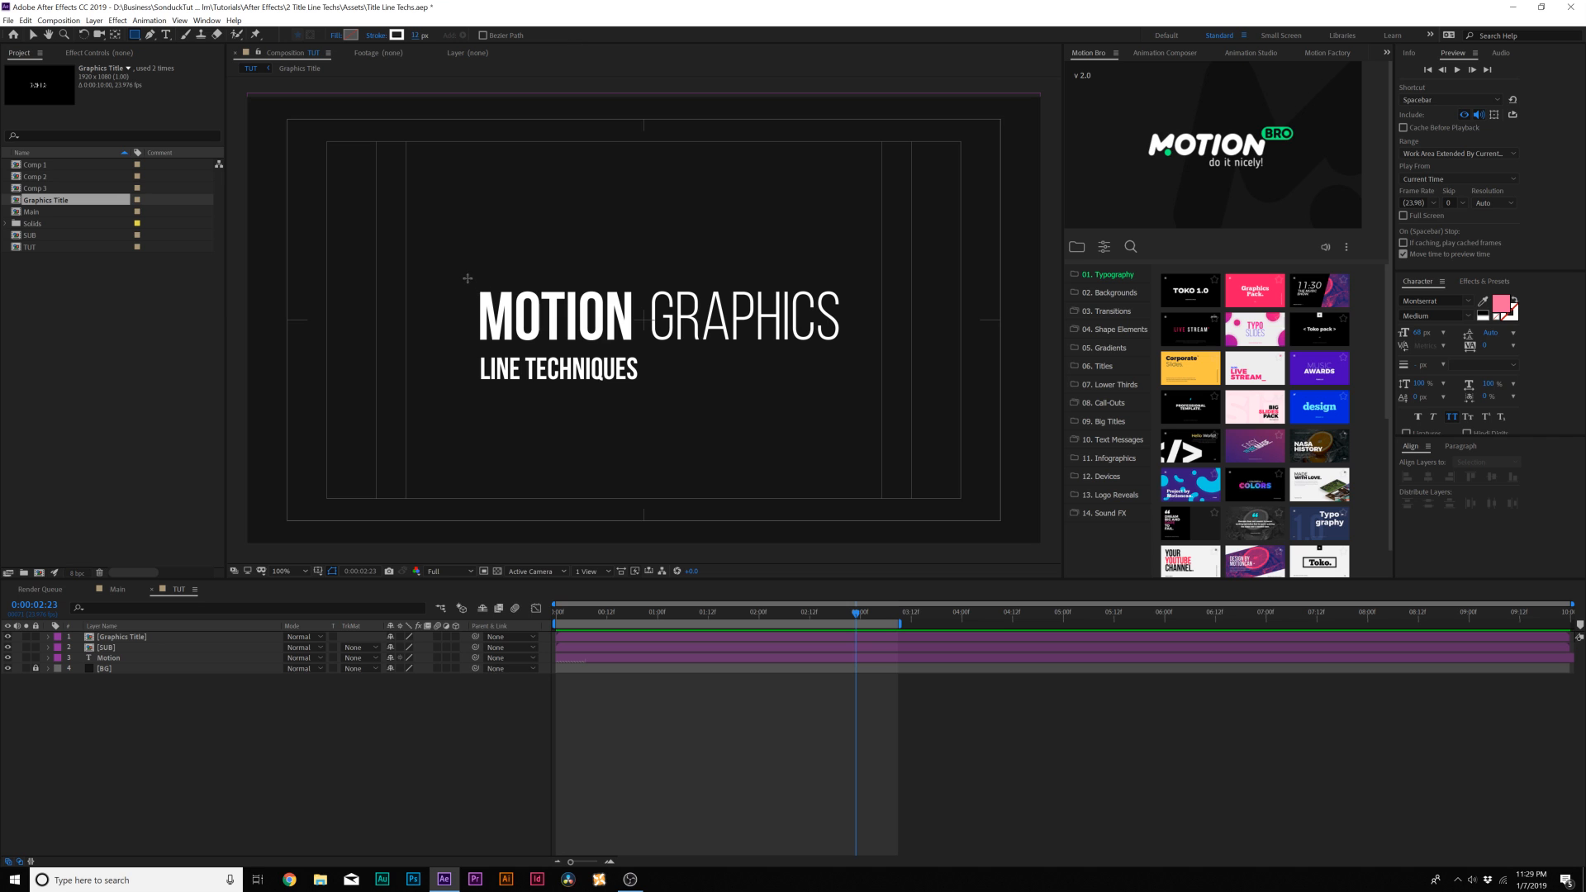
{"action": "left_click_drag", "start_coordinate": [470, 280], "coordinate": [525, 330]}
{"action": "left_click_drag", "start_coordinate": [689, 349], "coordinate": [833, 375]}
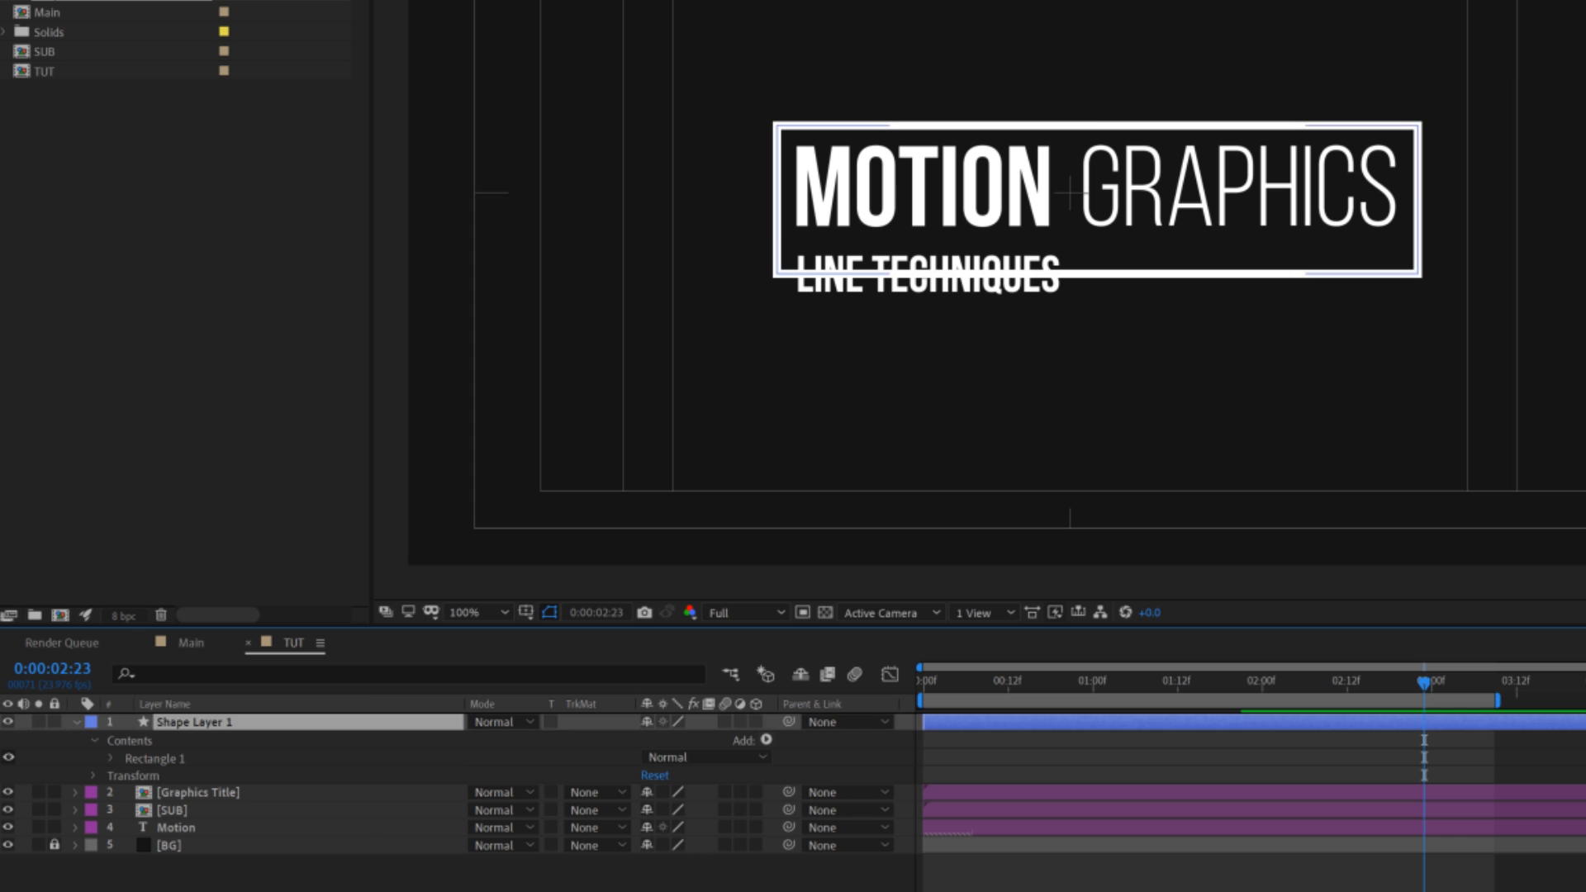
Add Trim Paths to the new rectangle shape layer.
{"action": "left_click", "coordinate": [171, 637], "text": "ctrl"}
{"action": "left_click", "coordinate": [163, 637]}
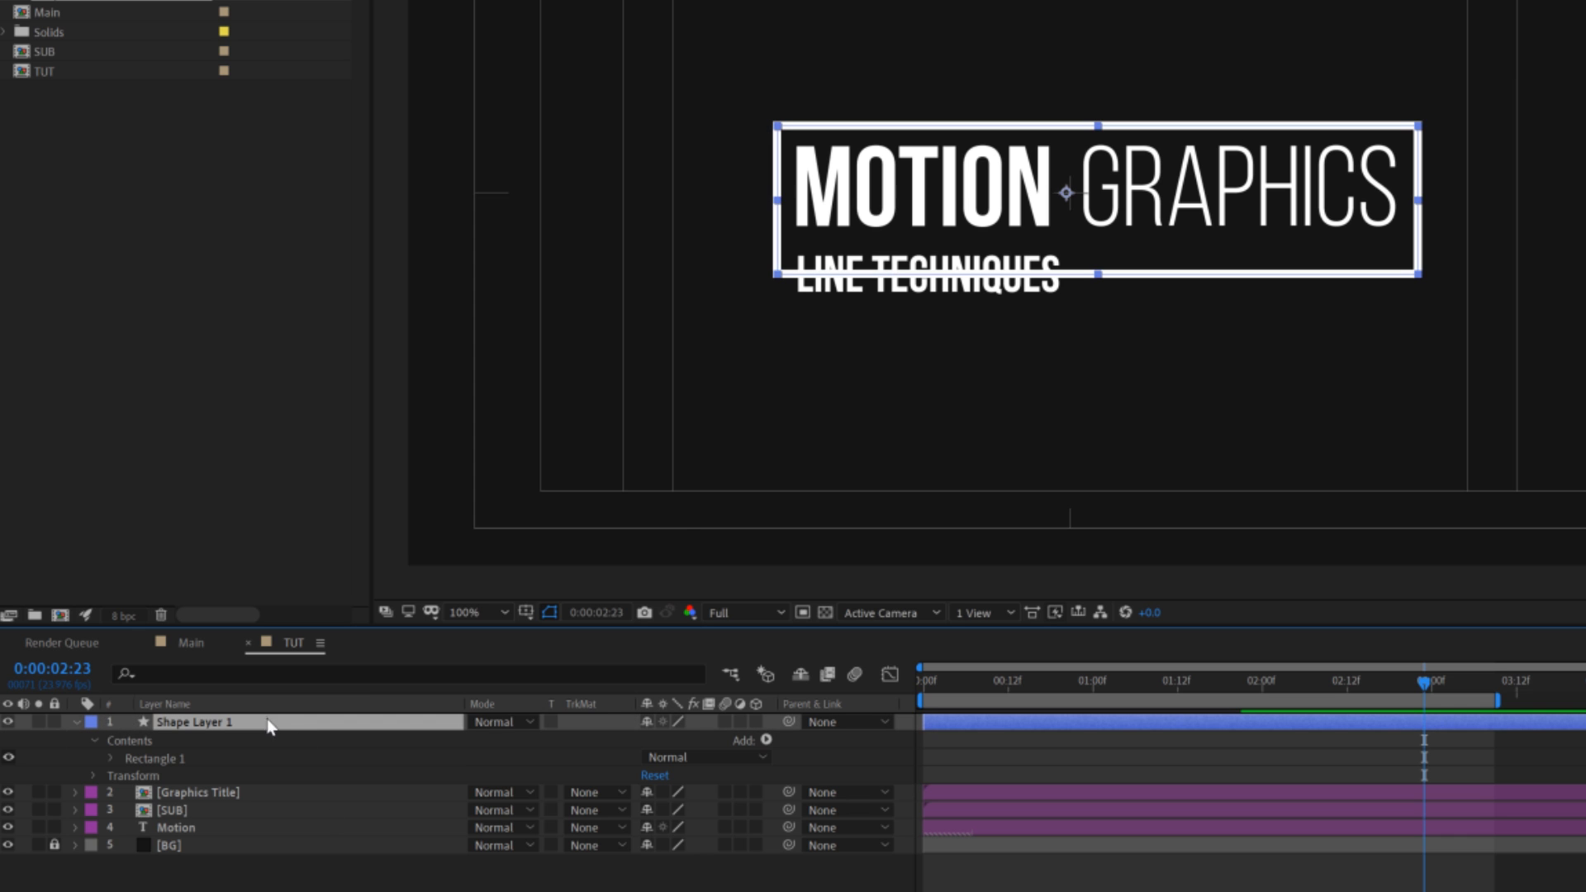
{"action": "left_click", "coordinate": [766, 740]}
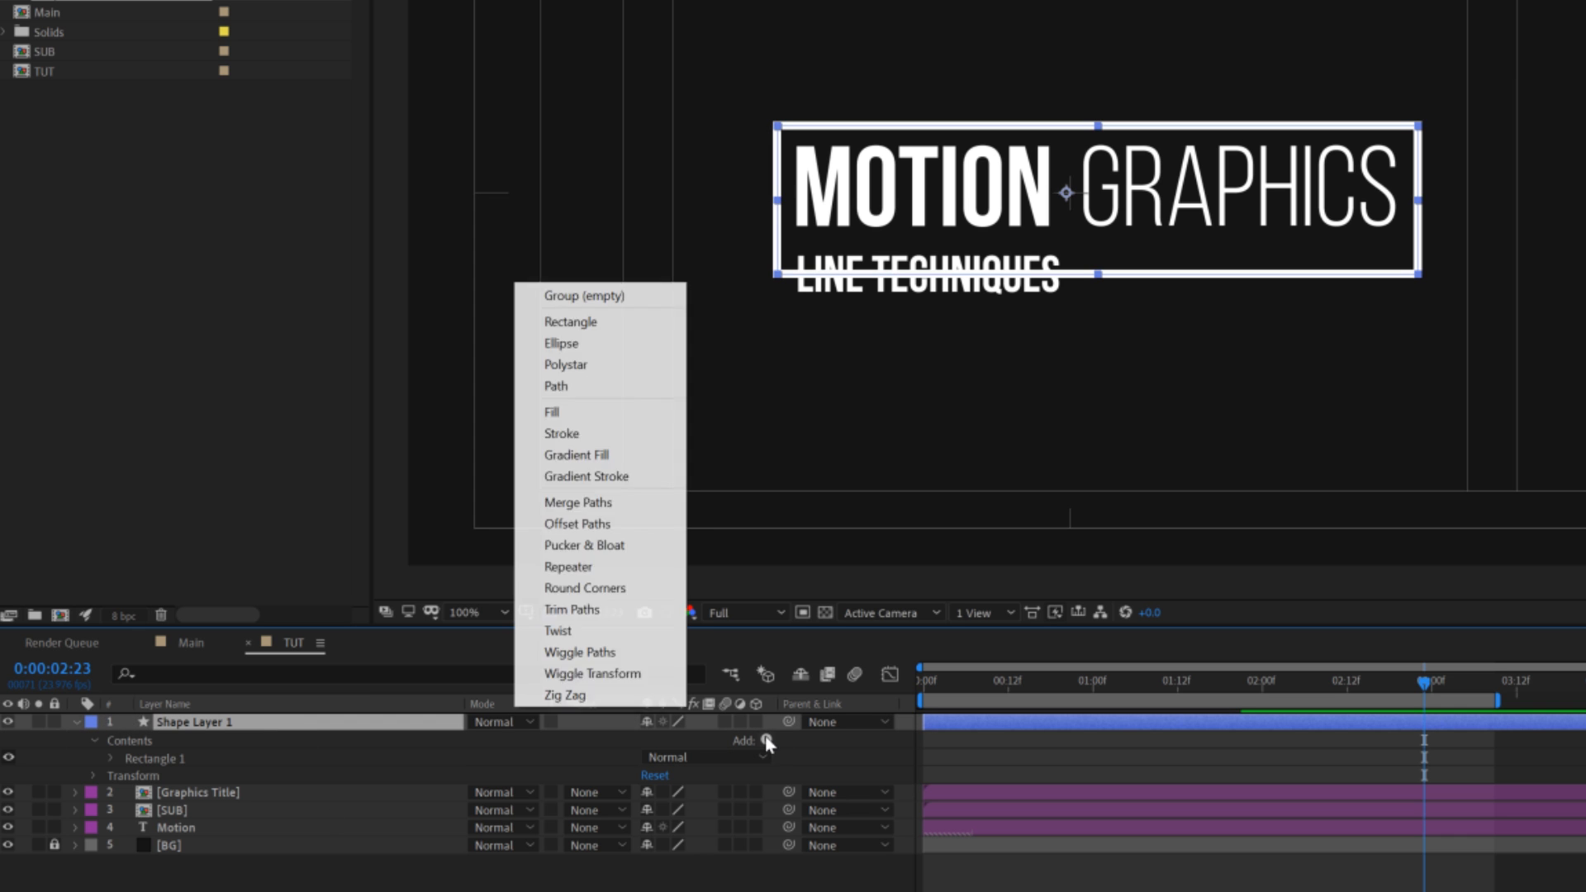
{"action": "left_click", "coordinate": [610, 610]}
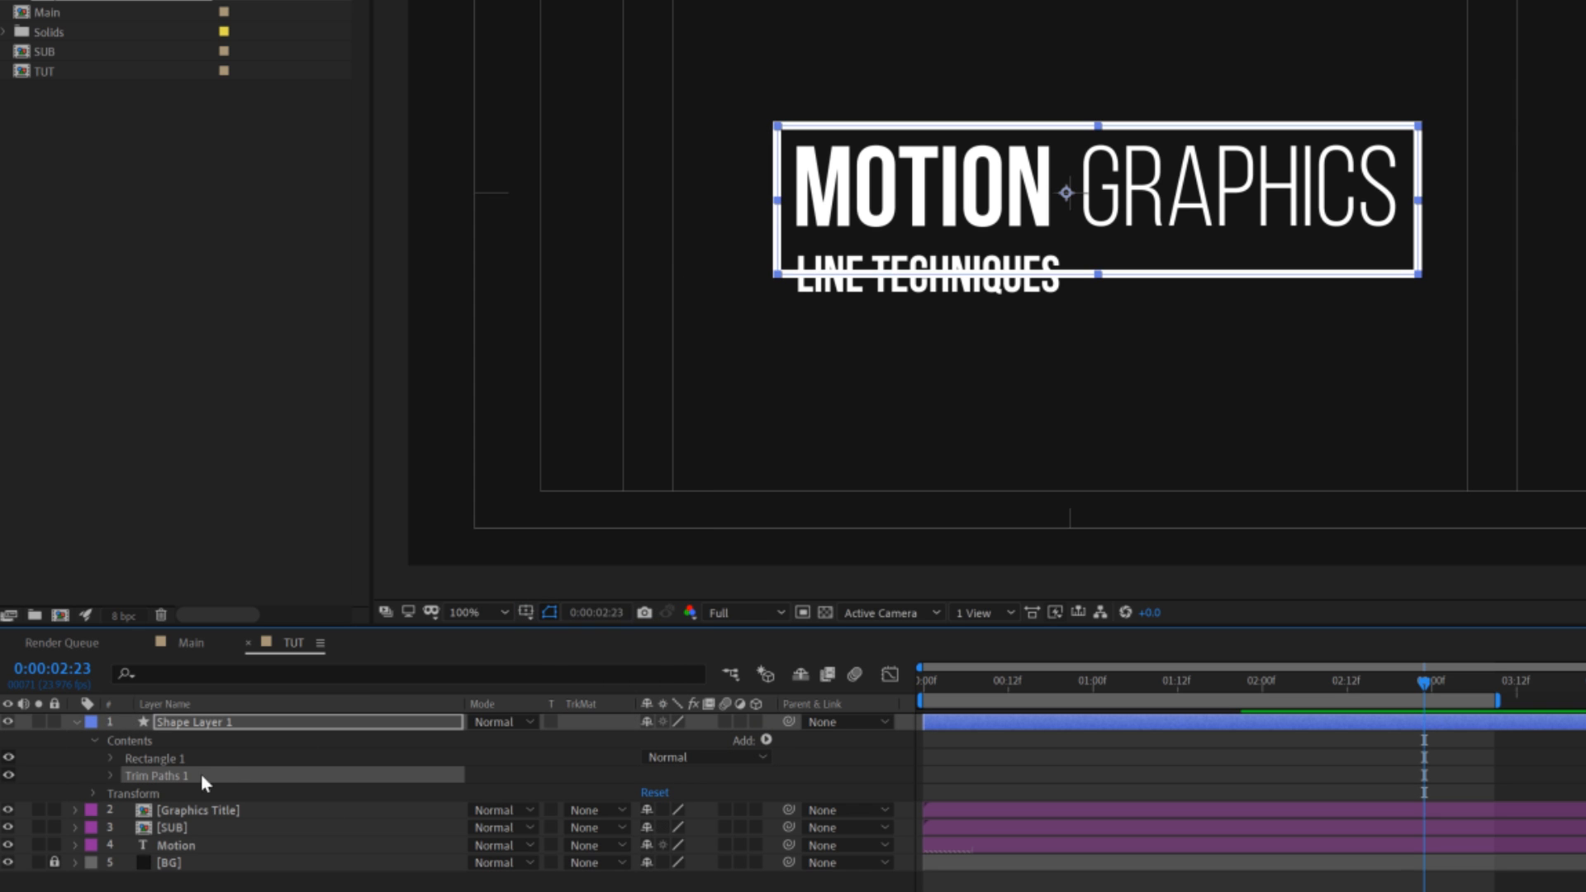
At the first frame, set the rectangle's Trim Paths End to 0%, Start to 19% and Offset to 180°.
{"action": "left_click", "coordinate": [108, 770]}
{"action": "left_click_drag", "start_coordinate": [982, 694], "coordinate": [900, 683]}
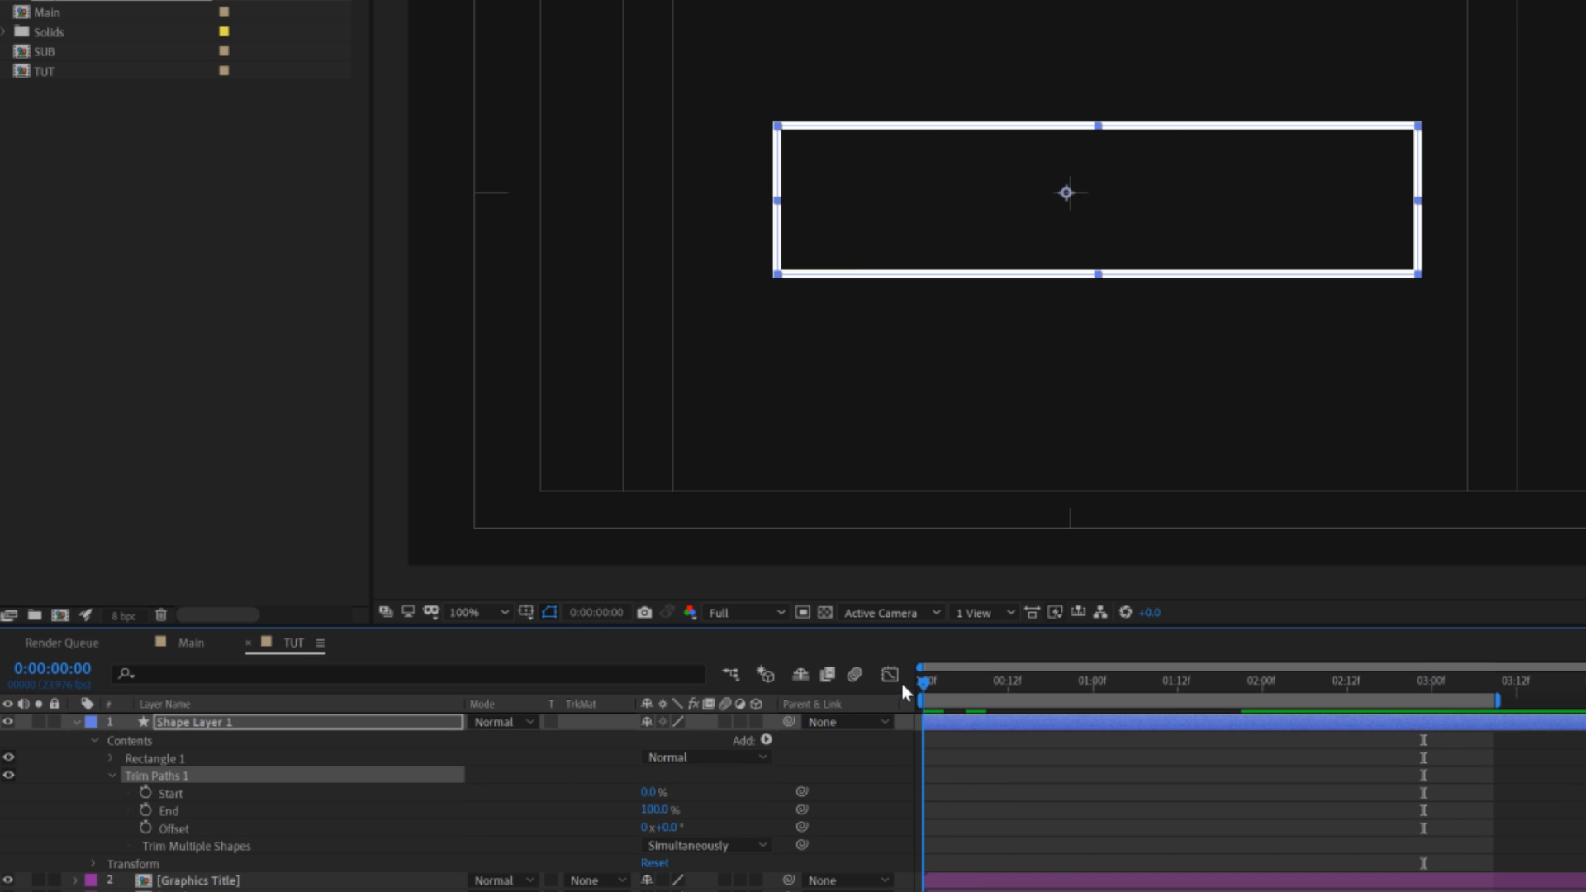
{"action": "left_click_drag", "start_coordinate": [647, 818], "coordinate": [609, 812]}
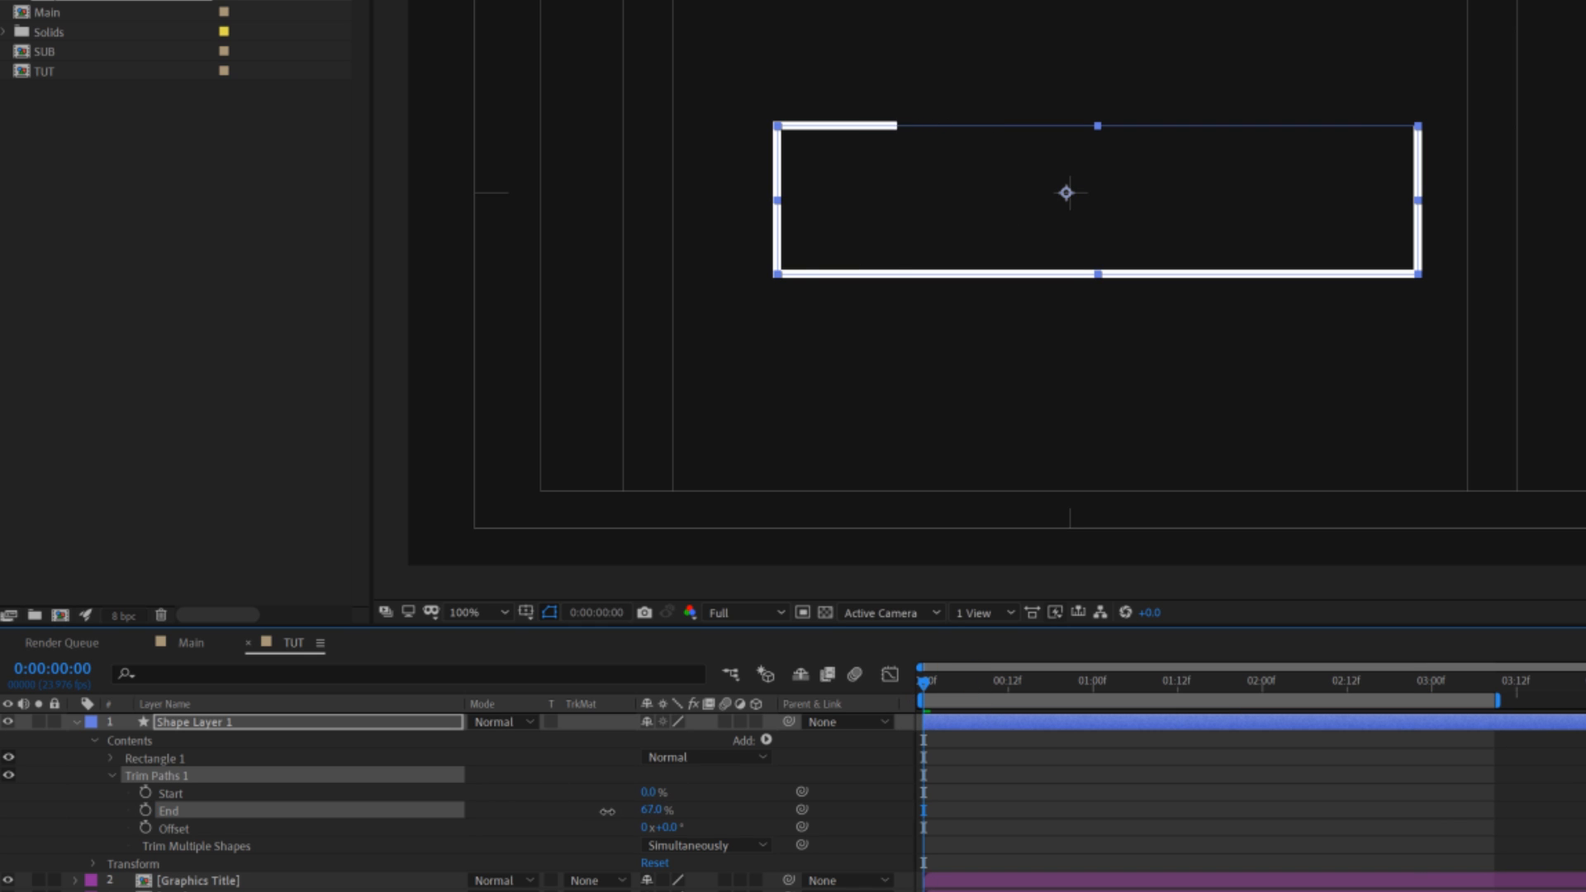
{"action": "left_click", "coordinate": [625, 791]}
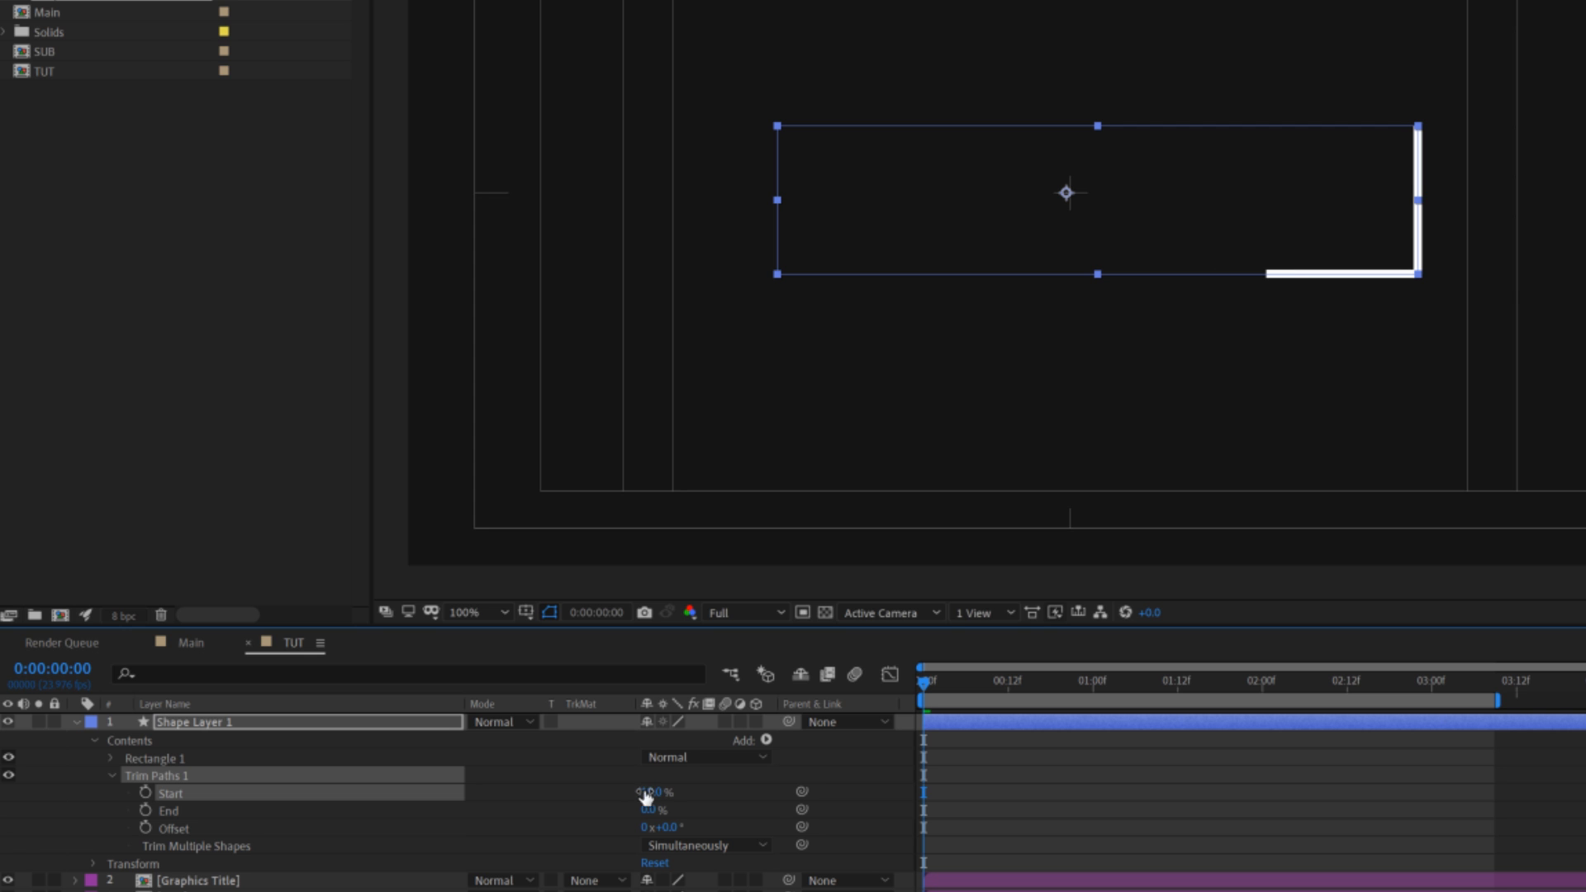
{"action": "left_click_drag", "start_coordinate": [668, 825], "coordinate": [745, 823]}
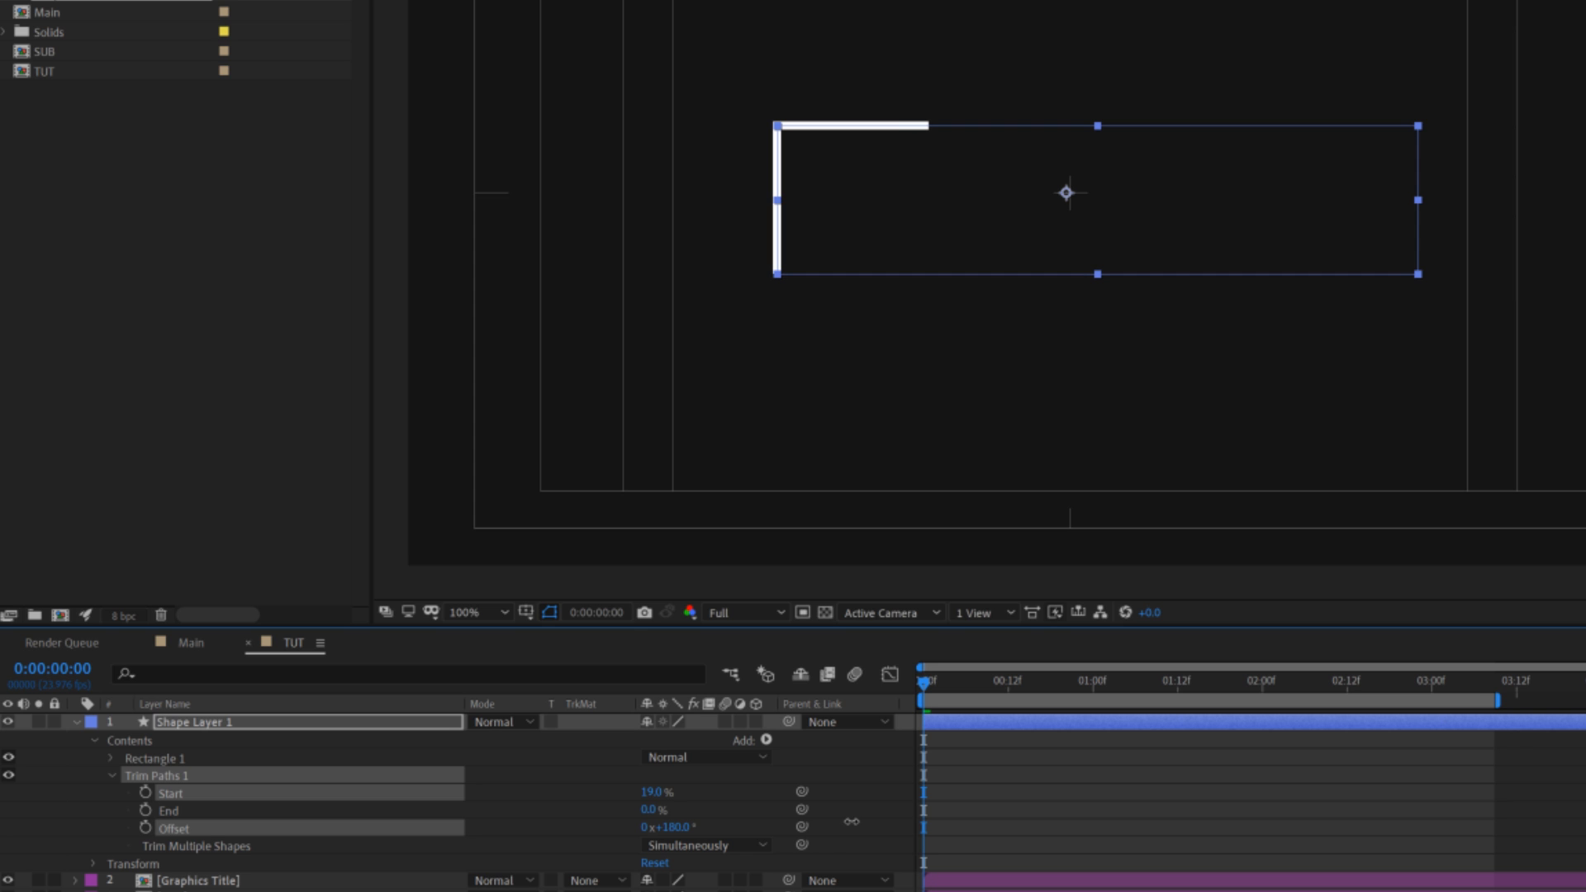
{"action": "left_click", "coordinate": [718, 824]}
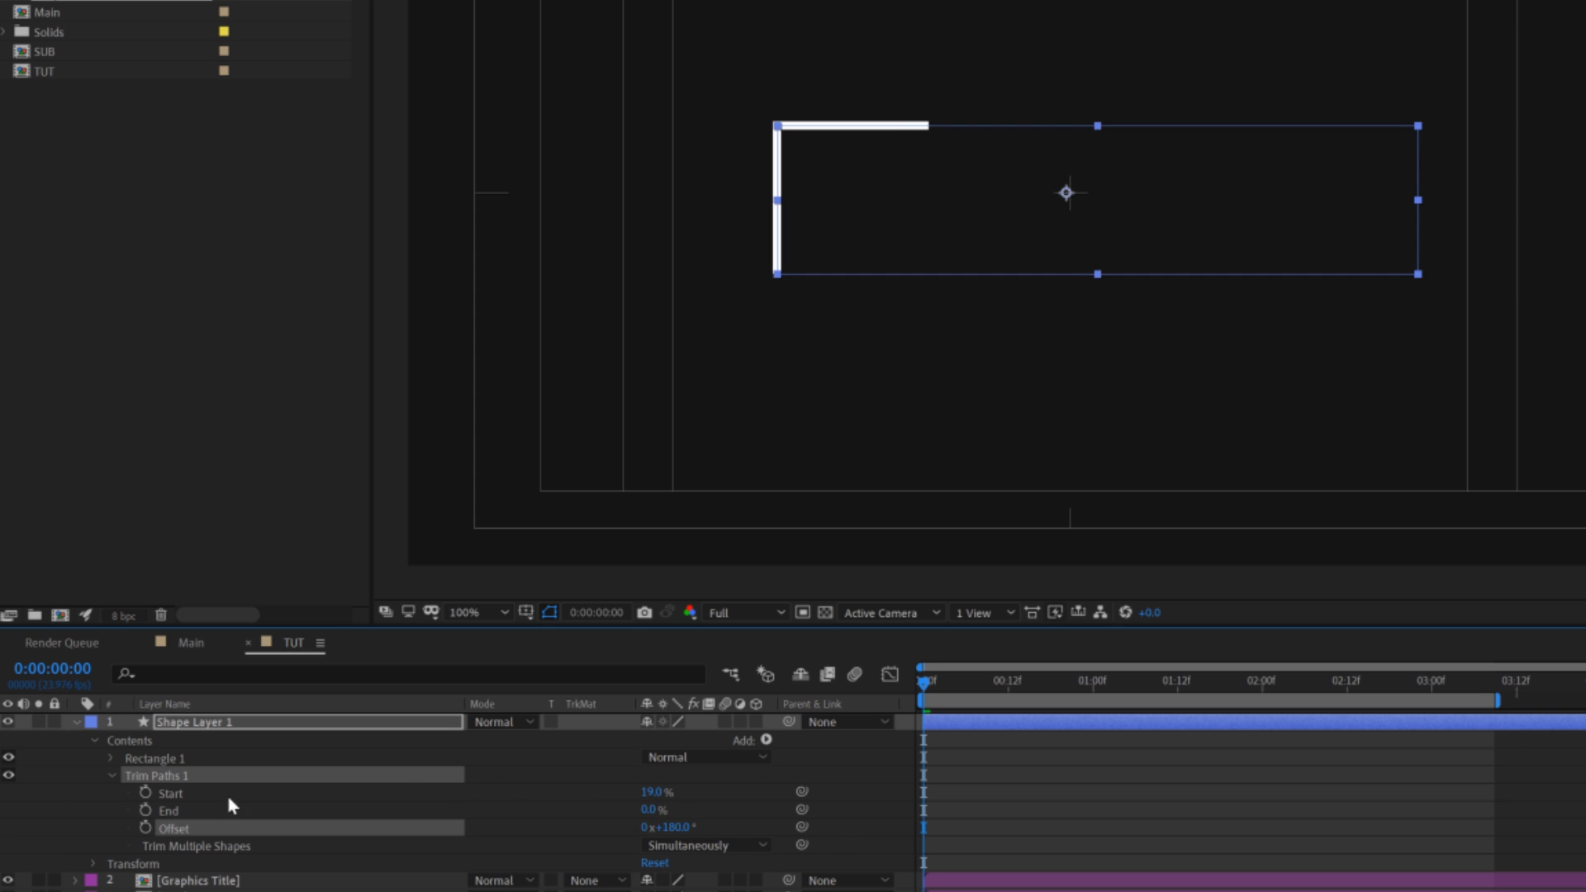
Keyframe Trim Paths Start from 0% at the first frame to a nearly complete outline ending beside the subtitle at 0:00:01:06.
{"action": "left_click", "coordinate": [147, 792]}
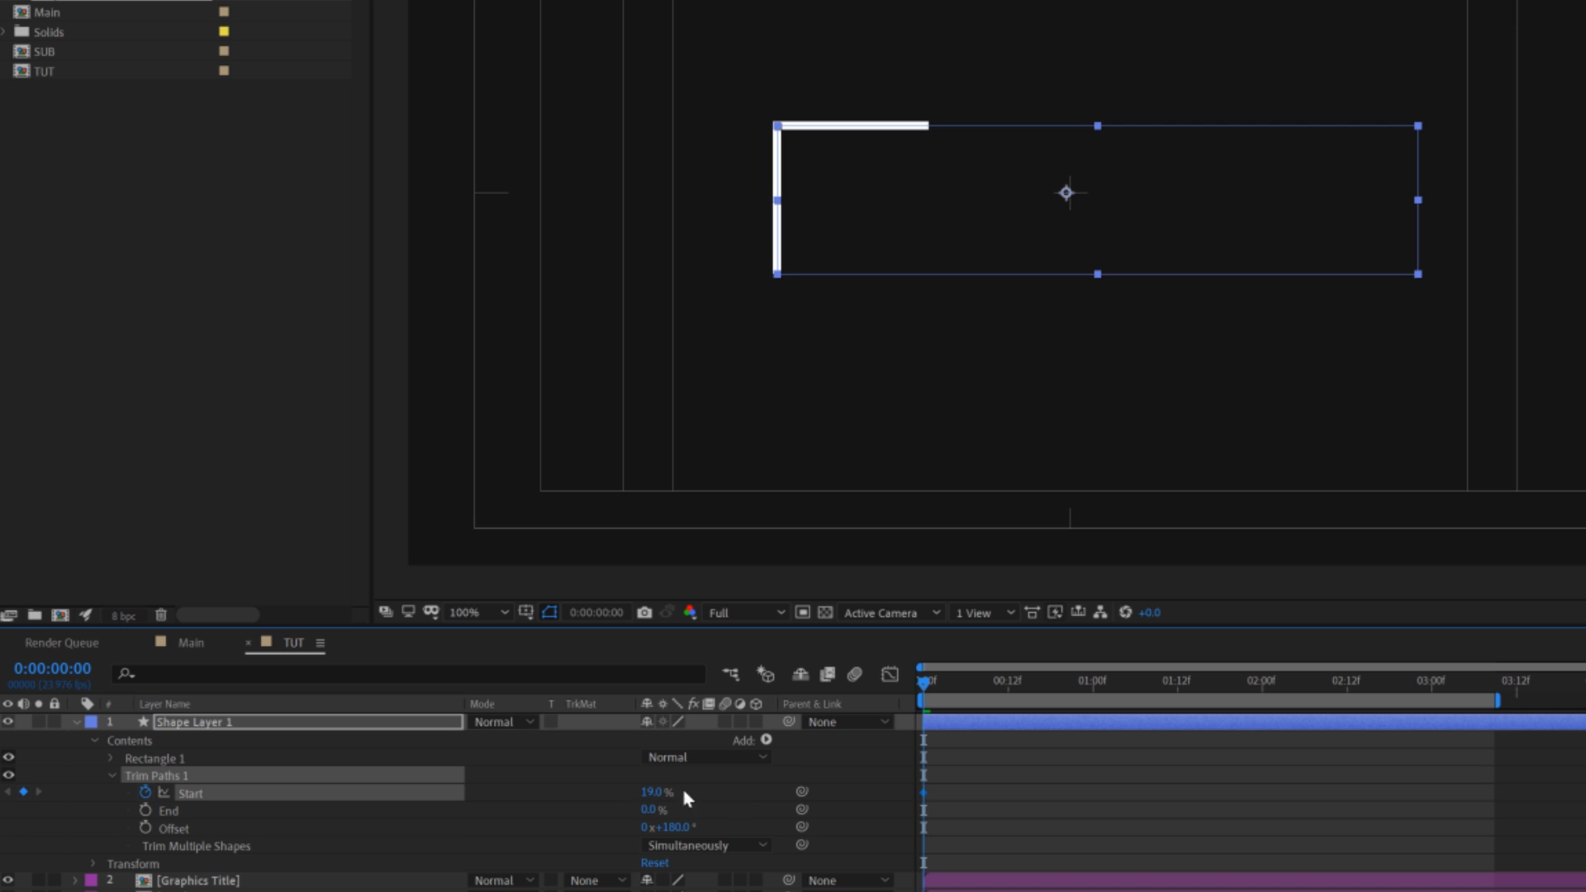
{"action": "left_click_drag", "start_coordinate": [972, 701], "coordinate": [1098, 701]}
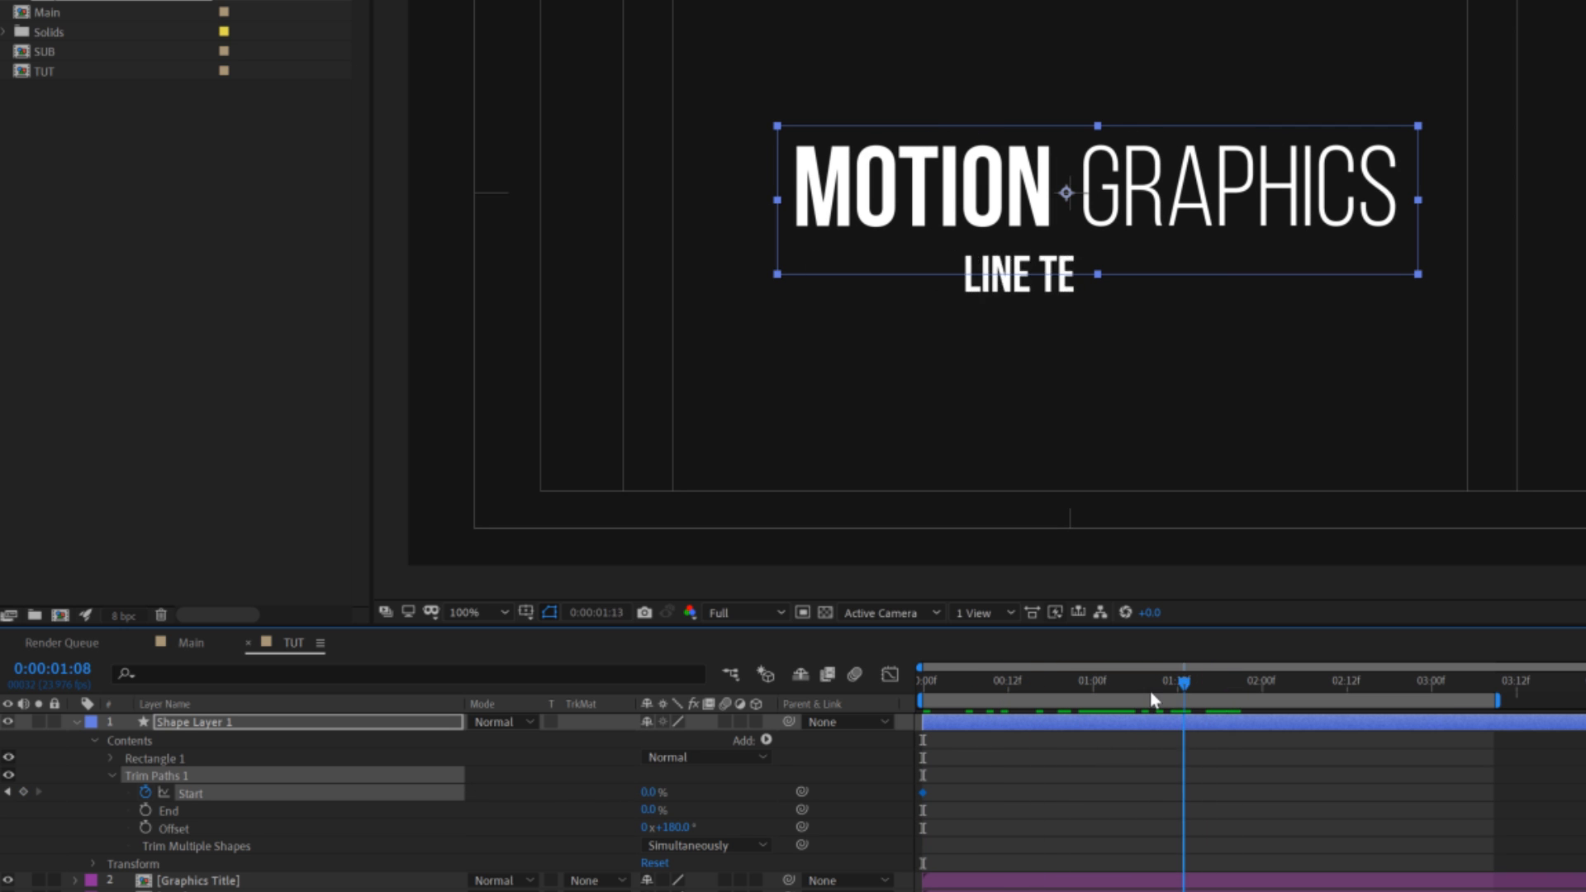
{"action": "key", "text": "shift+Page_Up"}
{"action": "left_click_drag", "start_coordinate": [649, 792], "coordinate": [761, 807]}
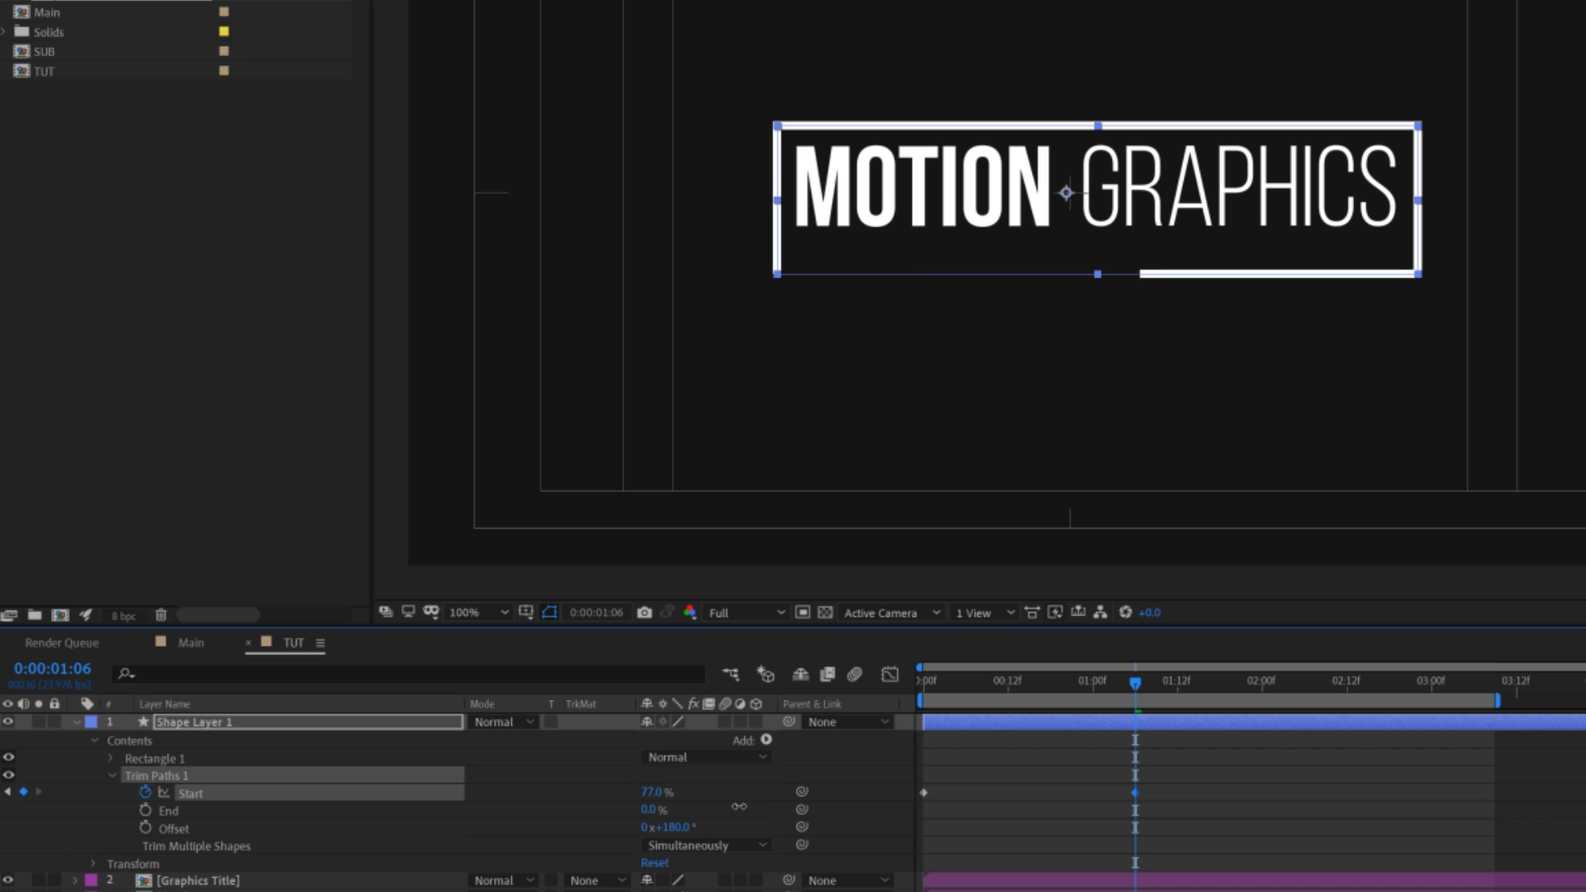
Apply Easy Ease to both Start keyframes and scrub through the outline animation.
{"action": "left_click_drag", "start_coordinate": [1181, 682], "coordinate": [1255, 685]}
{"action": "left_click", "coordinate": [1182, 756]}
{"action": "left_click_drag", "start_coordinate": [1181, 764], "coordinate": [820, 820]}
{"action": "key", "text": "F9"}
{"action": "left_click", "coordinate": [981, 692]}
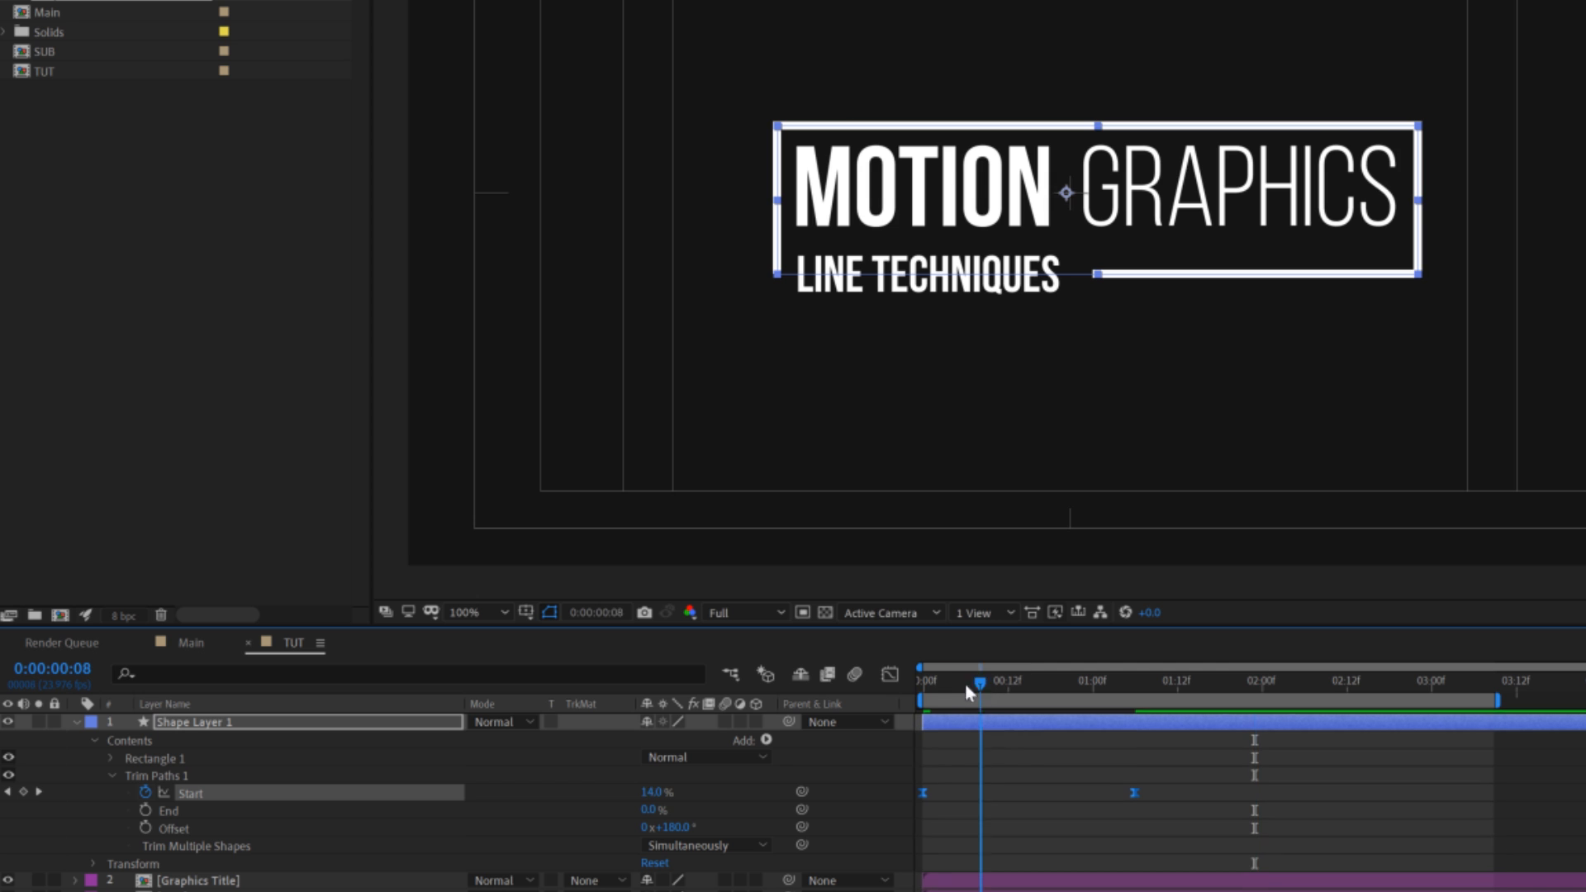
{"action": "left_click_drag", "start_coordinate": [981, 693], "coordinate": [888, 686]}
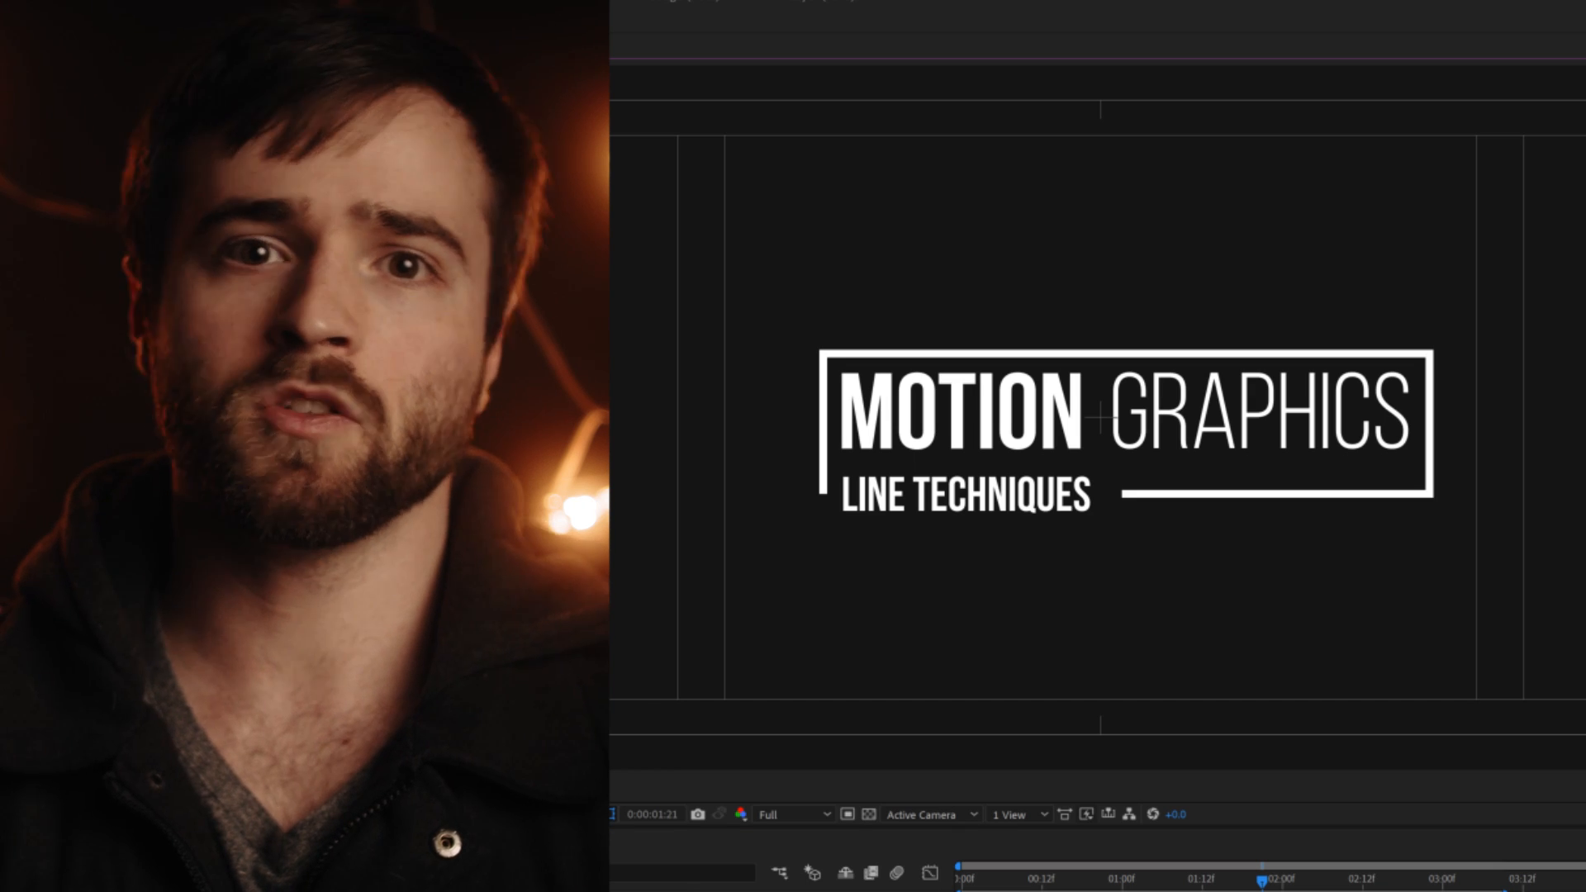
Draw a larger rectangle around the boxed title on a new shape layer and add Trim Paths to it.
{"action": "left_click_drag", "start_coordinate": [787, 529], "coordinate": [1465, 326]}
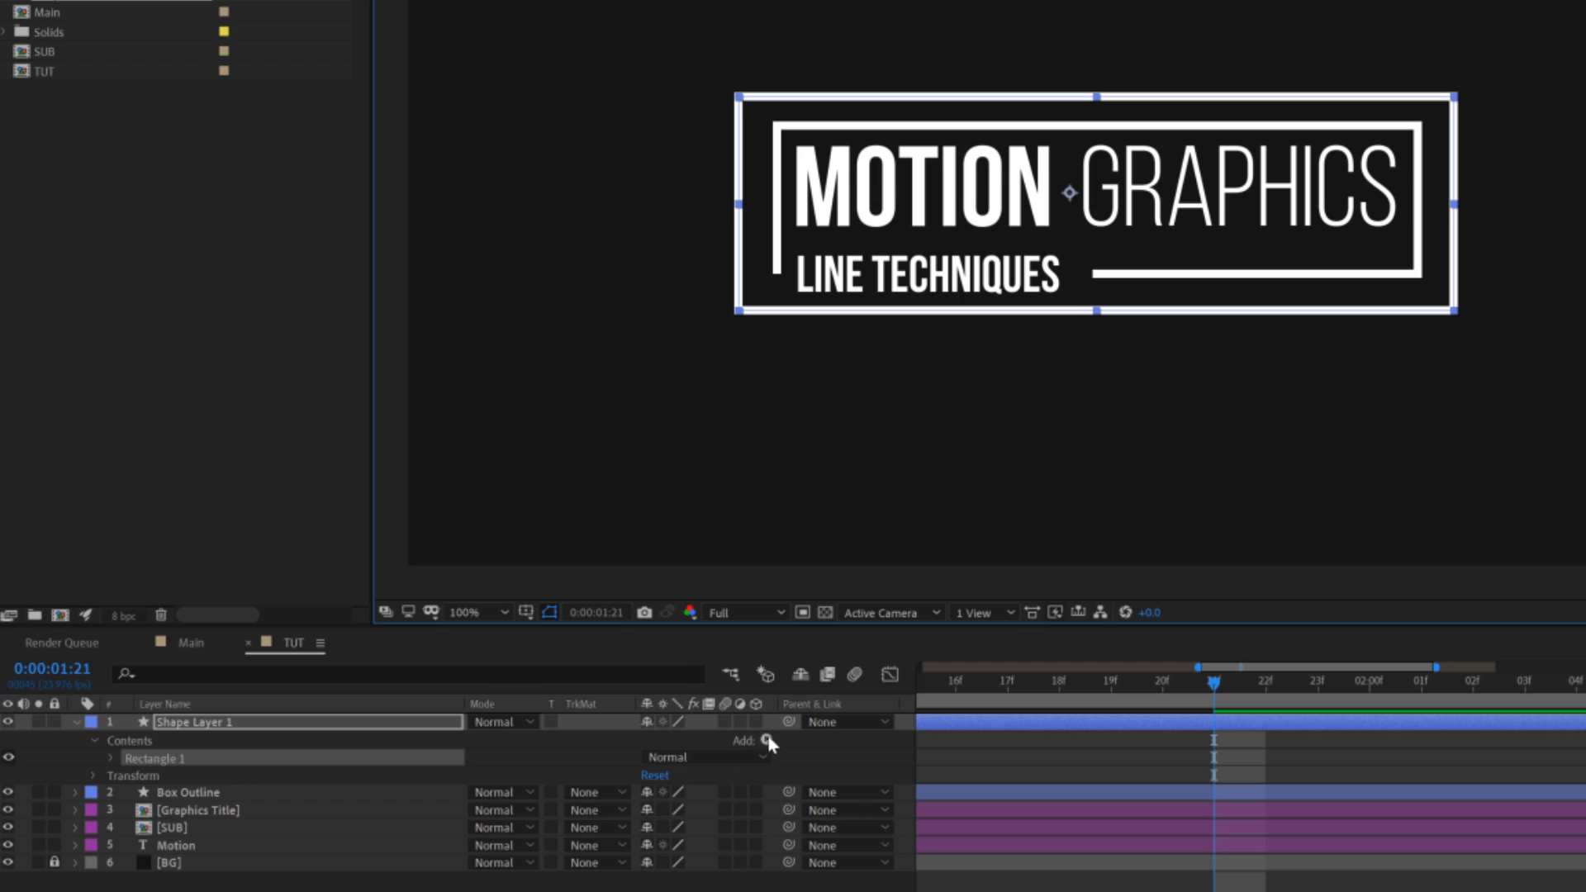
{"action": "left_click", "coordinate": [767, 740]}
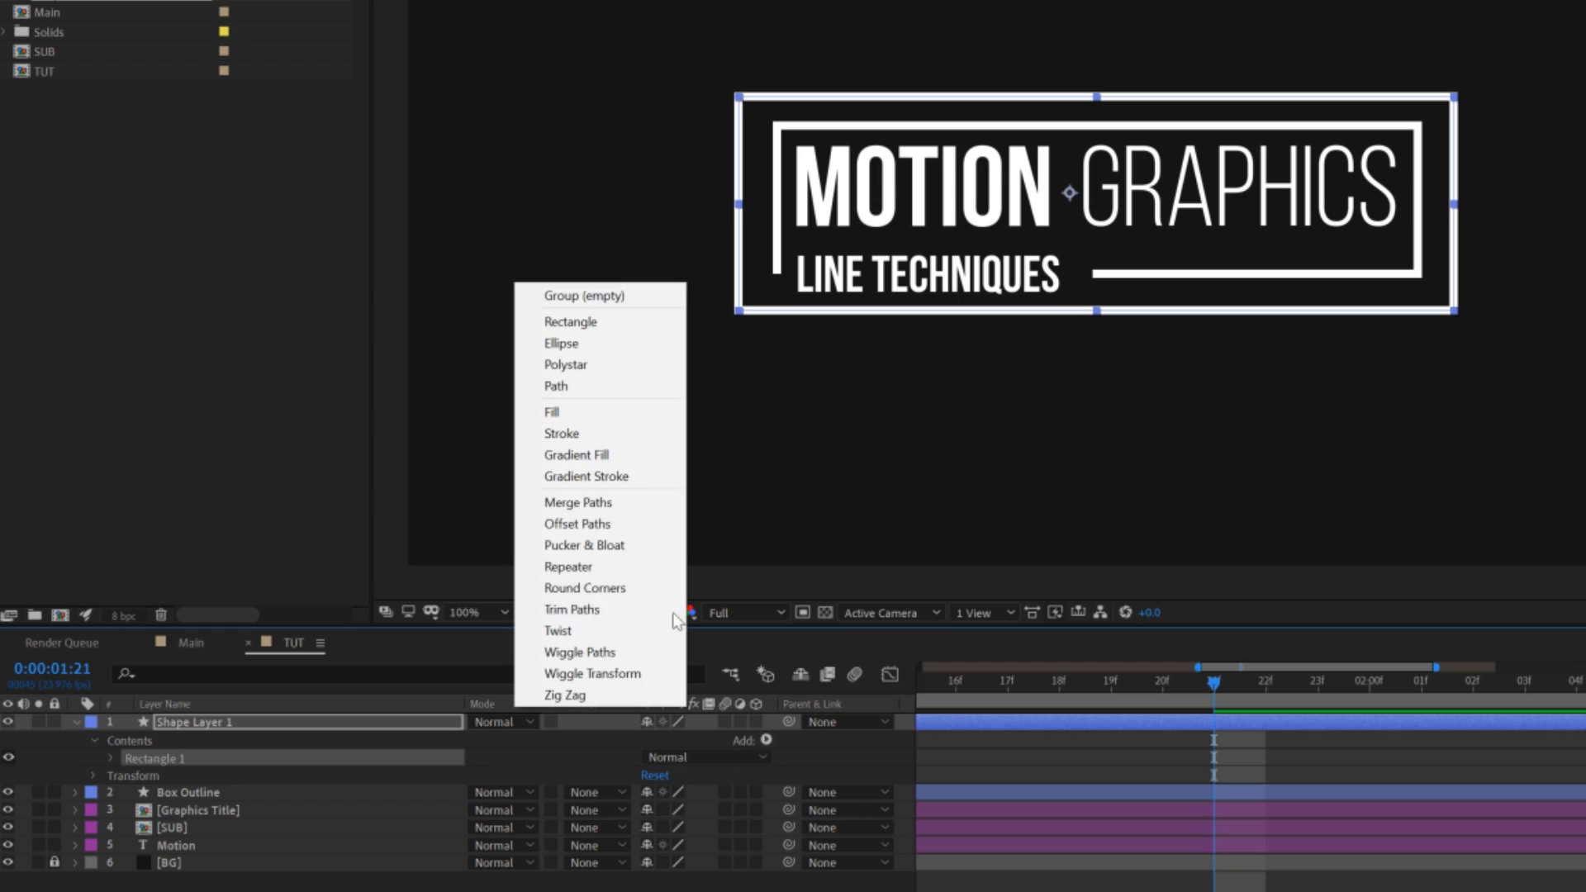
{"action": "left_click", "coordinate": [612, 611]}
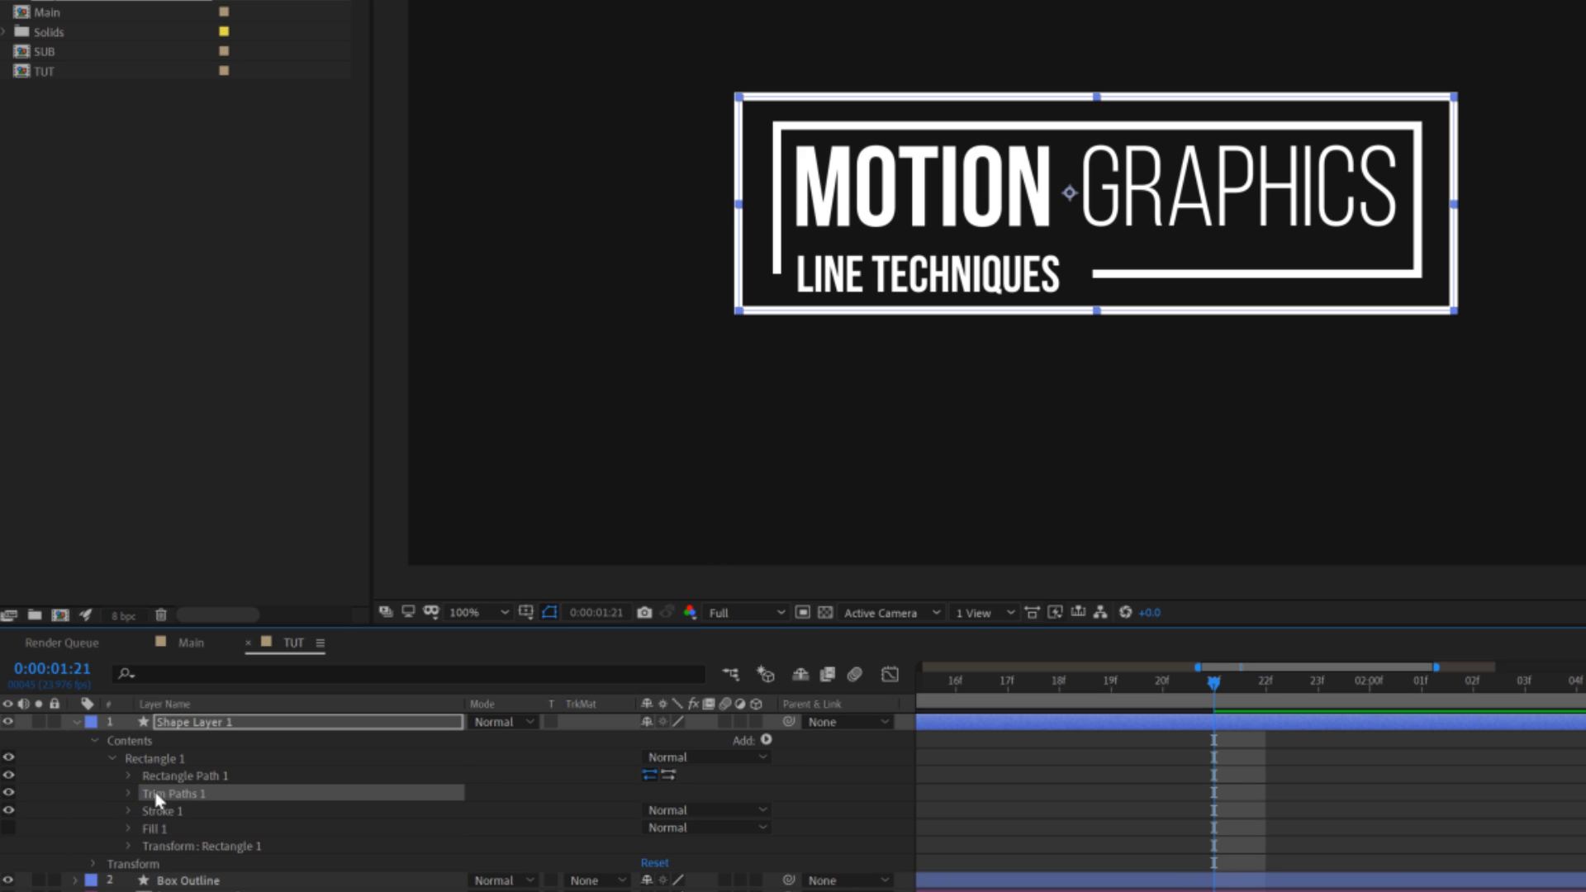
At the first frame, set the outer rectangle's Trim Paths End to 0%.
{"action": "key", "text": "Home"}
{"action": "key", "text": "semicolon"}
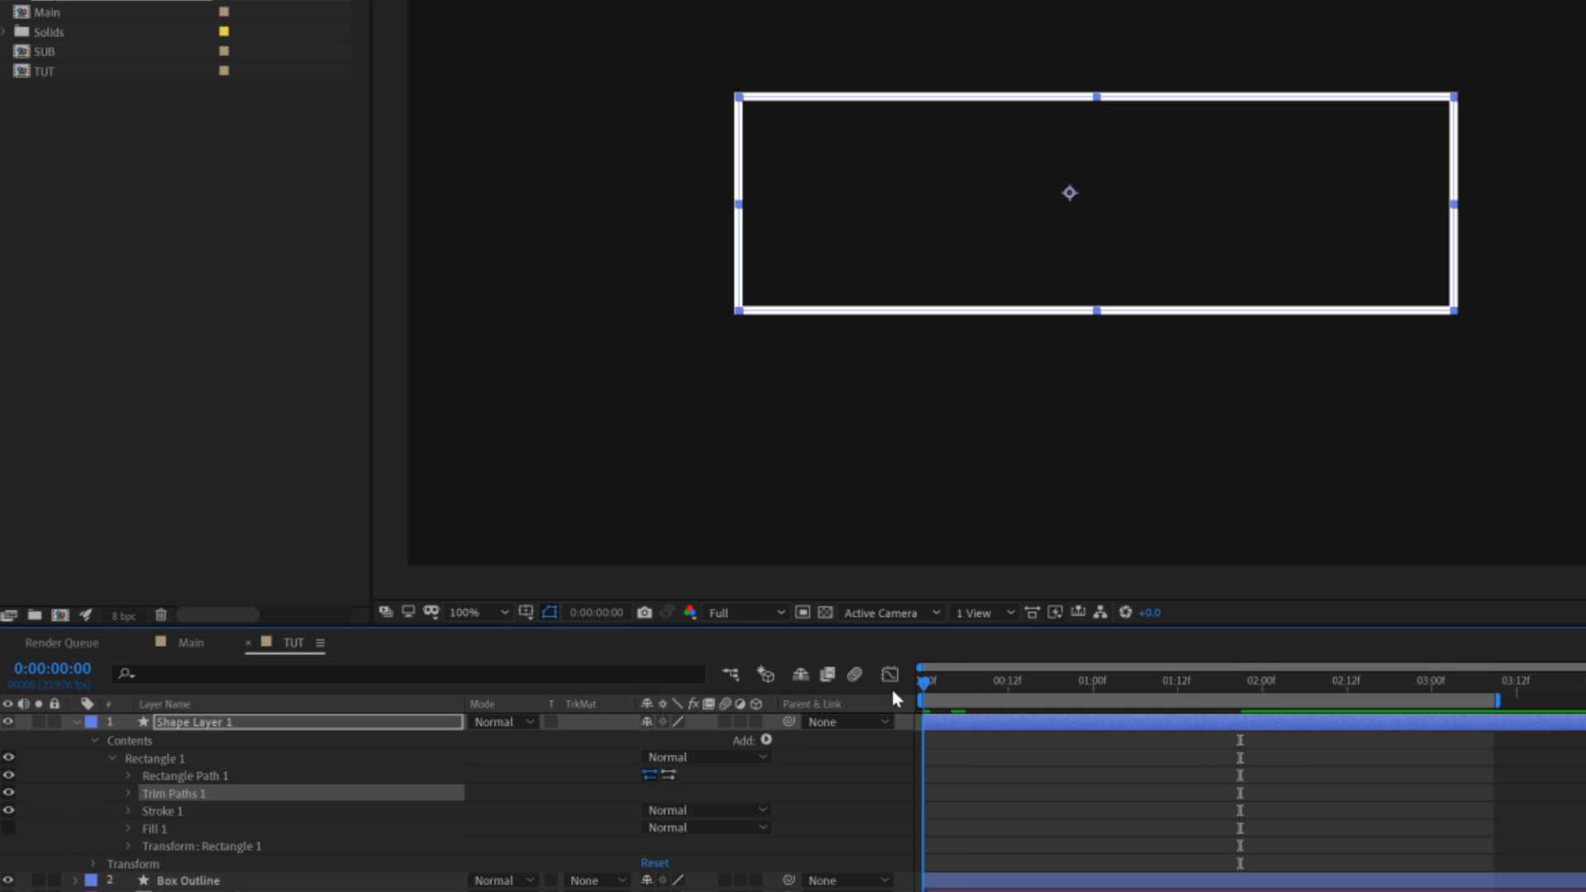
{"action": "left_click", "coordinate": [128, 793]}
{"action": "left_click", "coordinate": [128, 793]}
{"action": "left_click", "coordinate": [129, 793]}
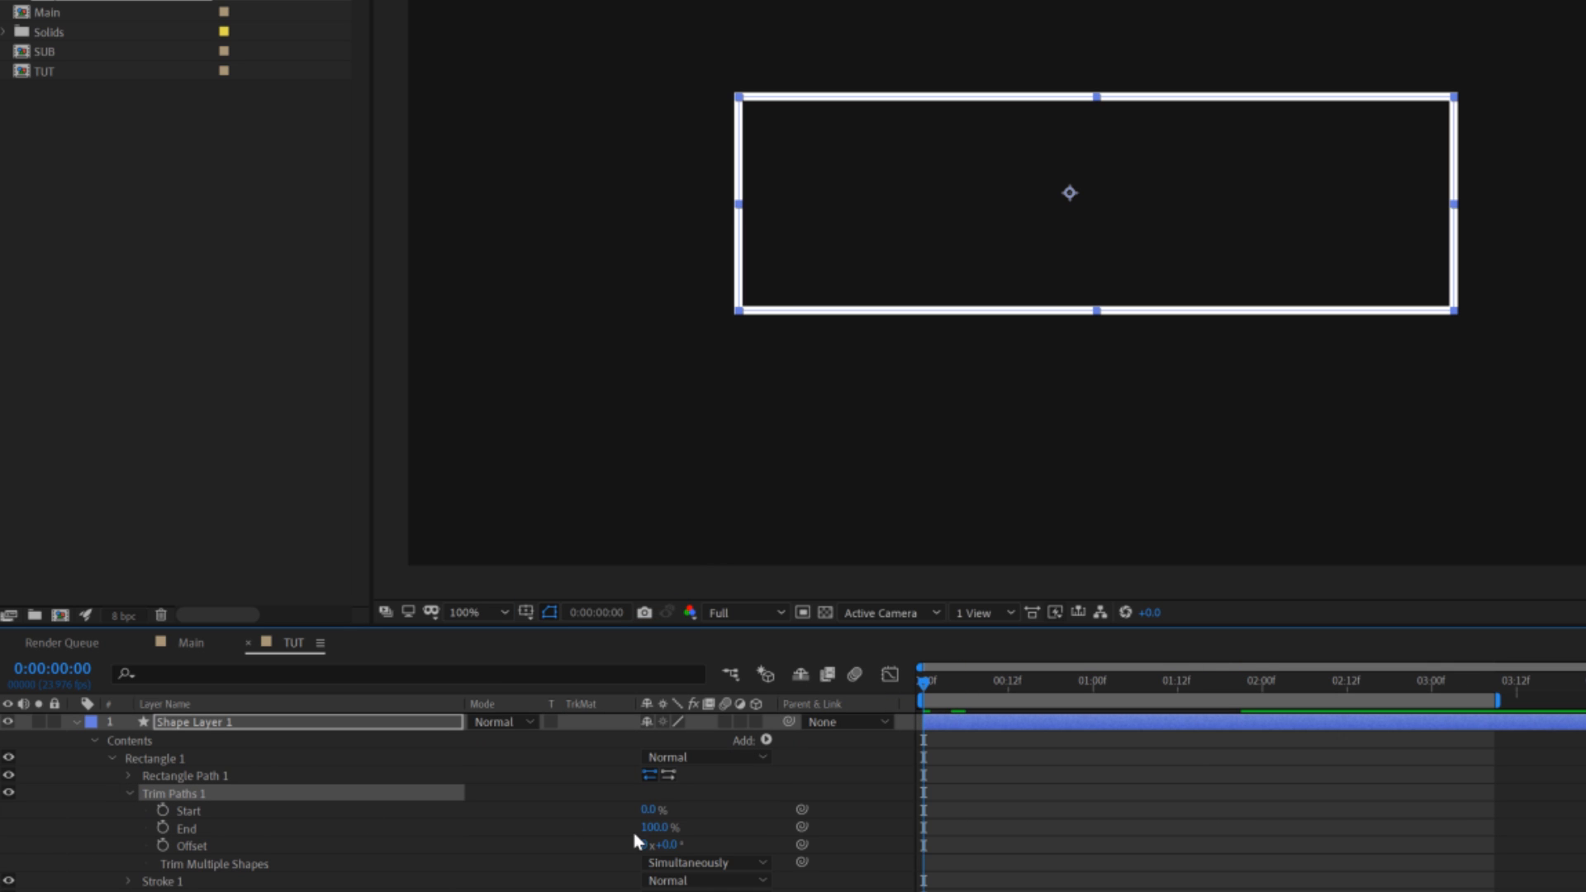
{"action": "left_click_drag", "start_coordinate": [649, 829], "coordinate": [577, 829]}
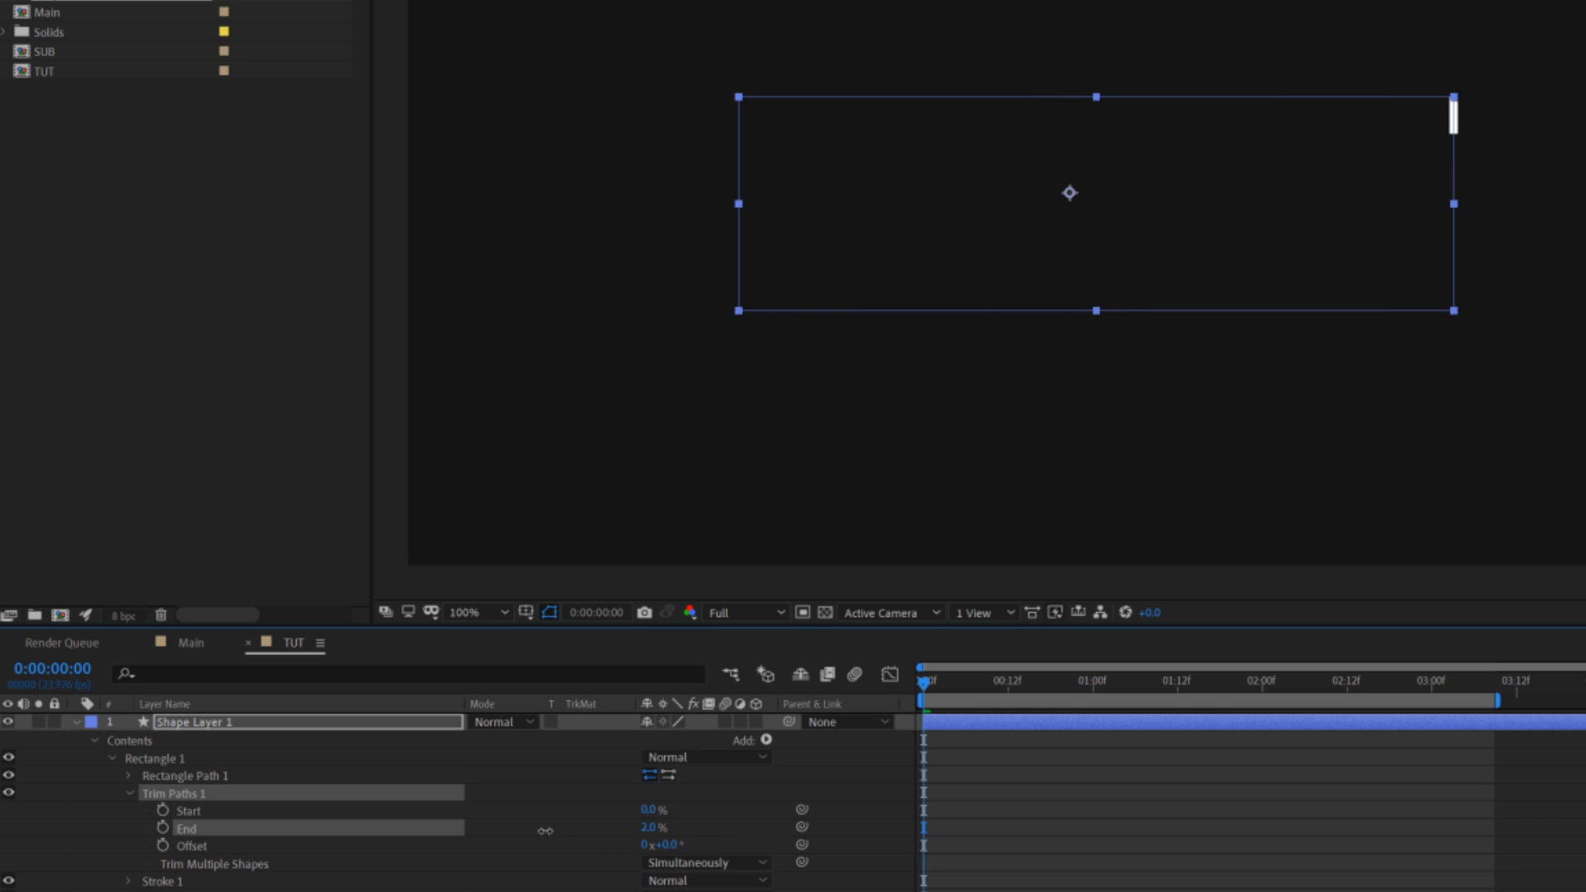
Keyframe the outer rectangle's Trim Paths Start from 0% at the first frame to 100% at 0:00:02:11.
{"action": "left_click", "coordinate": [308, 812]}
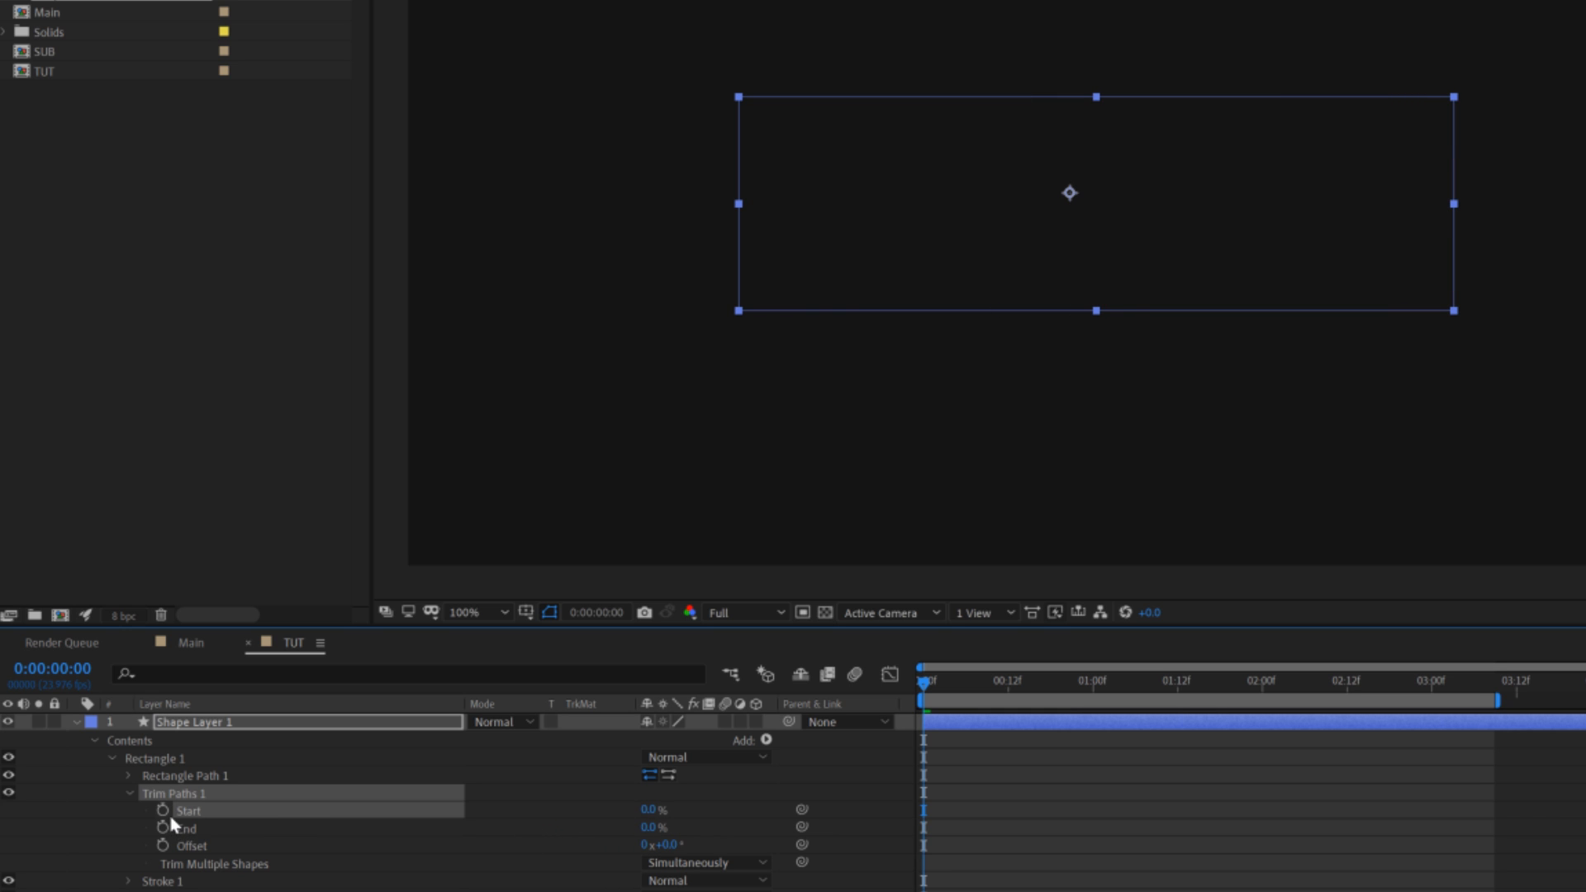
{"action": "left_click_drag", "start_coordinate": [973, 678], "coordinate": [1339, 723]}
{"action": "left_click_drag", "start_coordinate": [649, 820], "coordinate": [731, 818]}
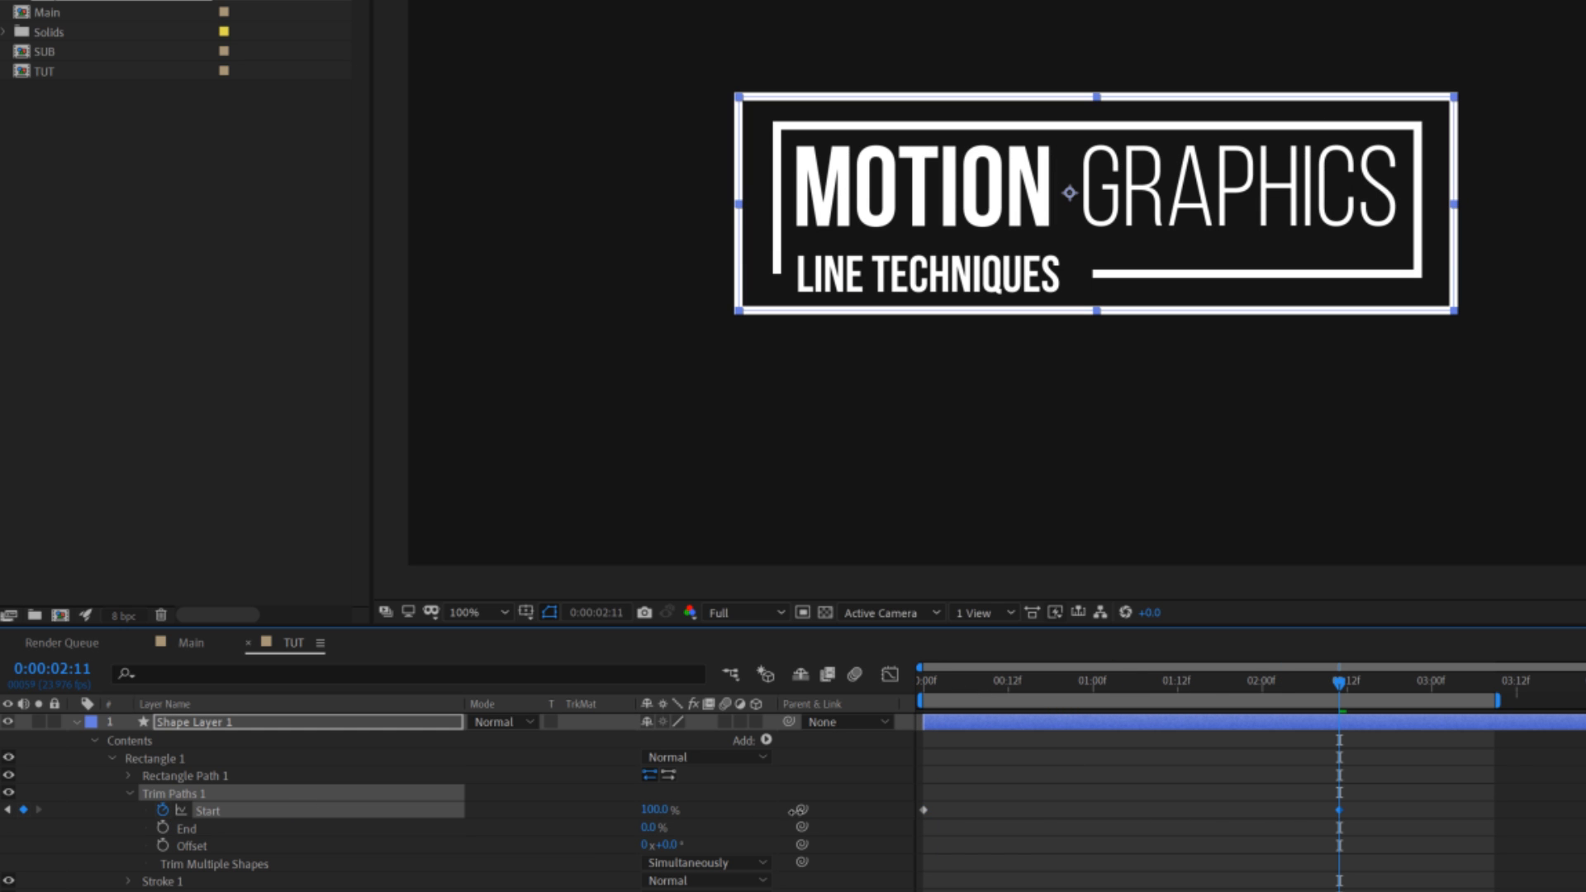
Keyframe the outer rectangle's Trim Paths End from 0% at 0:00:00:07 to 100% at 0:00:02:20.
{"action": "mouse_move", "coordinate": [958, 689]}
{"action": "left_mouse_down"}
{"action": "mouse_move", "coordinate": [927, 687]}
{"action": "mouse_move", "coordinate": [975, 691]}
{"action": "left_mouse_up"}
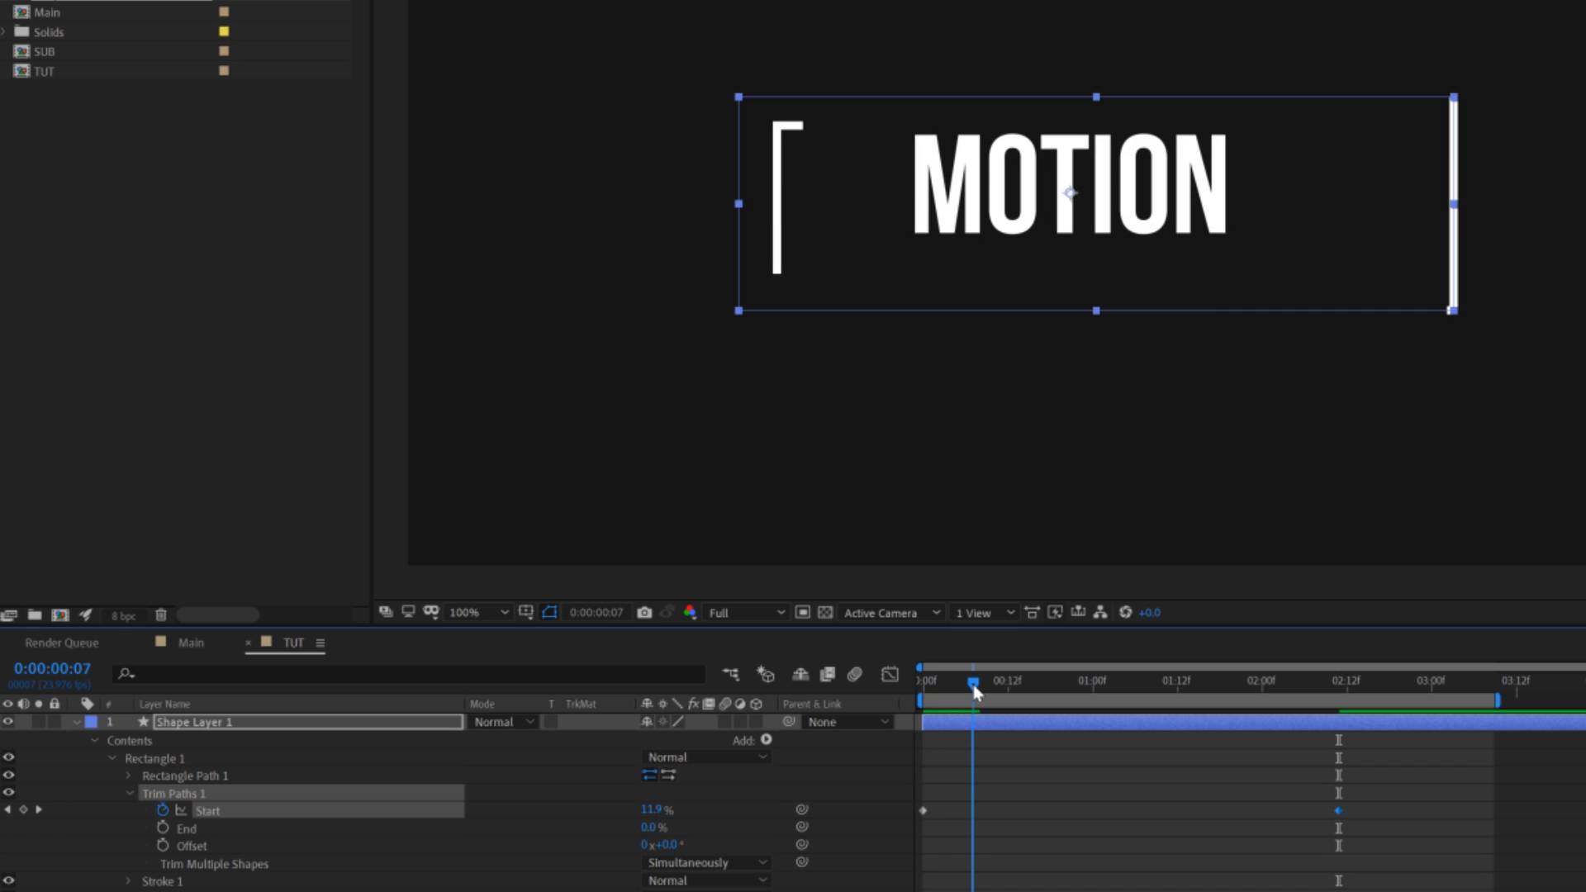
{"action": "left_click", "coordinate": [164, 828]}
{"action": "left_click_drag", "start_coordinate": [1346, 682], "coordinate": [1402, 685]}
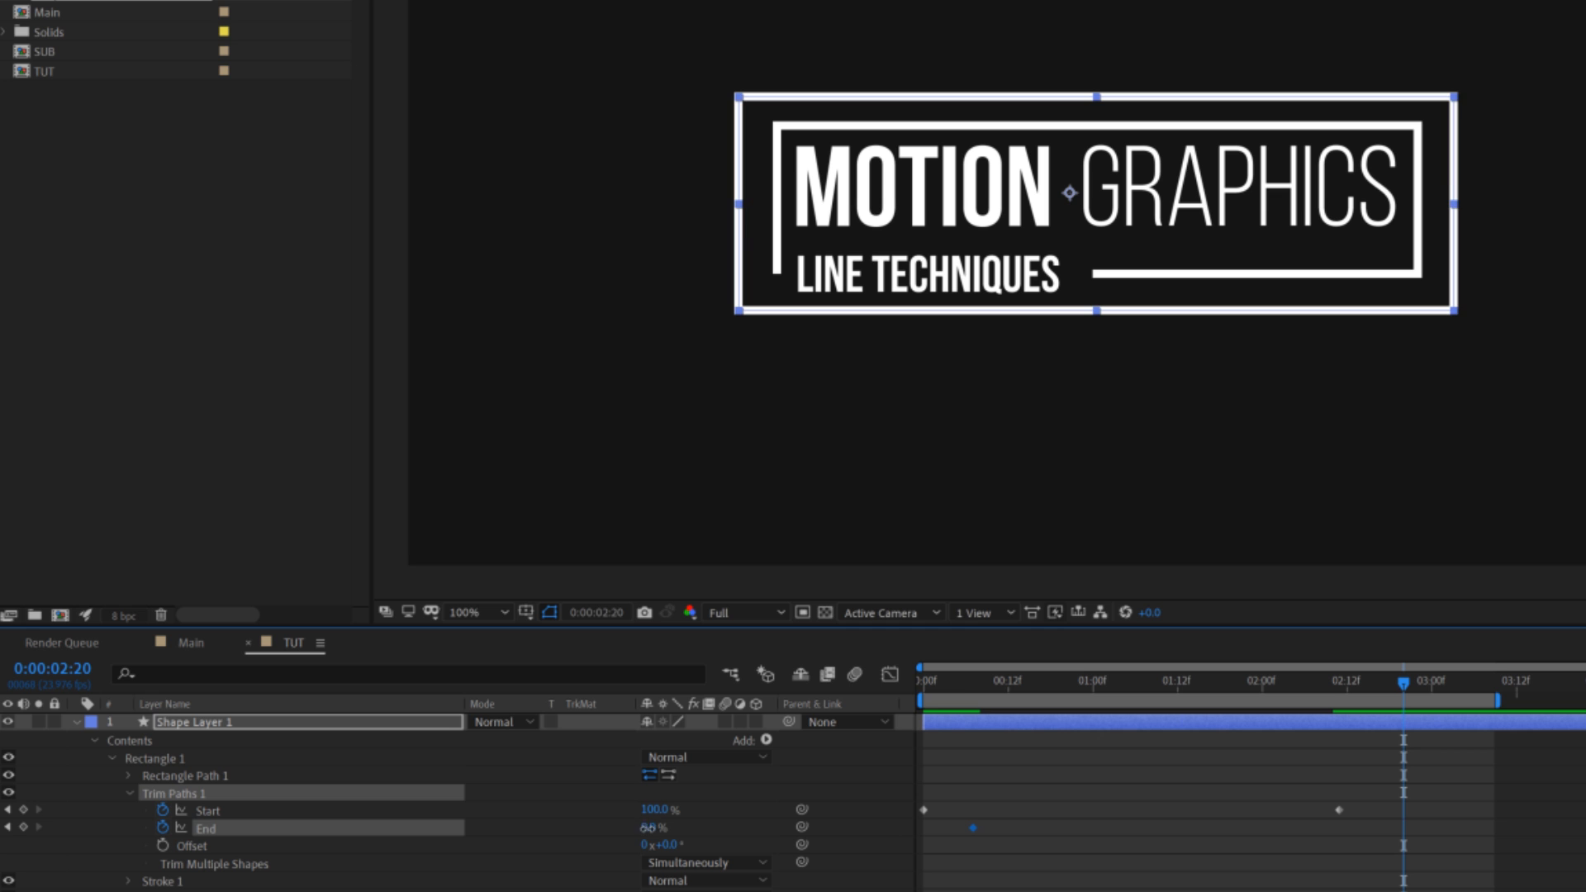
{"action": "left_click_drag", "start_coordinate": [647, 827], "coordinate": [694, 827]}
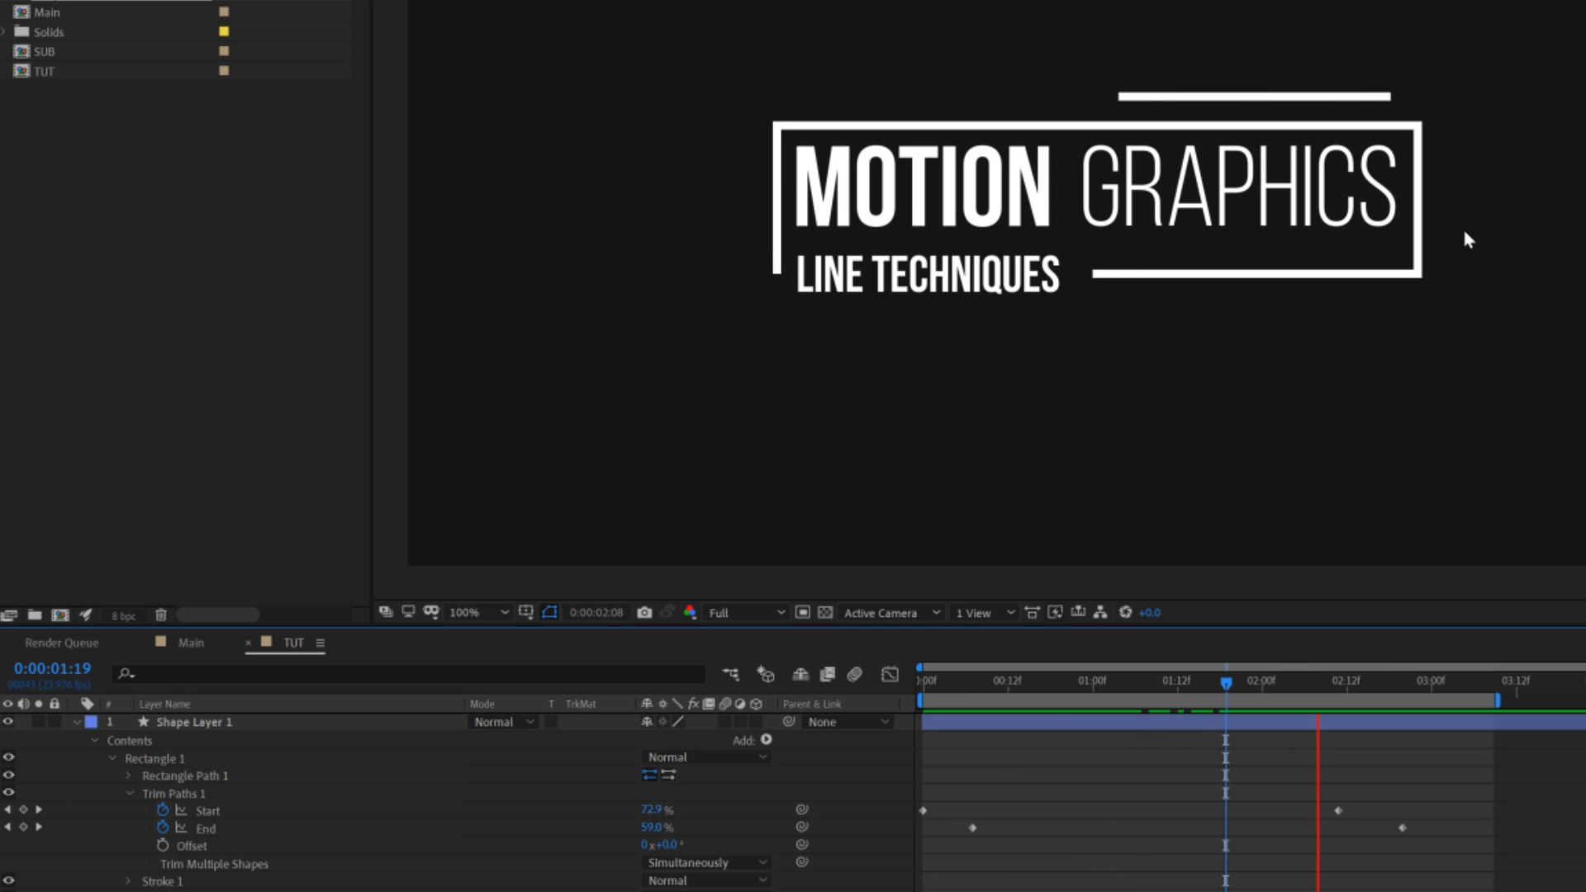
Shift the last Start and End keyframes earlier together and apply Easy Ease to all four Trim Paths keyframes.
{"action": "left_click_drag", "start_coordinate": [1276, 781], "coordinate": [1454, 867]}
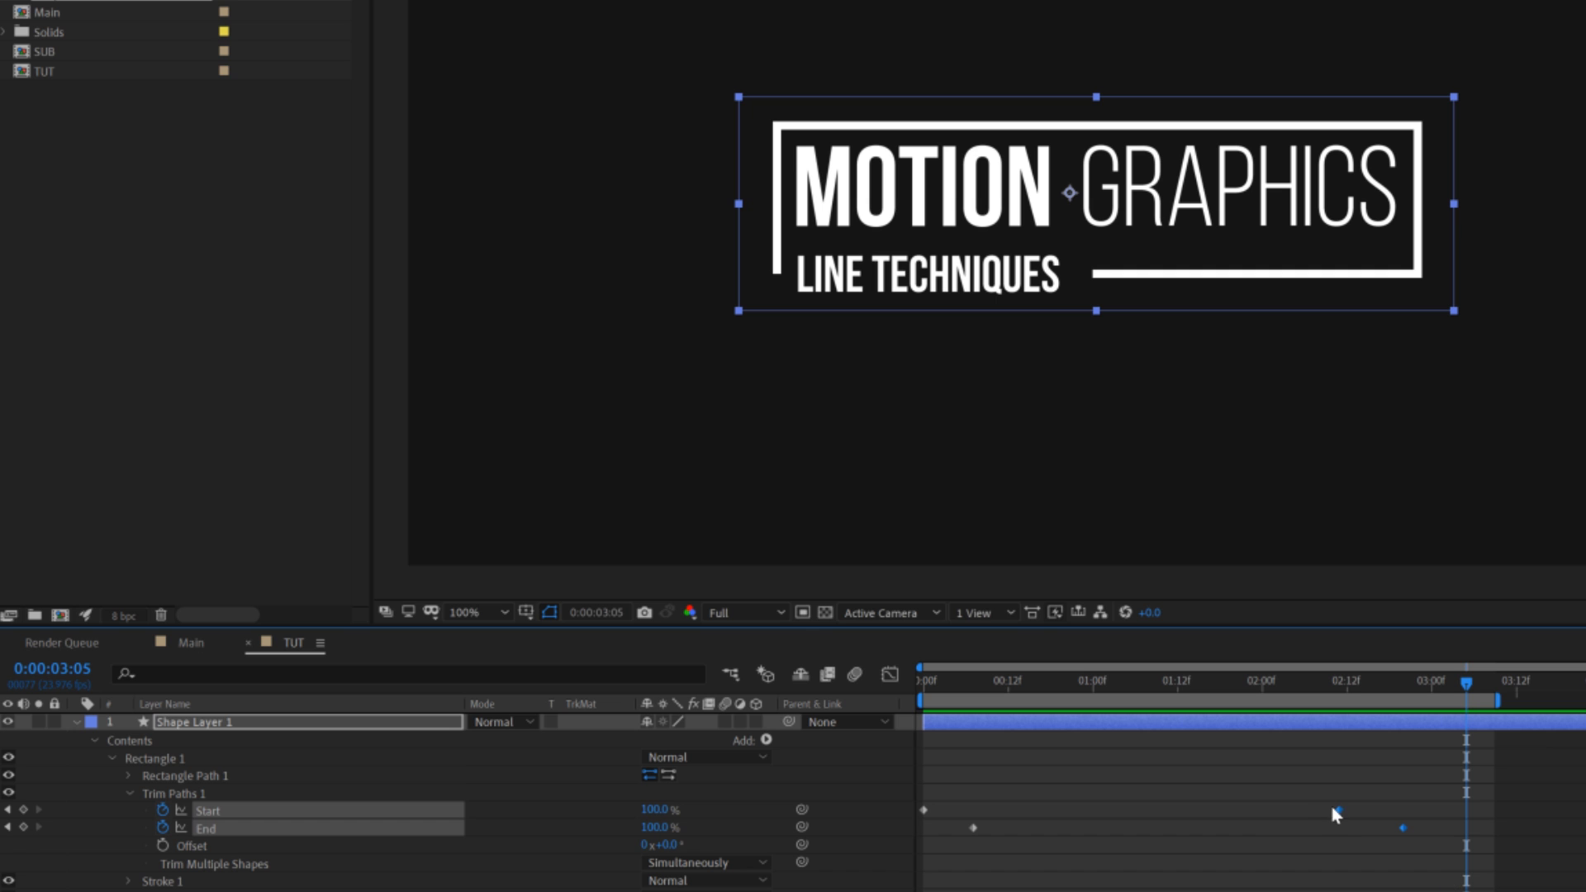
{"action": "left_click_drag", "start_coordinate": [1393, 776], "coordinate": [774, 863]}
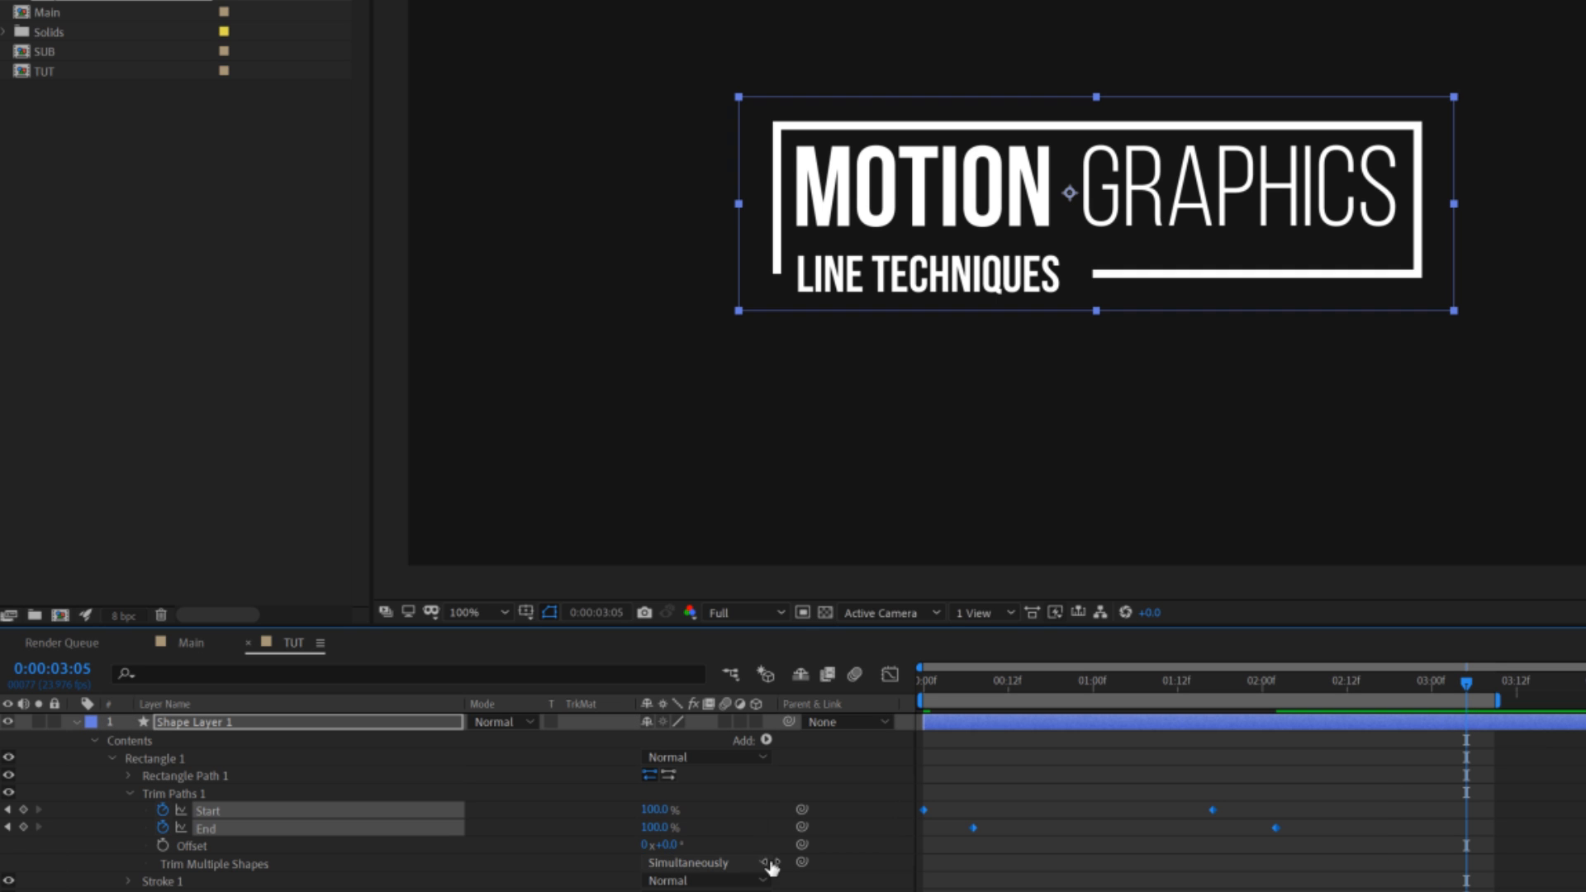
{"action": "left_click", "coordinate": [1045, 789]}
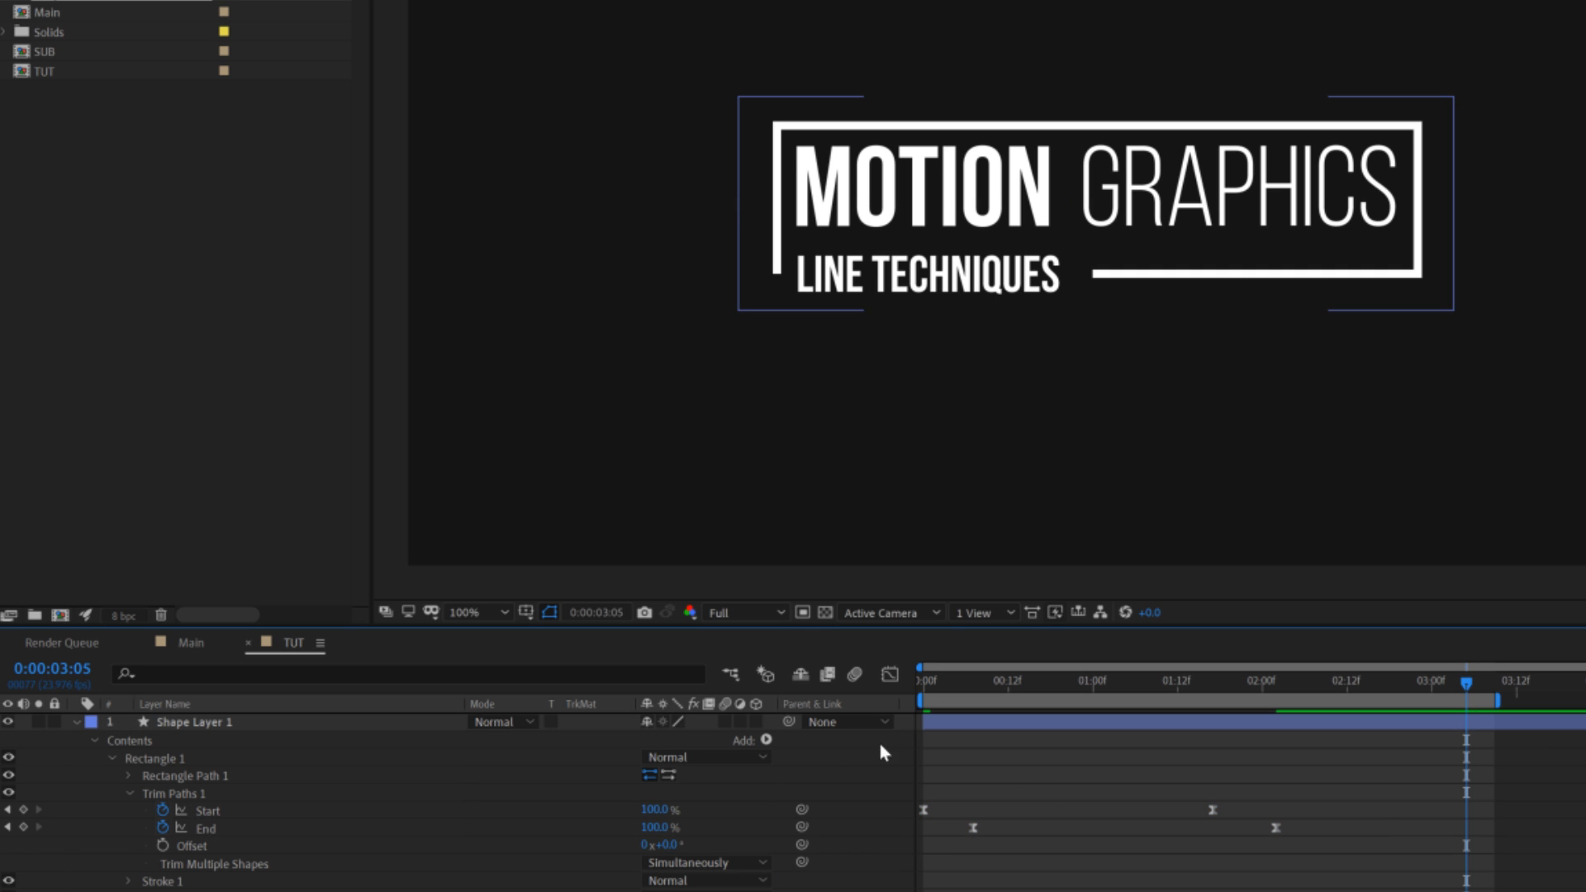
Change the outer rectangle's stroke width and play back the animation.
{"action": "left_click", "coordinate": [215, 721]}
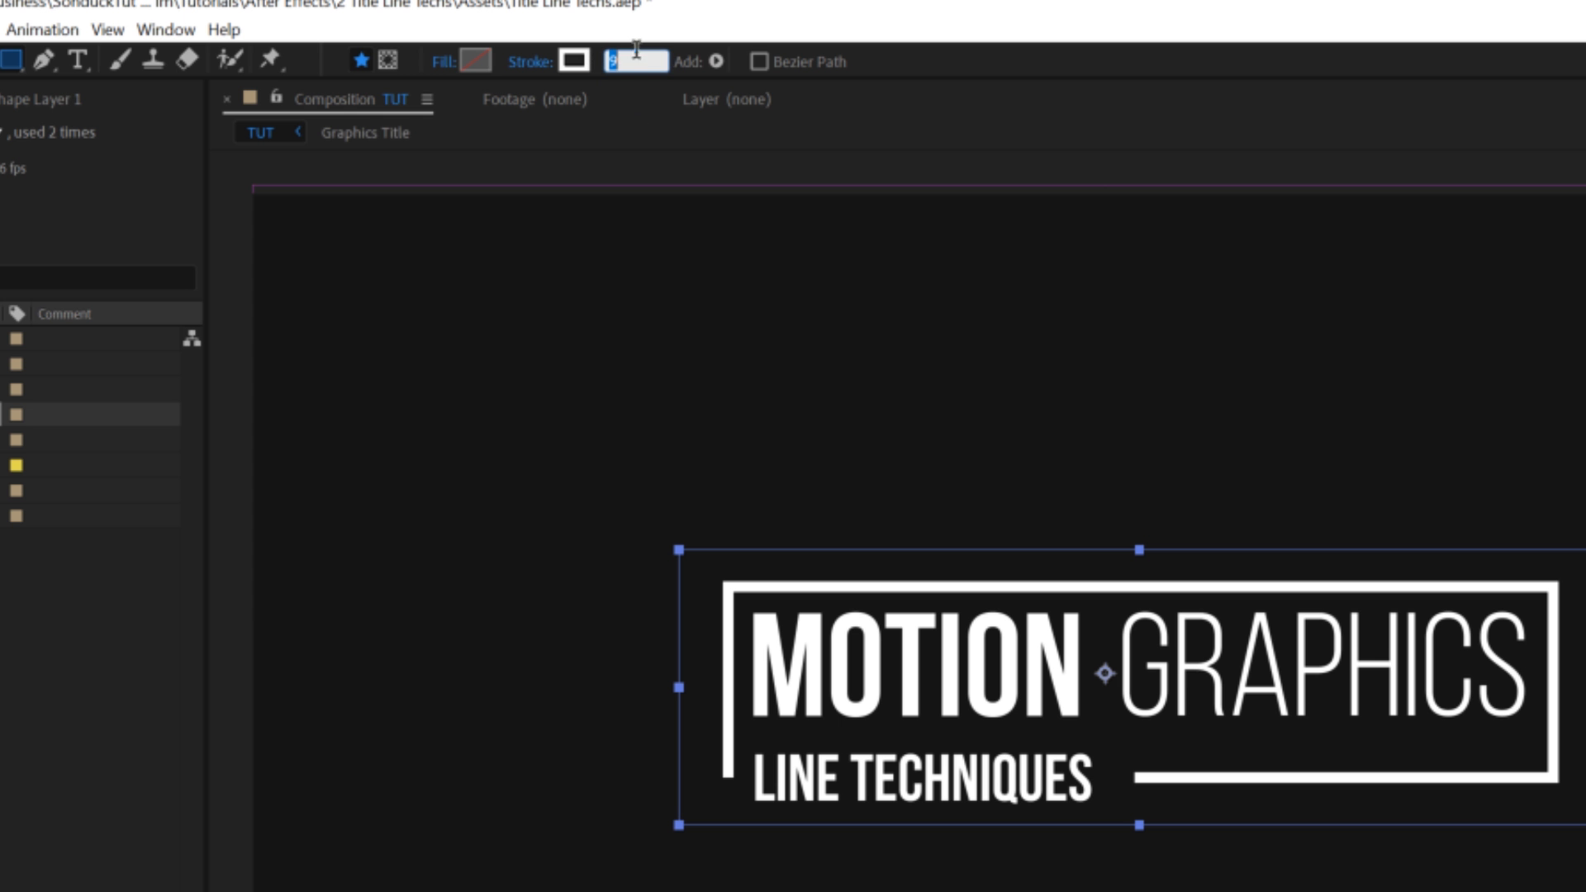
{"action": "key", "text": "Return"}
{"action": "key", "text": "space"}
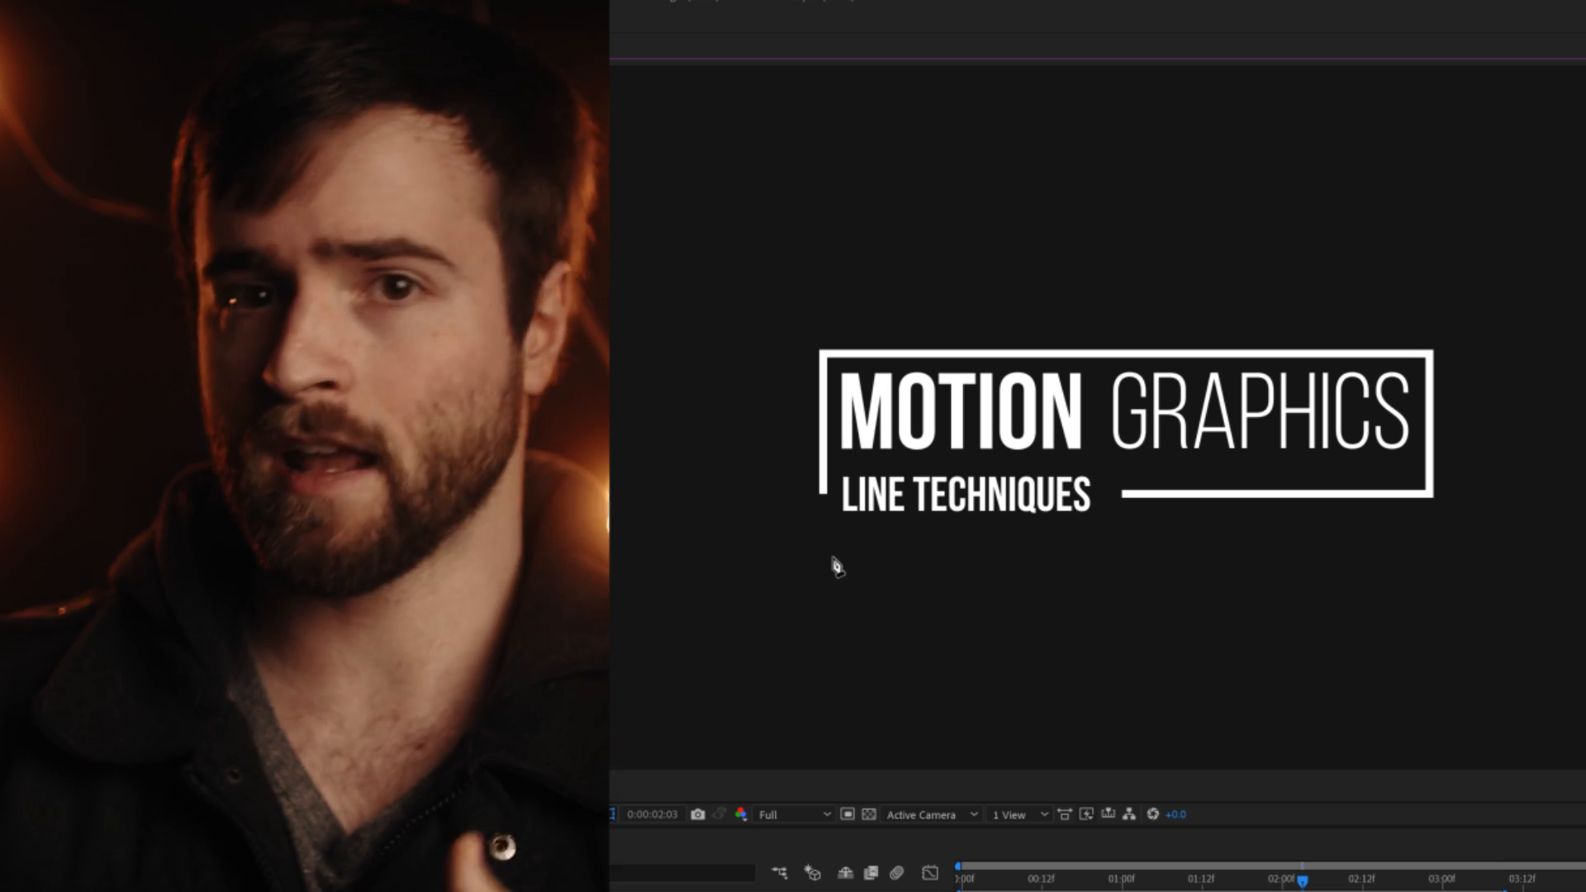
Draw a horizontal line below the title with the Pen tool, matching the box's width, and add Trim Paths to it.
{"action": "left_click", "coordinate": [821, 559]}
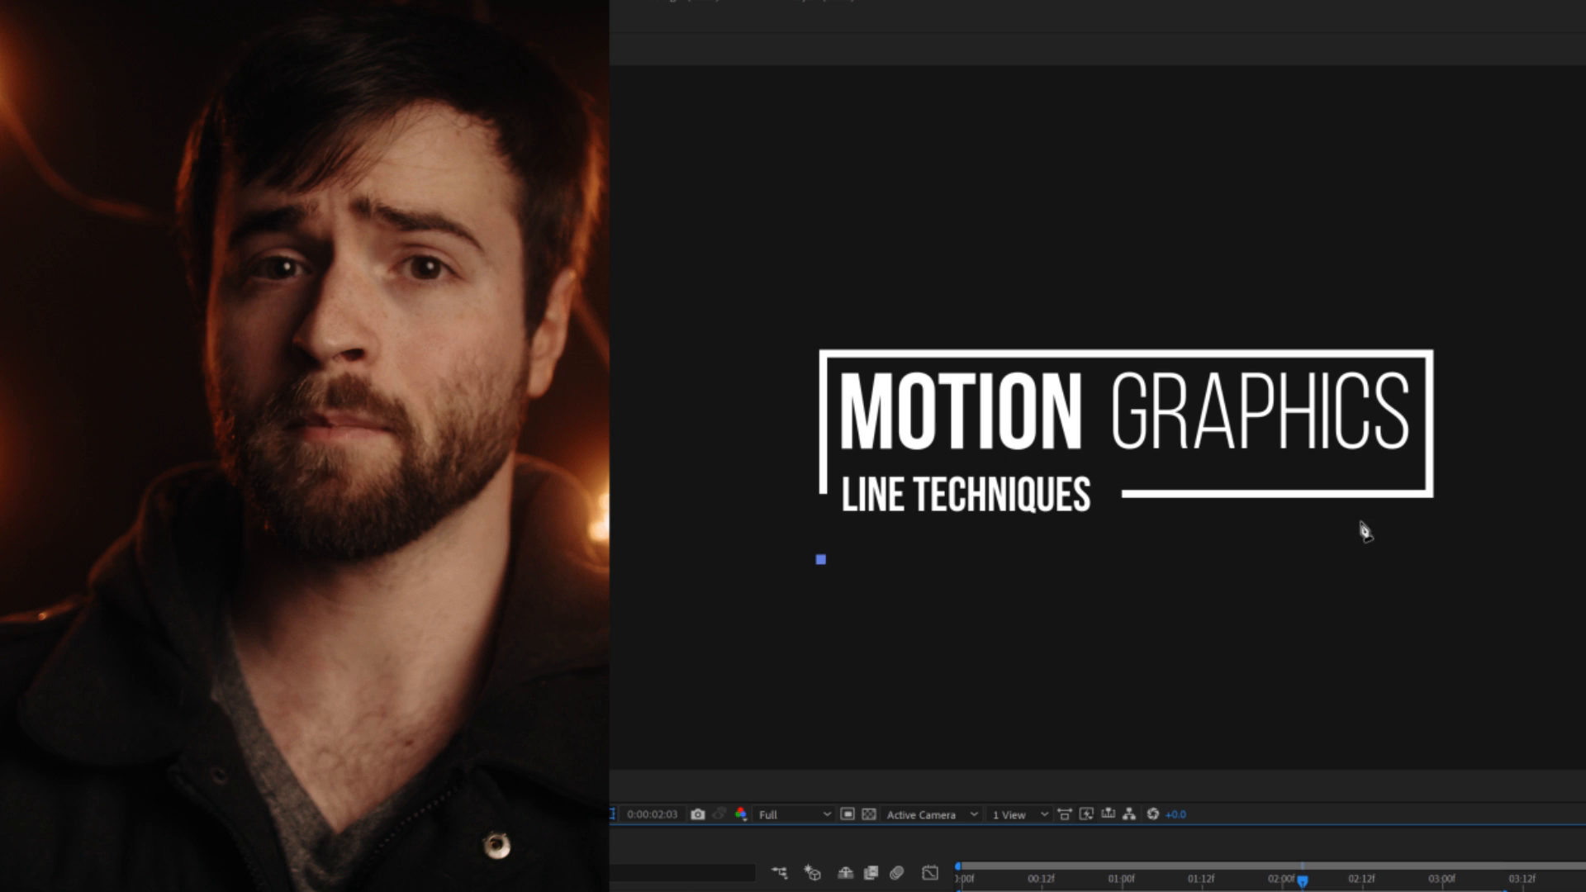
{"action": "left_click", "coordinate": [1433, 560]}
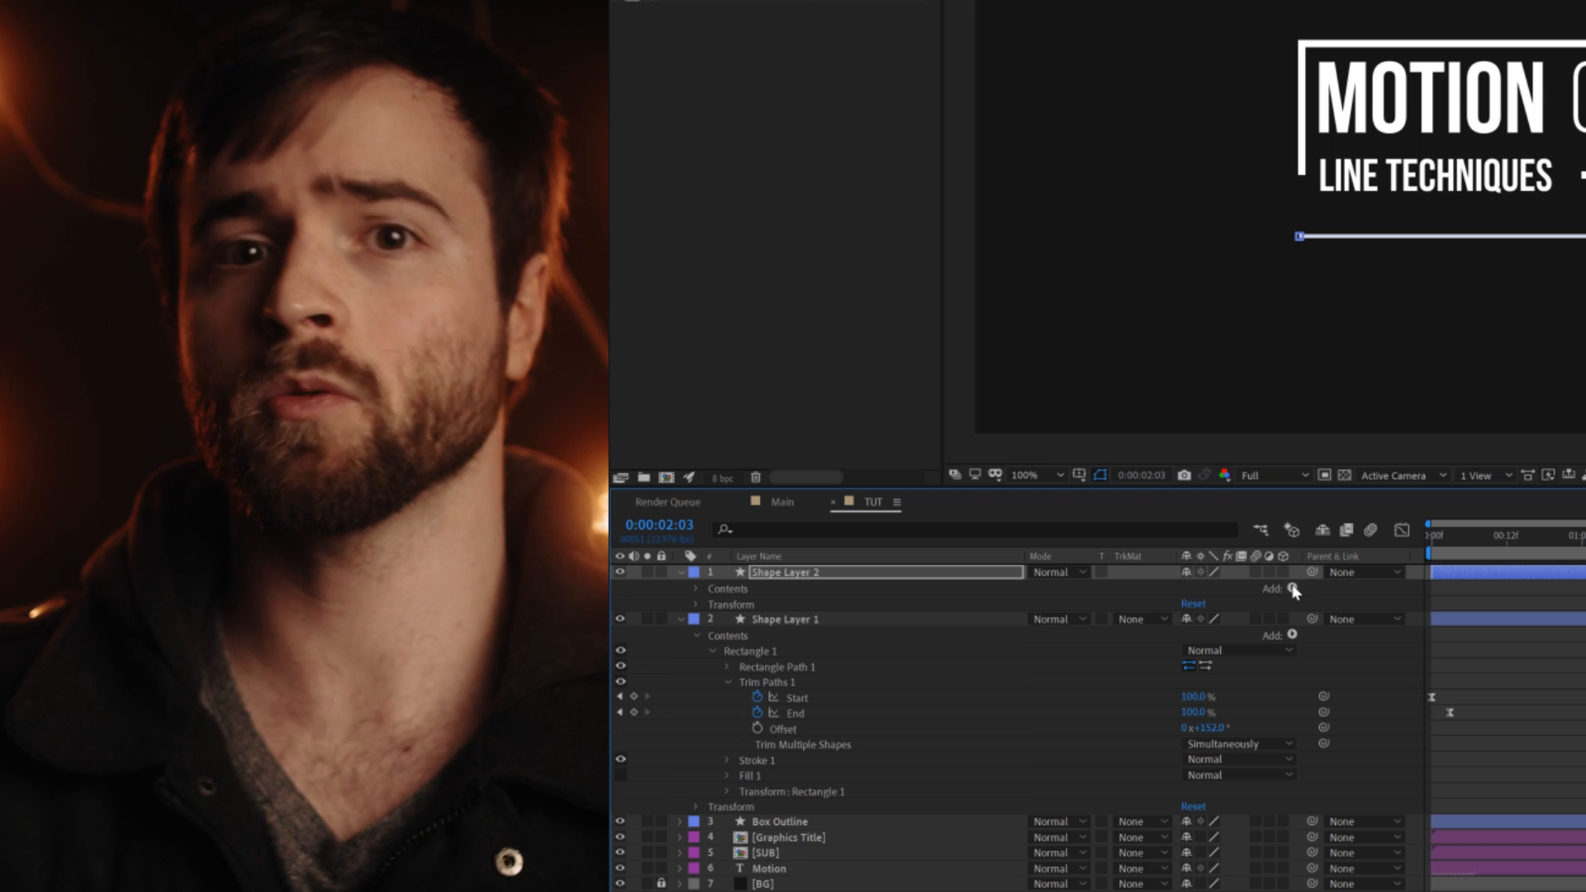
{"action": "left_click", "coordinate": [1292, 589]}
{"action": "left_click", "coordinate": [1103, 463]}
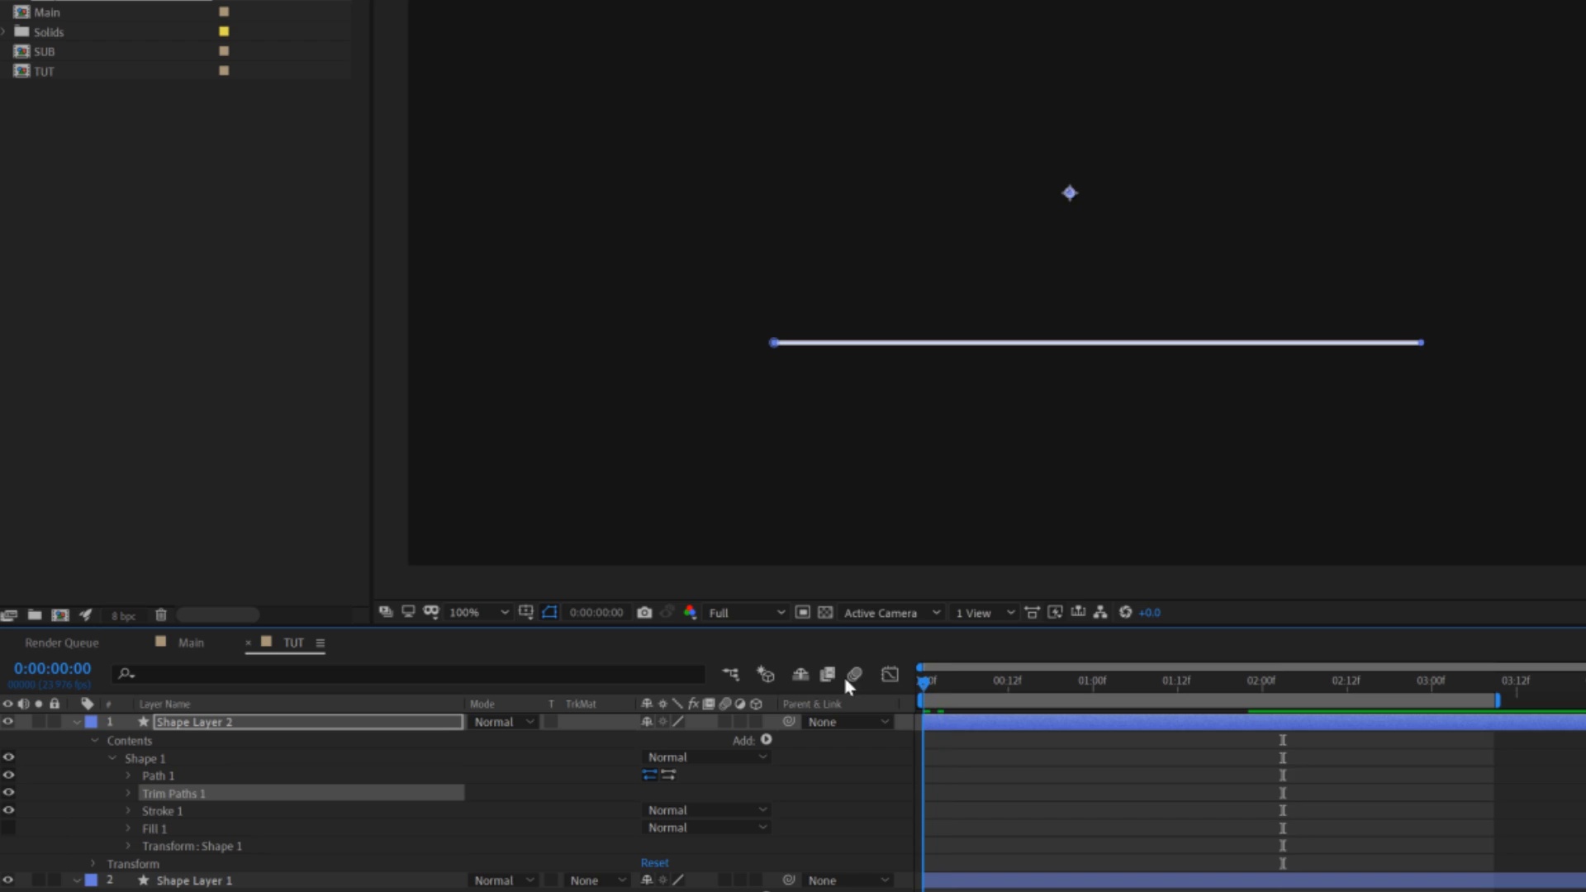
Set the new line's Trim Paths End to 0% and keyframe Start from 0% at the first frame to 100% at 0:00:01:03.
{"action": "left_click", "coordinate": [129, 794]}
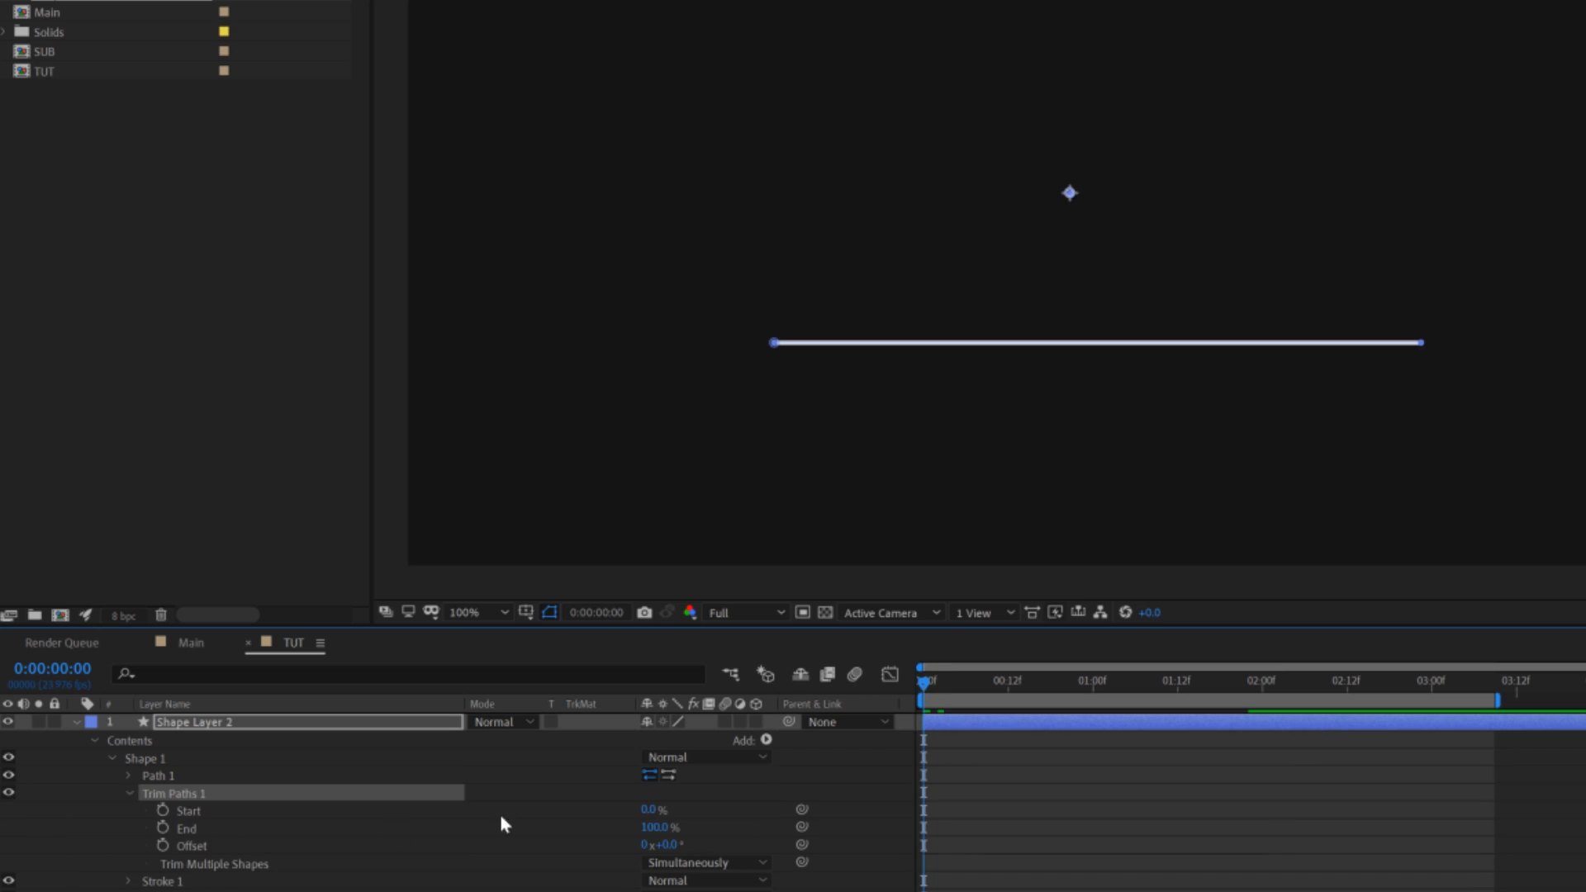
{"action": "left_click_drag", "start_coordinate": [659, 826], "coordinate": [533, 819]}
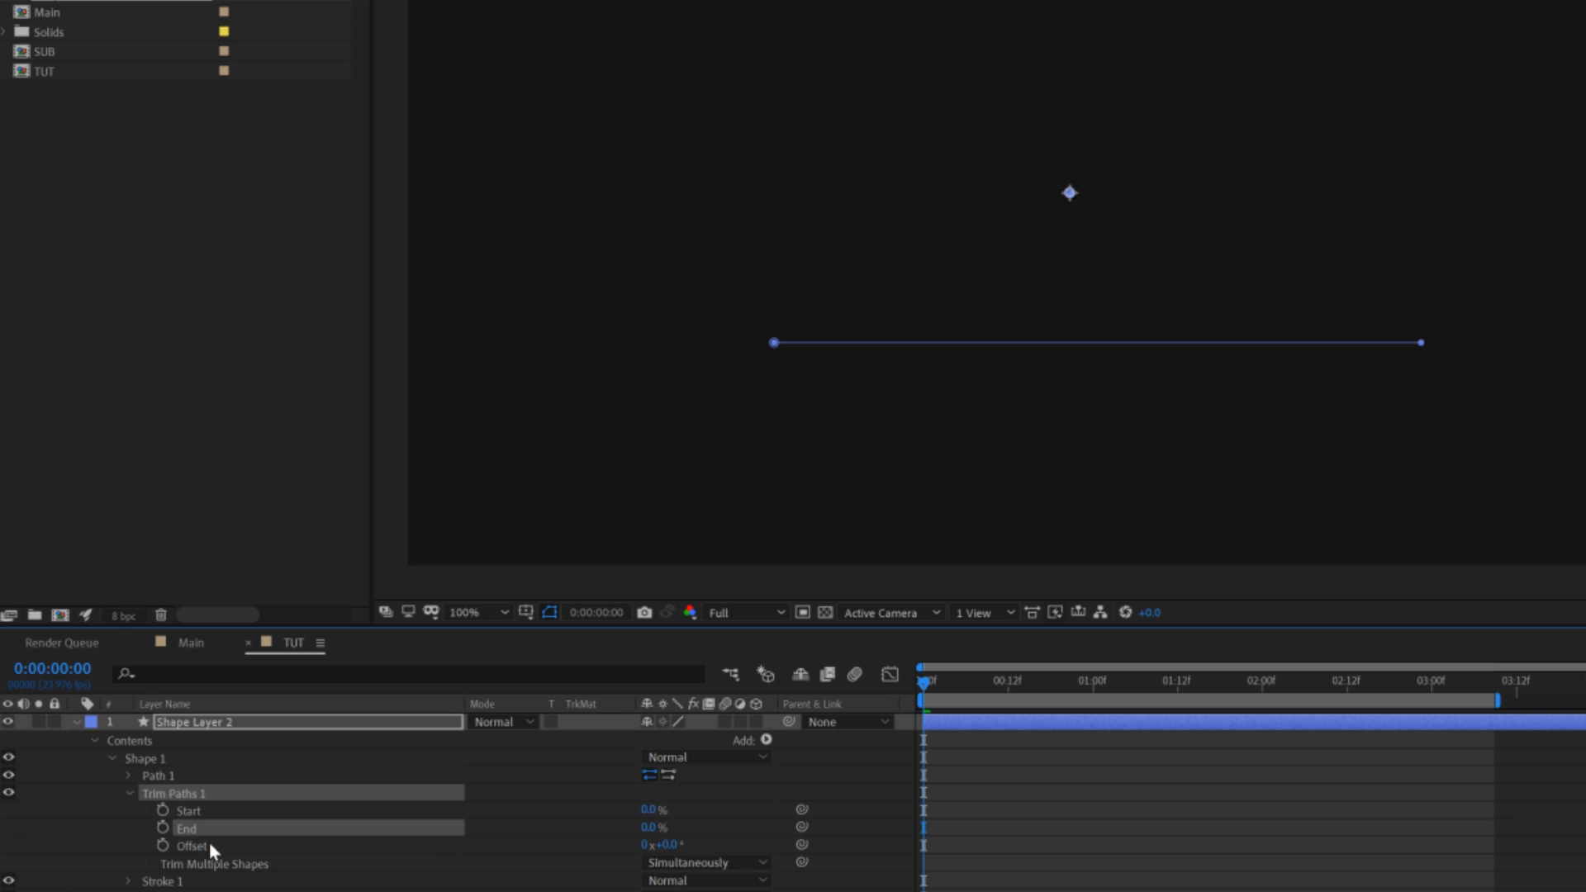
{"action": "left_click", "coordinate": [163, 811]}
{"action": "left_click_drag", "start_coordinate": [938, 699], "coordinate": [1121, 704]}
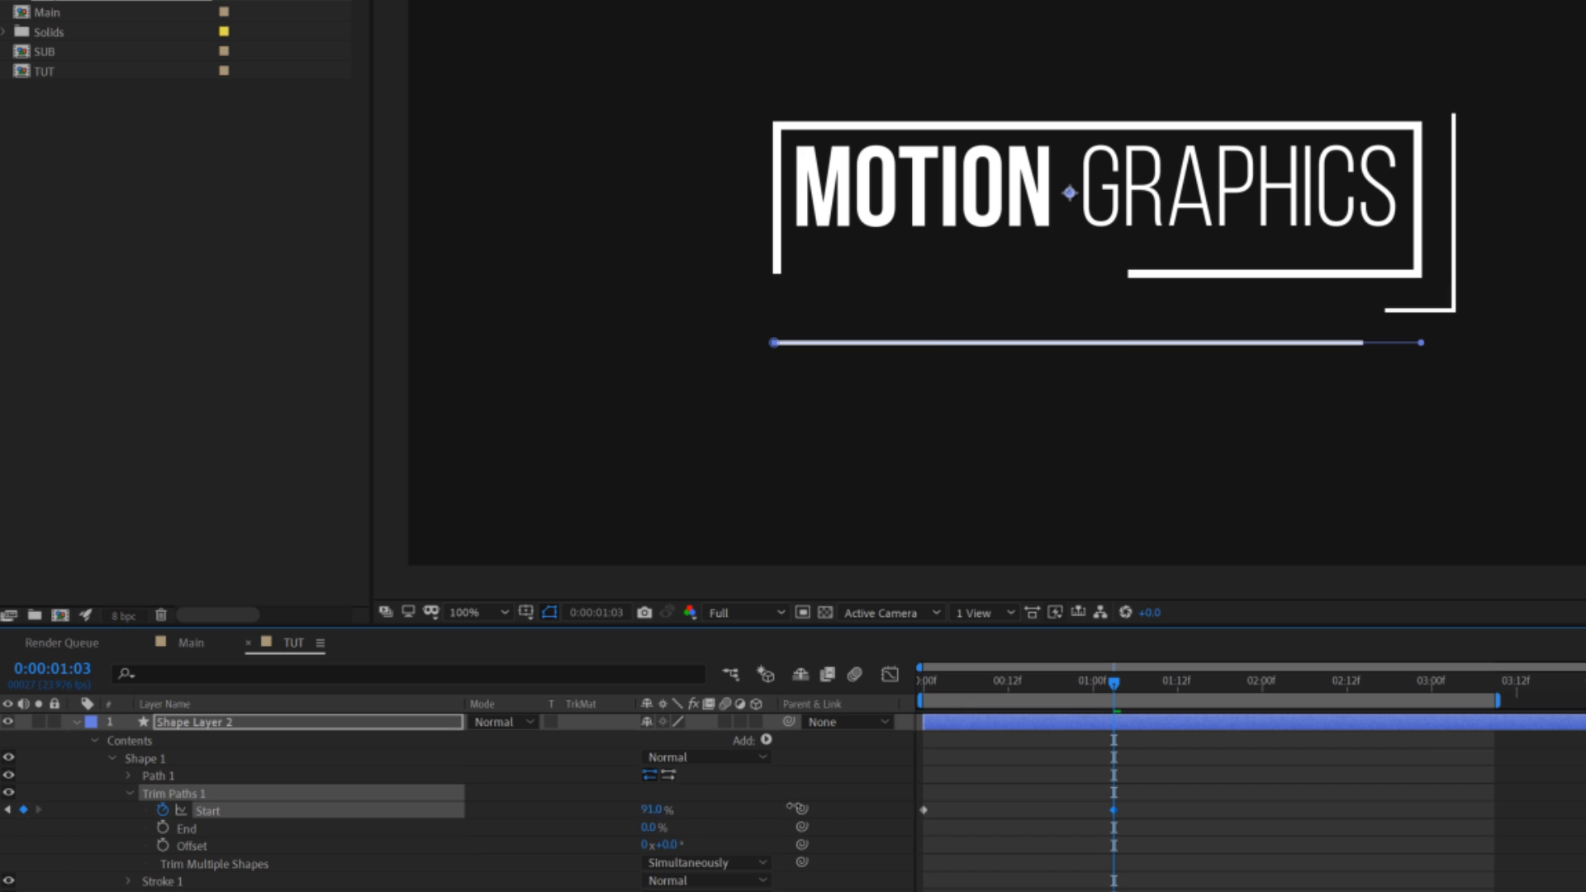
Keyframe the line's End from 0% at 0:00:00:04 to 100% at 0:00:01:08, apply Easy Ease to all four keyframes, and preview.
{"action": "left_click", "coordinate": [955, 698]}
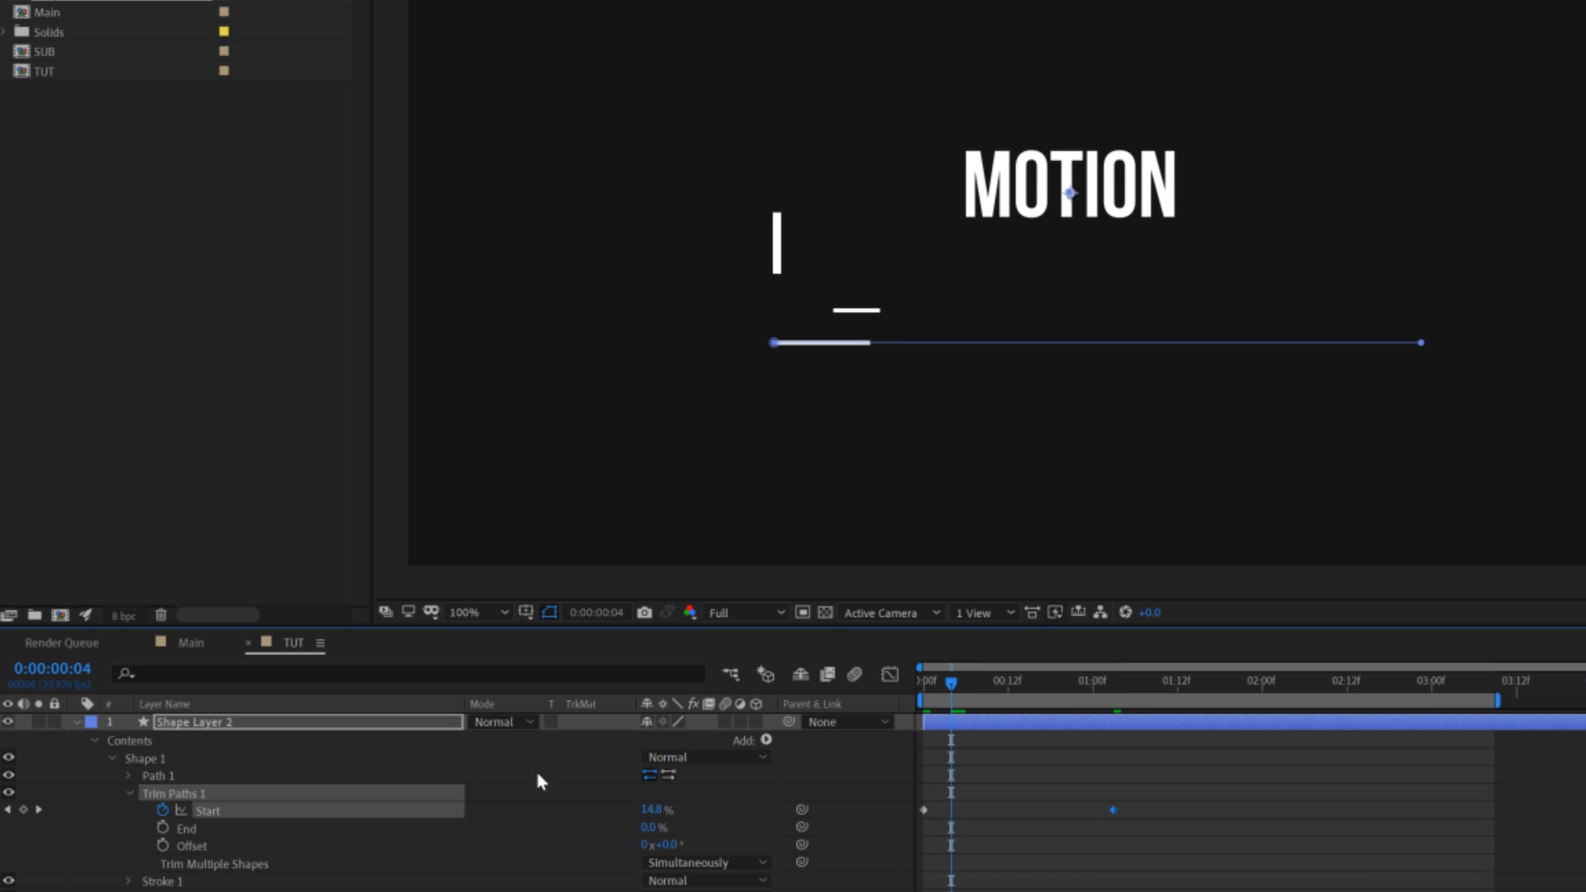
{"action": "left_click", "coordinate": [163, 829]}
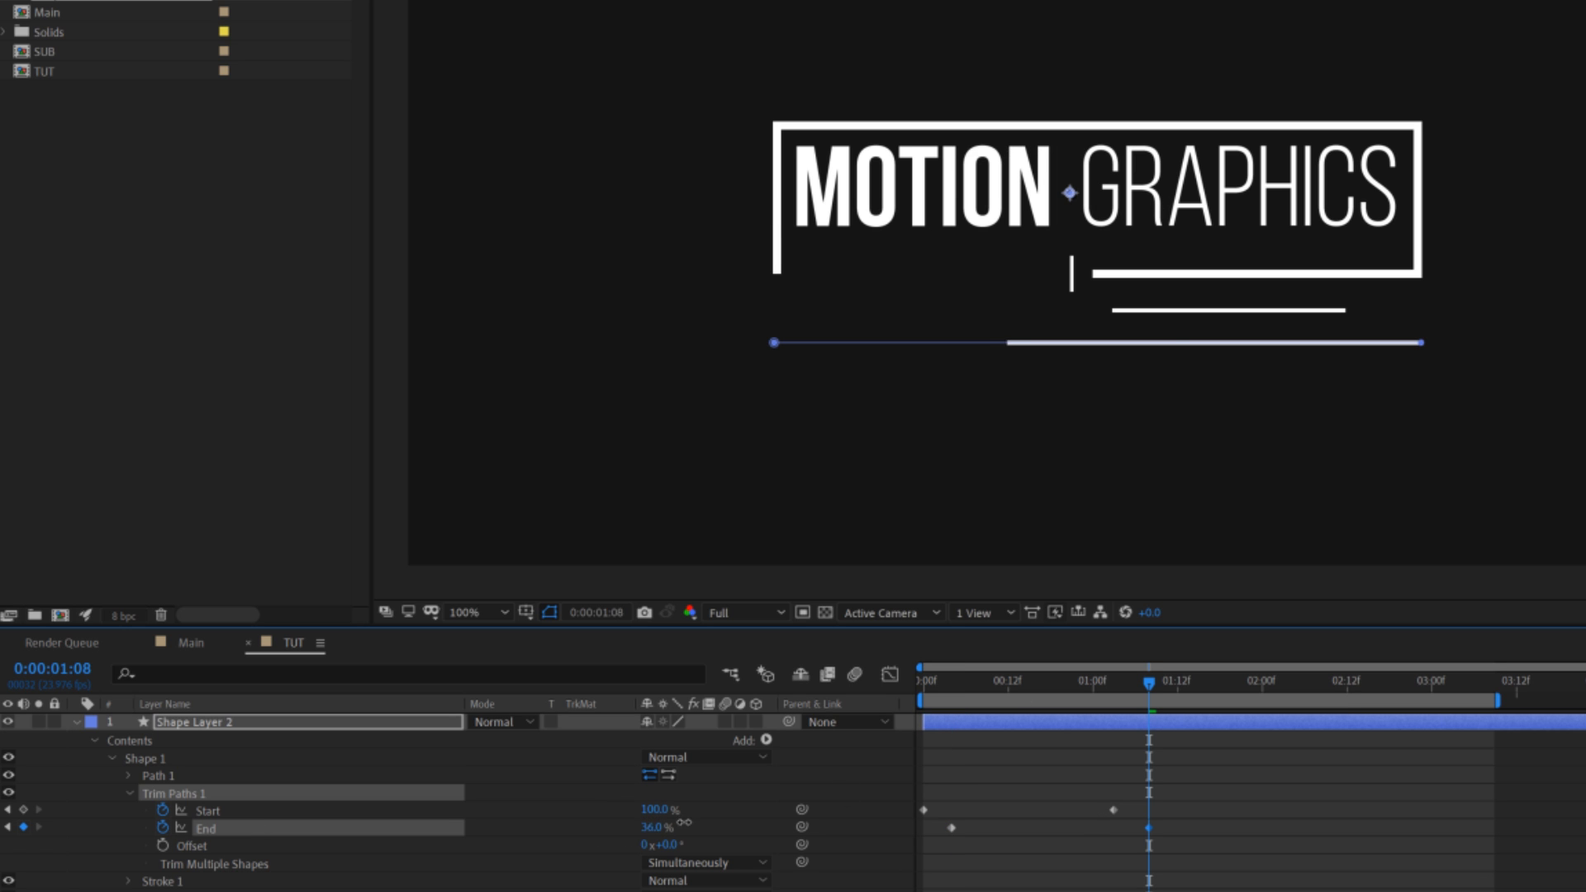
{"action": "left_click_drag", "start_coordinate": [1318, 790], "coordinate": [853, 882]}
{"action": "key", "text": "F9"}
{"action": "left_click", "coordinate": [1032, 766]}
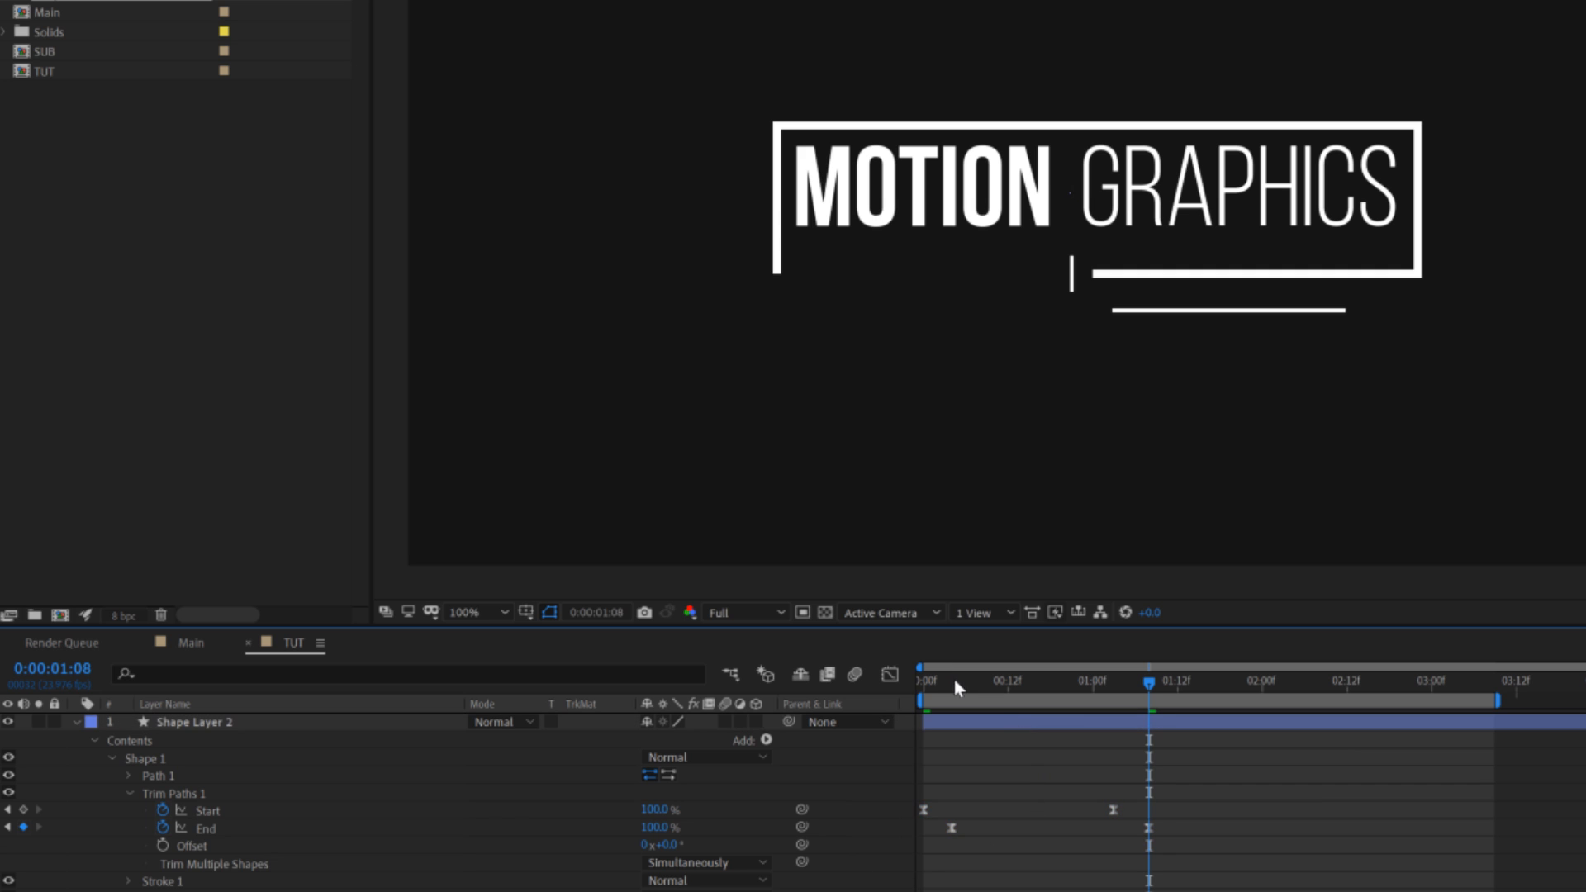
{"action": "key", "text": "space"}
{"action": "left_click_drag", "start_coordinate": [1093, 710], "coordinate": [1039, 726]}
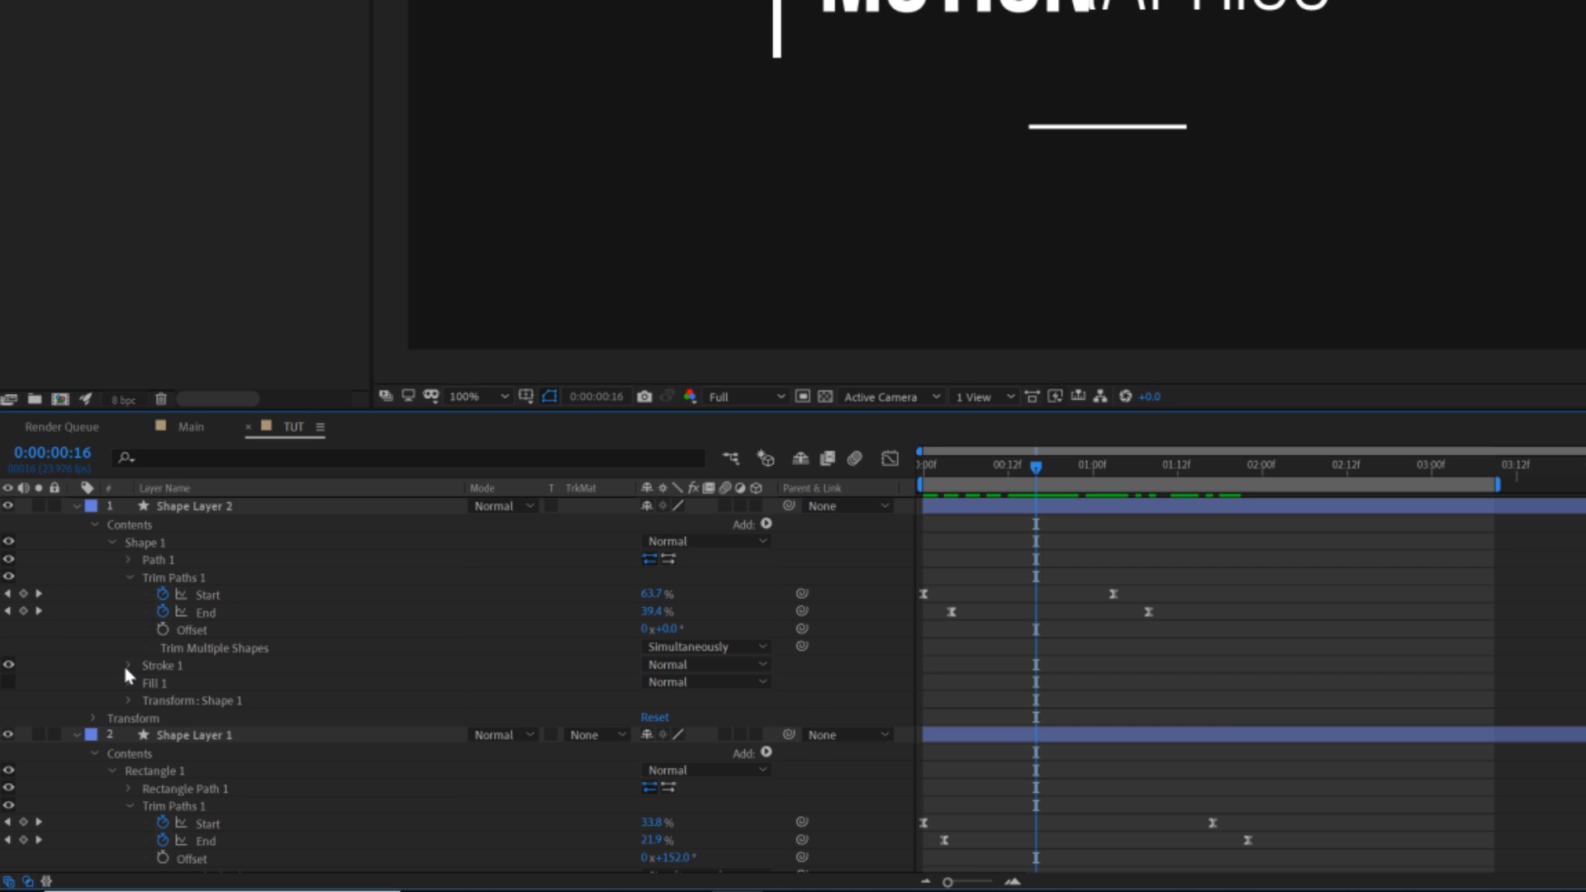
Set the straight line's stroke Line Cap to Round Cap and check the rounded ends.
{"action": "left_click", "coordinate": [129, 666]}
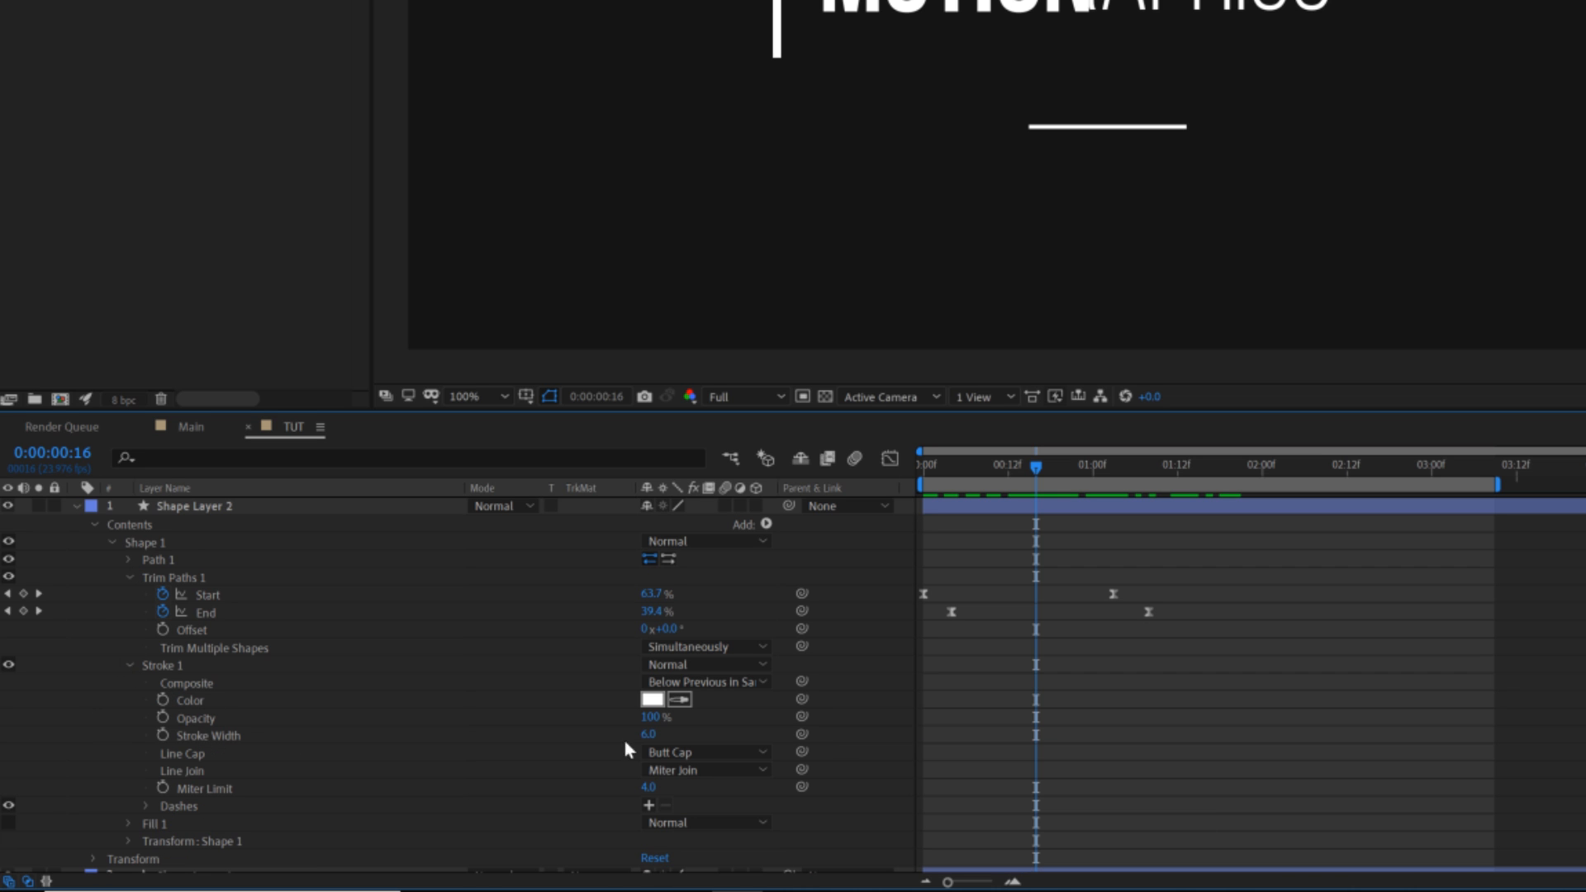
{"action": "left_click", "coordinate": [692, 754]}
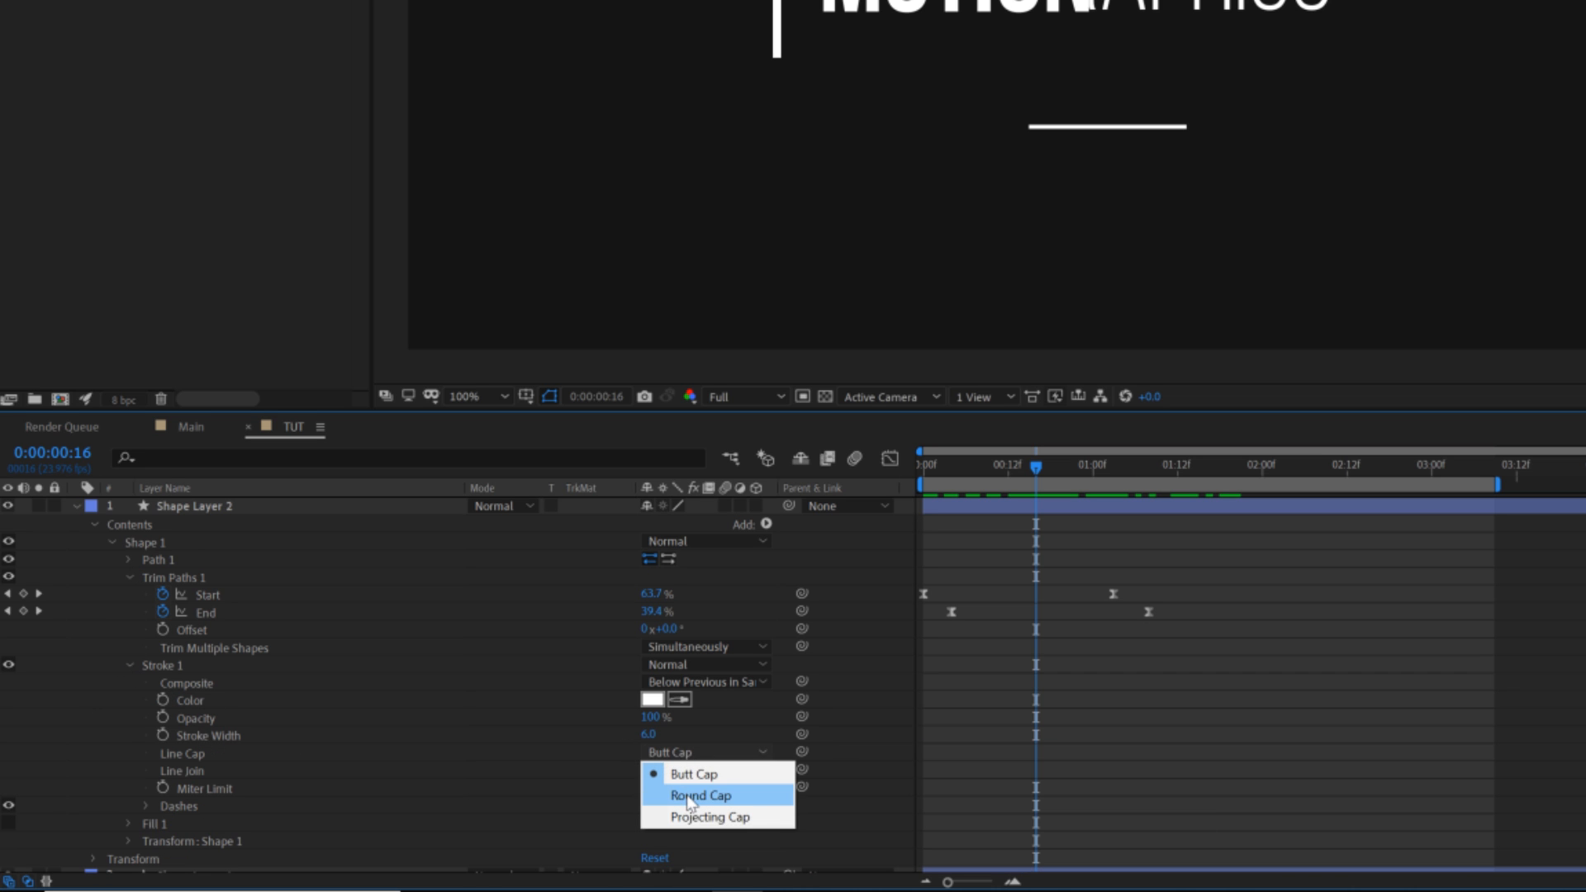
{"action": "left_click", "coordinate": [691, 797]}
{"action": "left_click", "coordinate": [1045, 617]}
{"action": "scroll", "coordinate": [1139, 205], "scroll_direction": "up", "scroll_amount": 1}
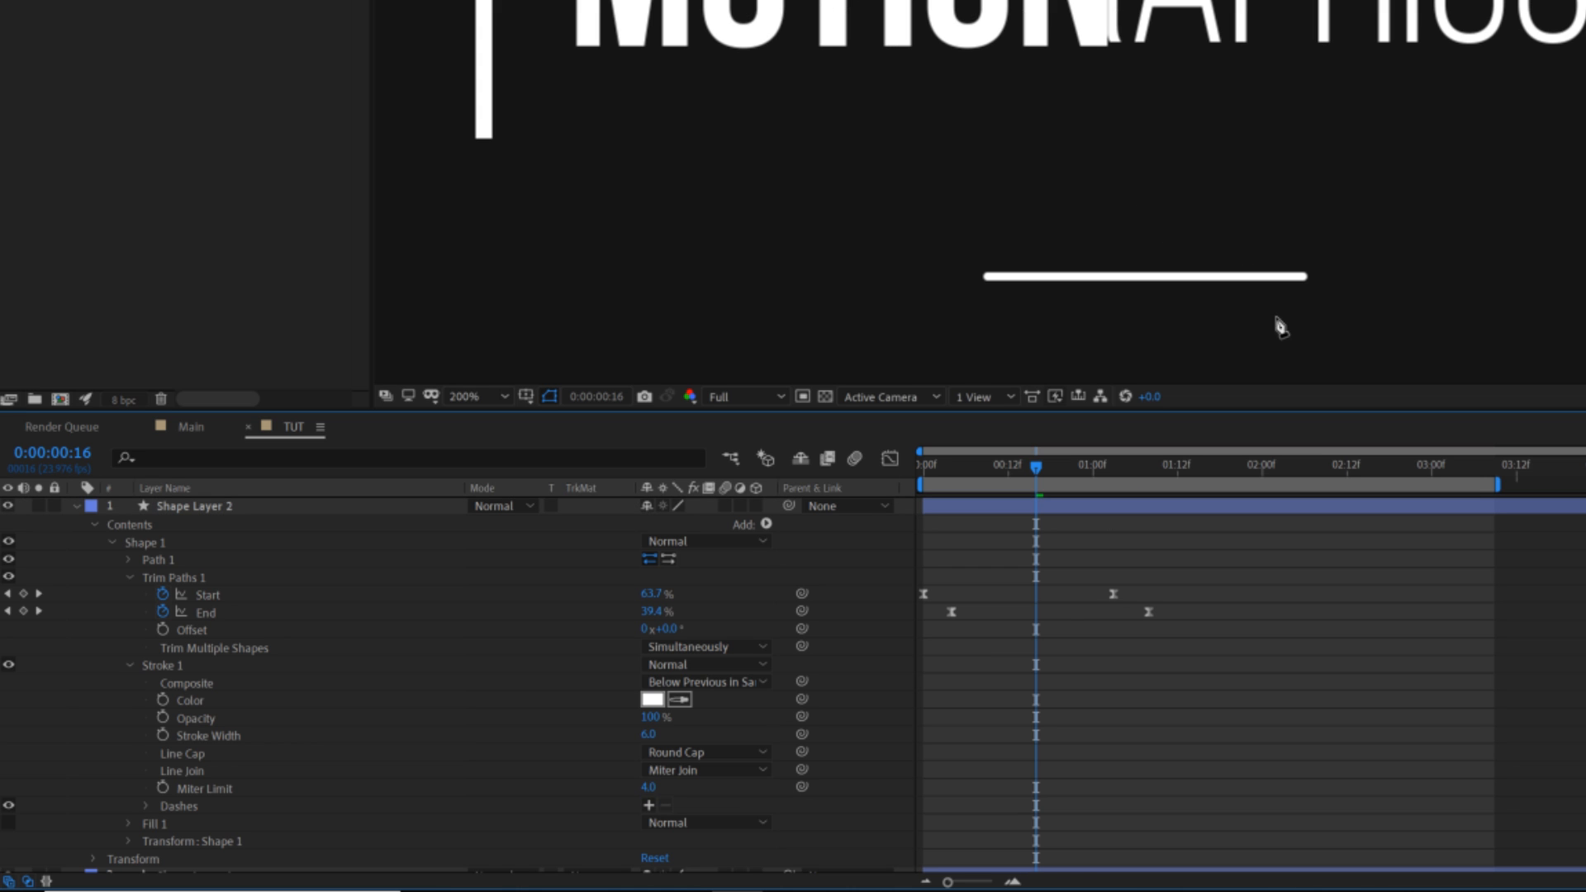
{"action": "scroll", "coordinate": [976, 266], "scroll_direction": "down", "scroll_amount": 1}
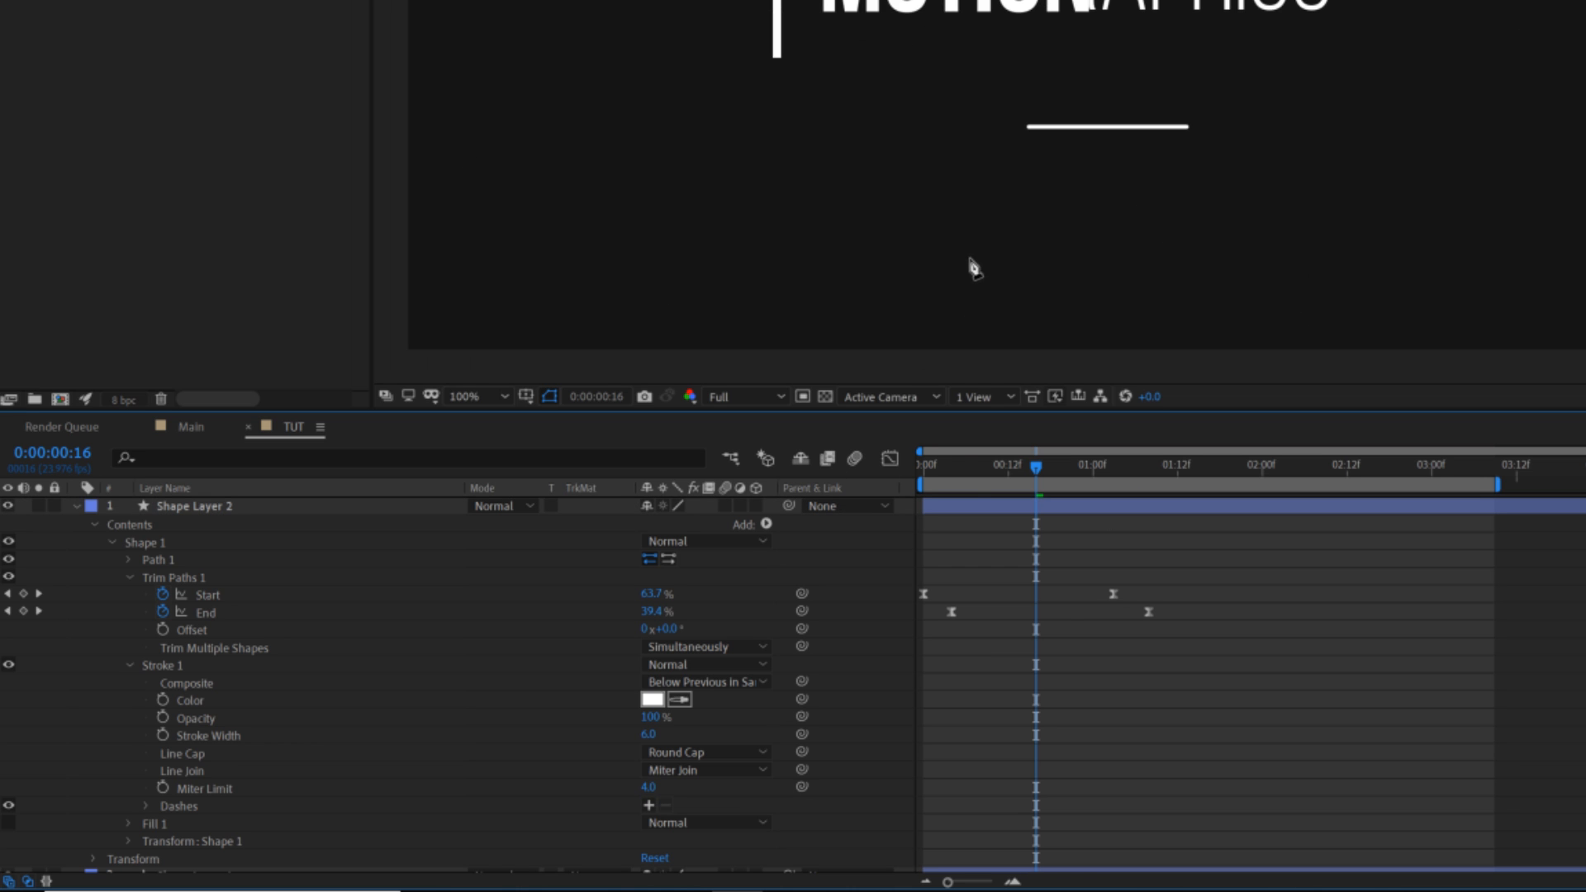
{"action": "left_click_drag", "start_coordinate": [975, 479], "coordinate": [1044, 482]}
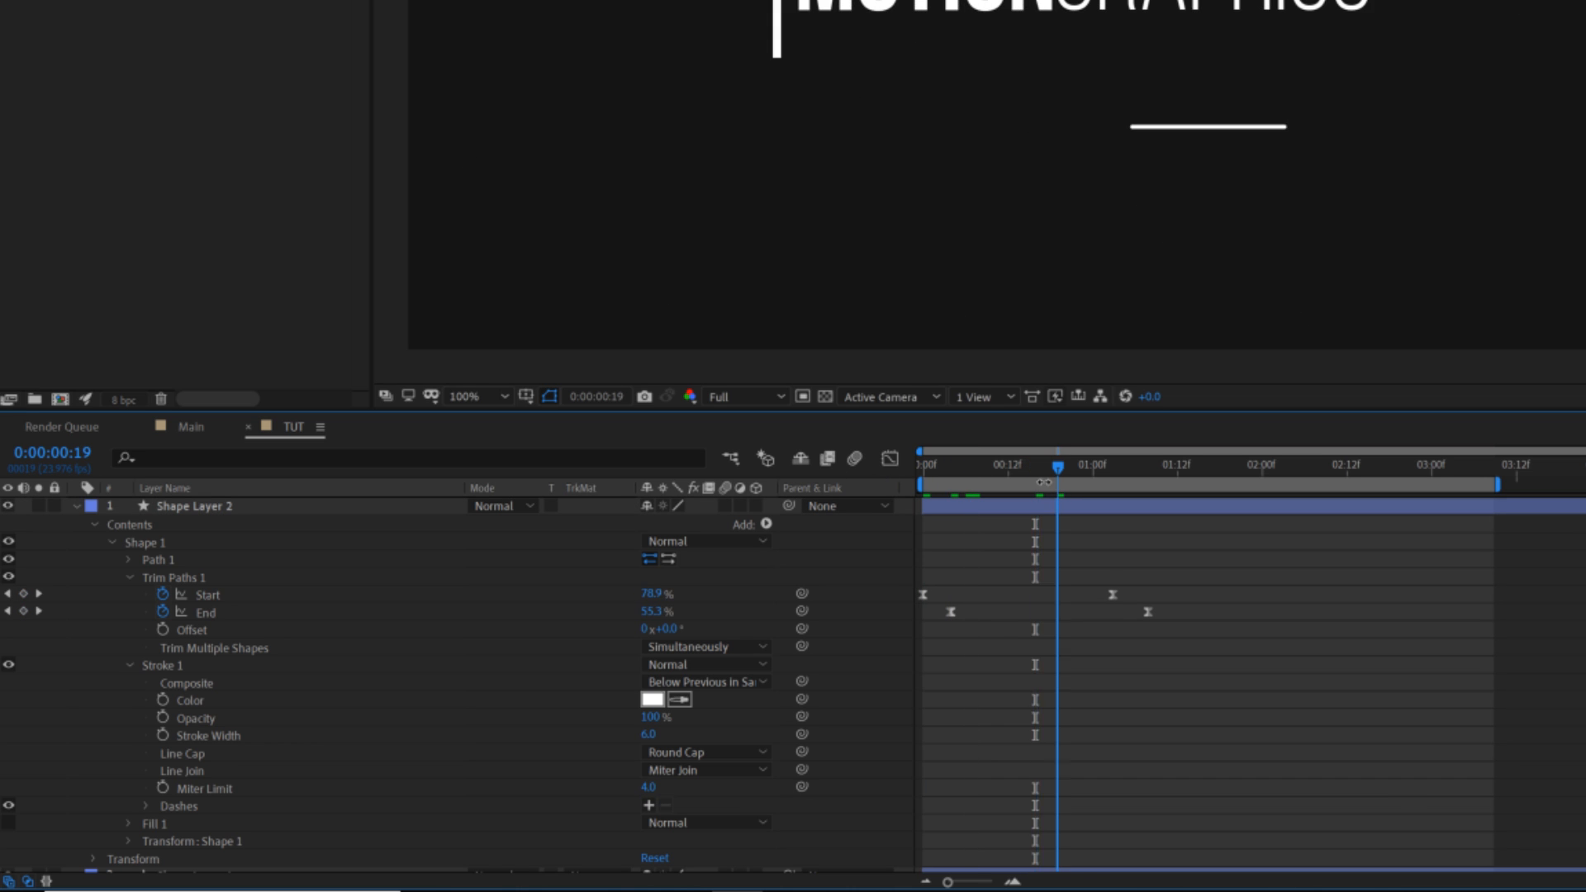
Duplicate the straight line layer, move the copy 40 px down, and play back the animation.
{"action": "left_click", "coordinate": [176, 507]}
{"action": "left_click", "coordinate": [76, 505]}
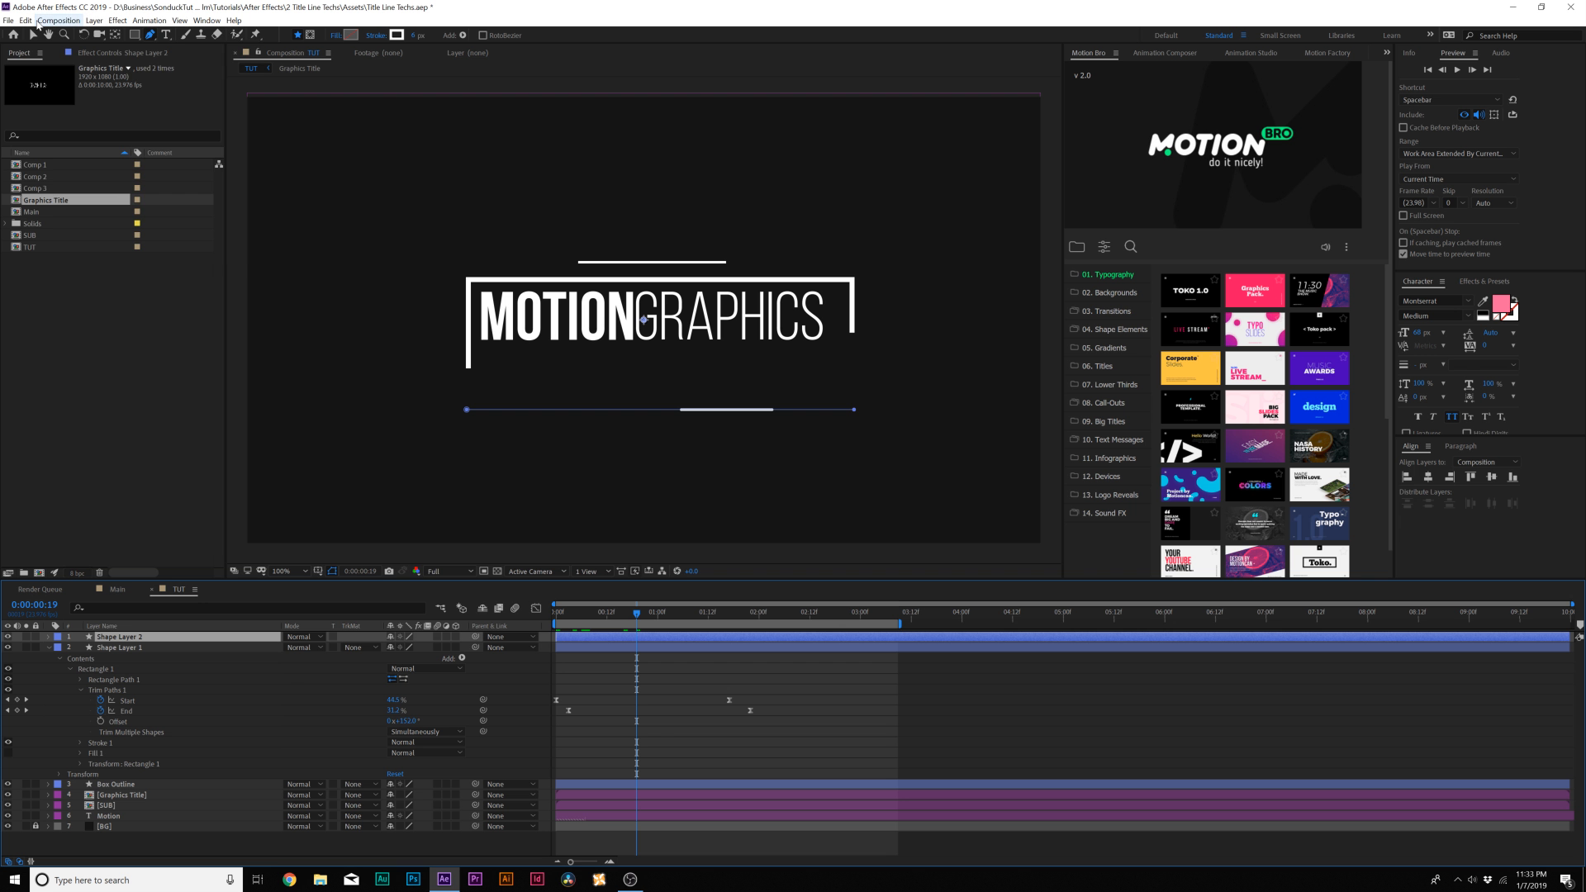
{"action": "left_click", "coordinate": [26, 21]}
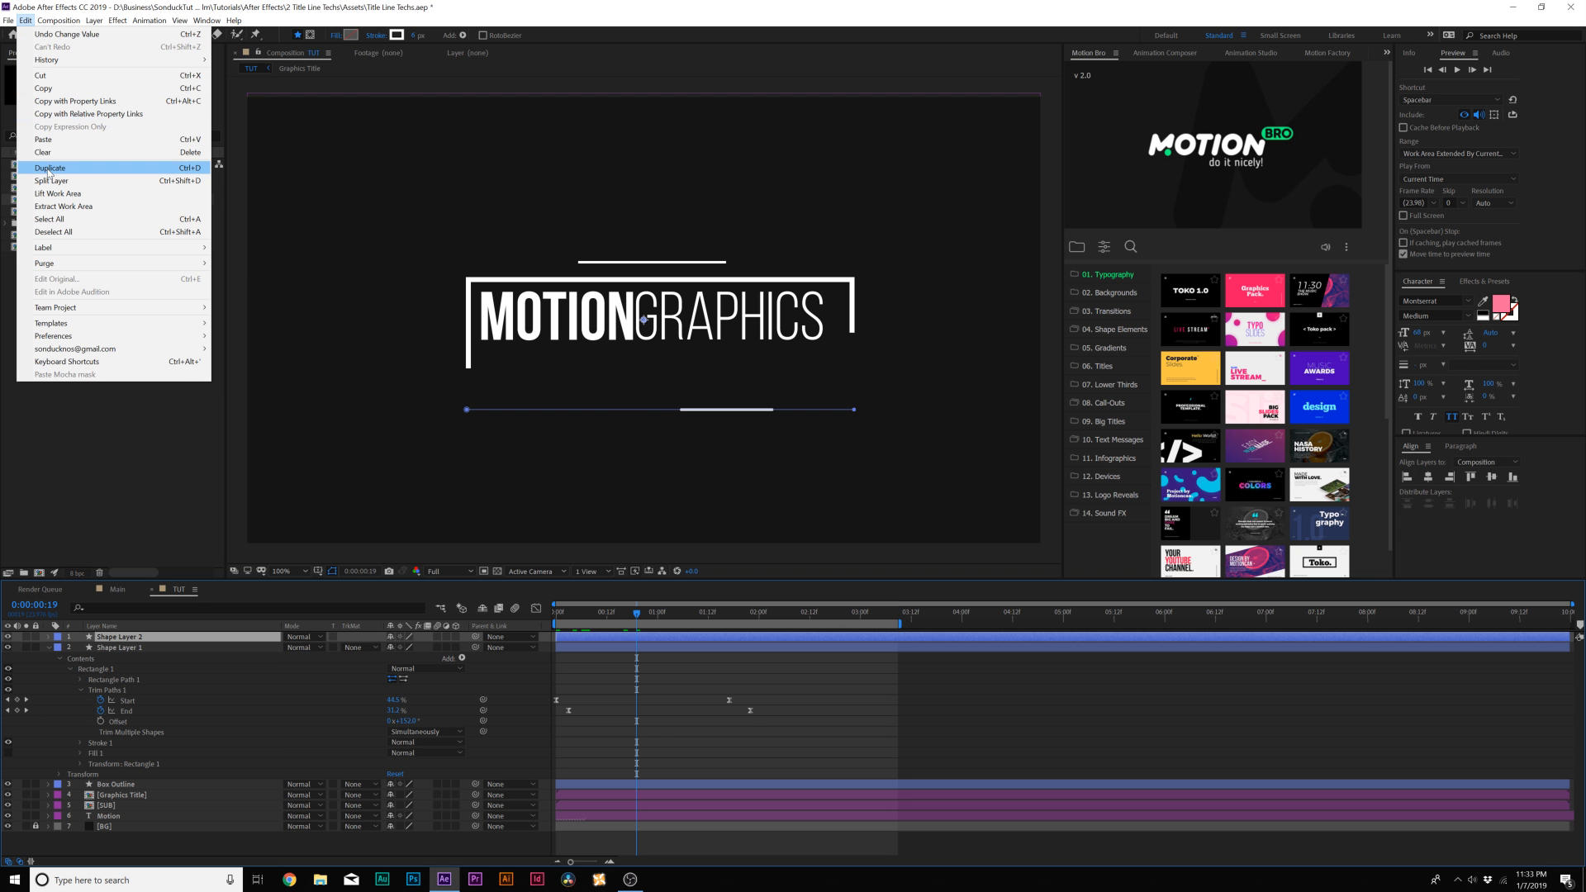
{"action": "left_click", "coordinate": [49, 168]}
{"action": "key", "text": "v"}
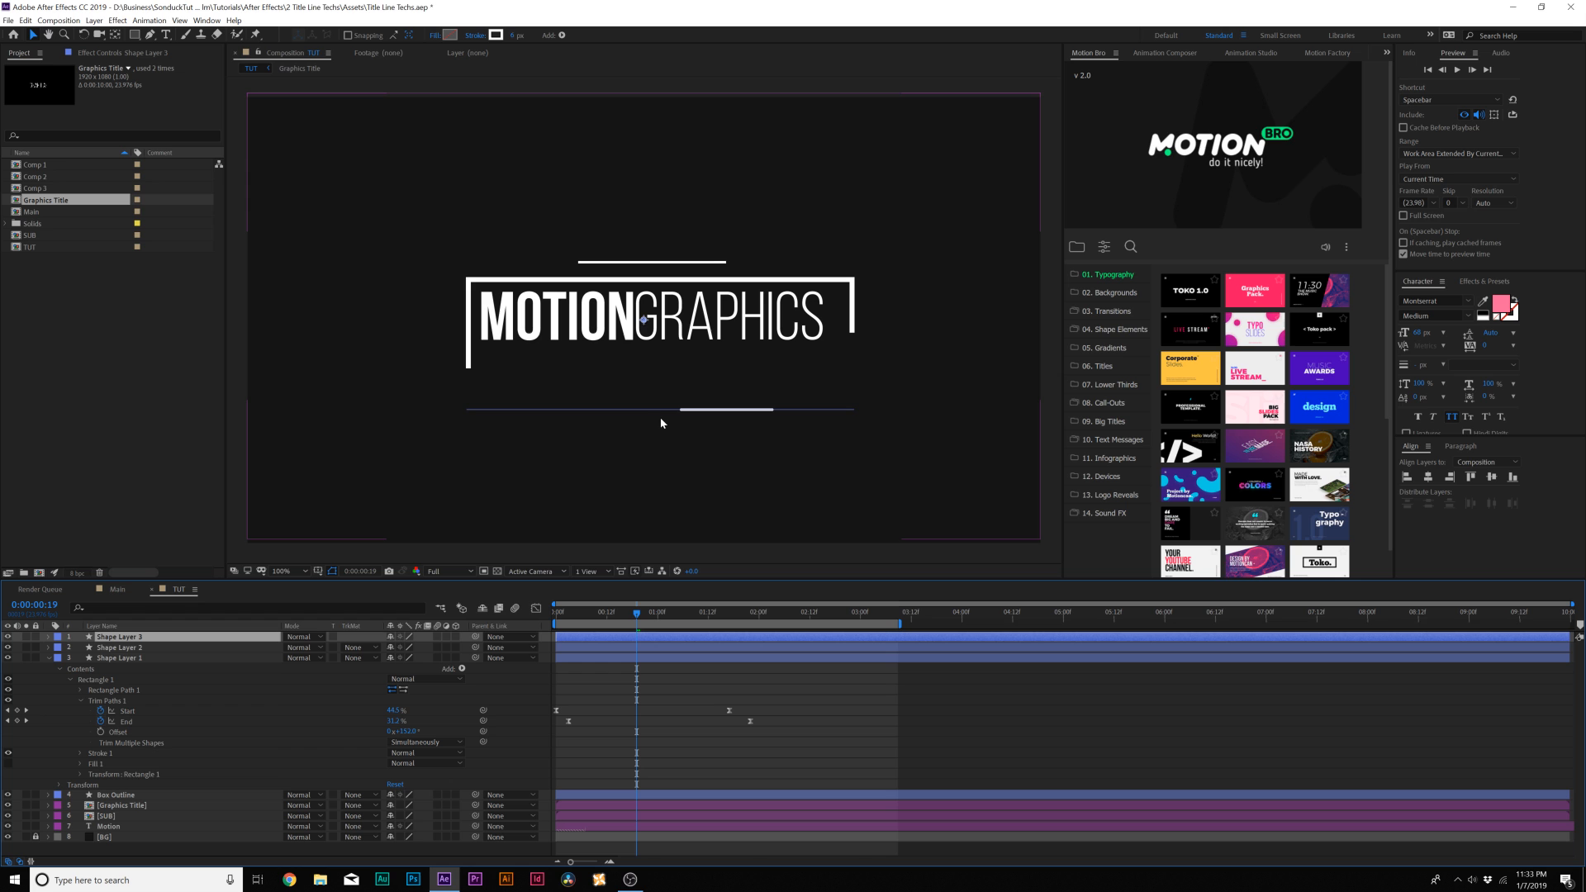
{"action": "key", "text": "shift+Down"}
{"action": "key", "text": "shift+Down"}
{"action": "key", "text": "shift+Down"}
{"action": "key", "text": "shift+Down"}
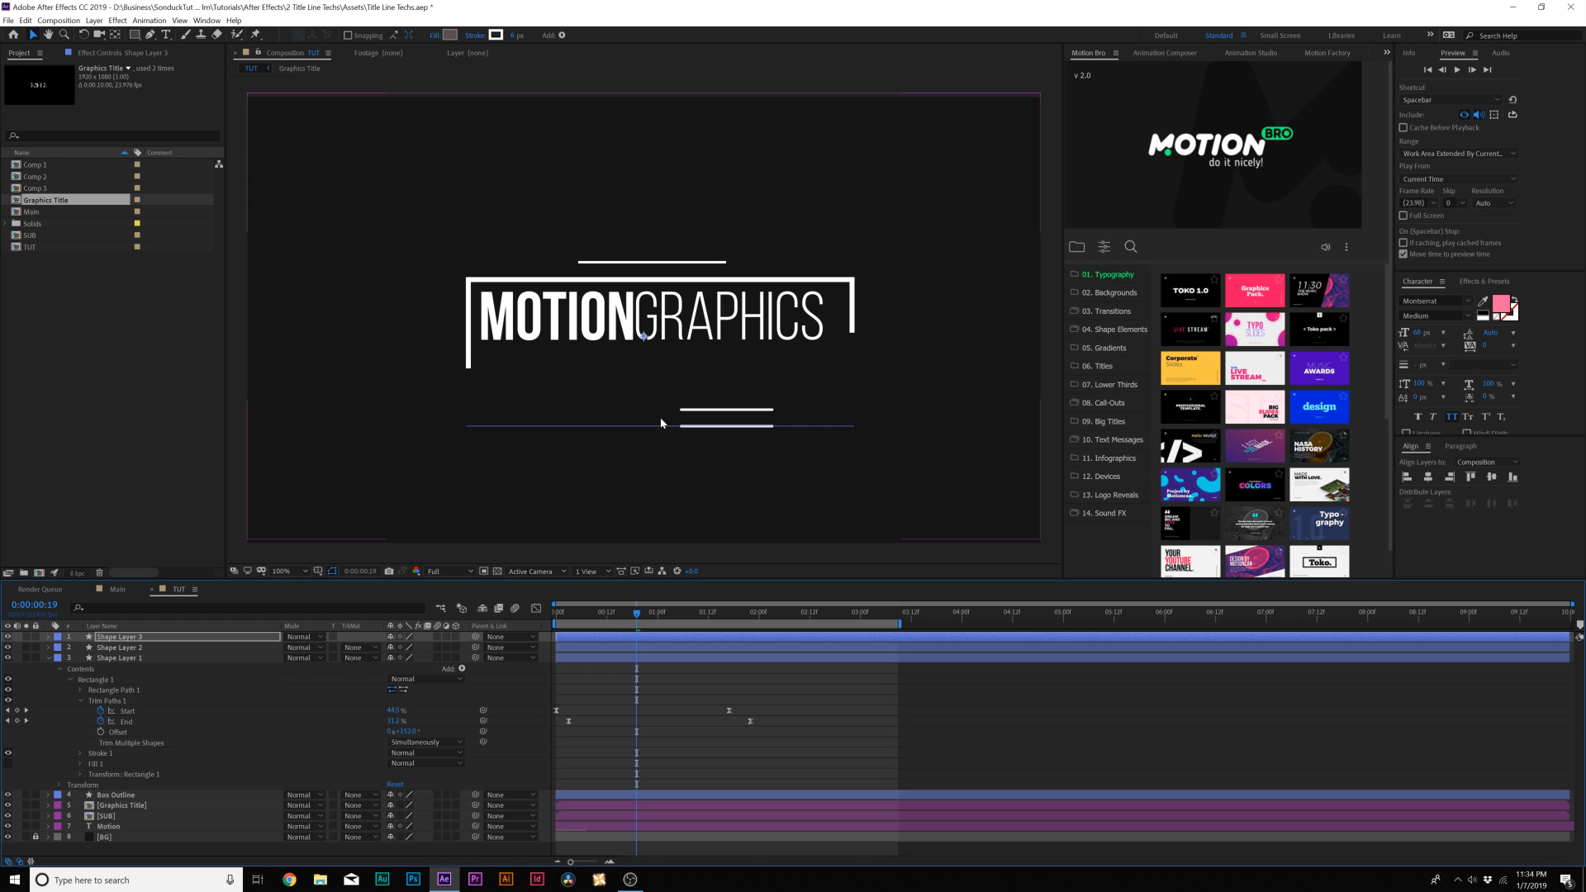
{"action": "key", "text": "space"}
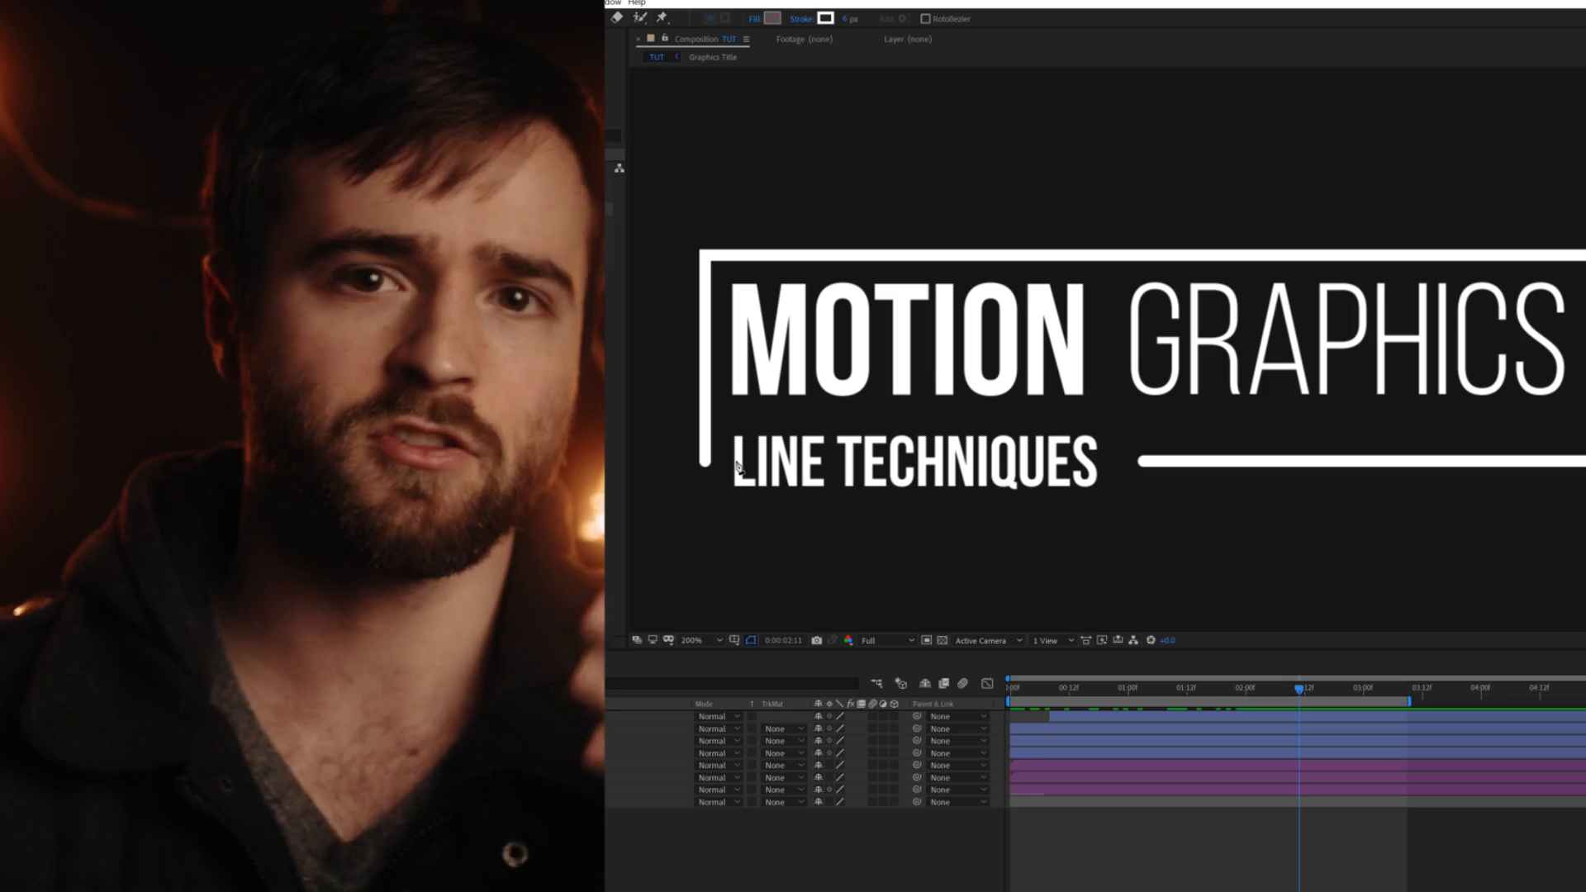
Draw a horizontal line through the LINE TECHNIQUES subtitle and thicken its stroke until it covers the text.
{"action": "left_click", "coordinate": [1098, 460]}
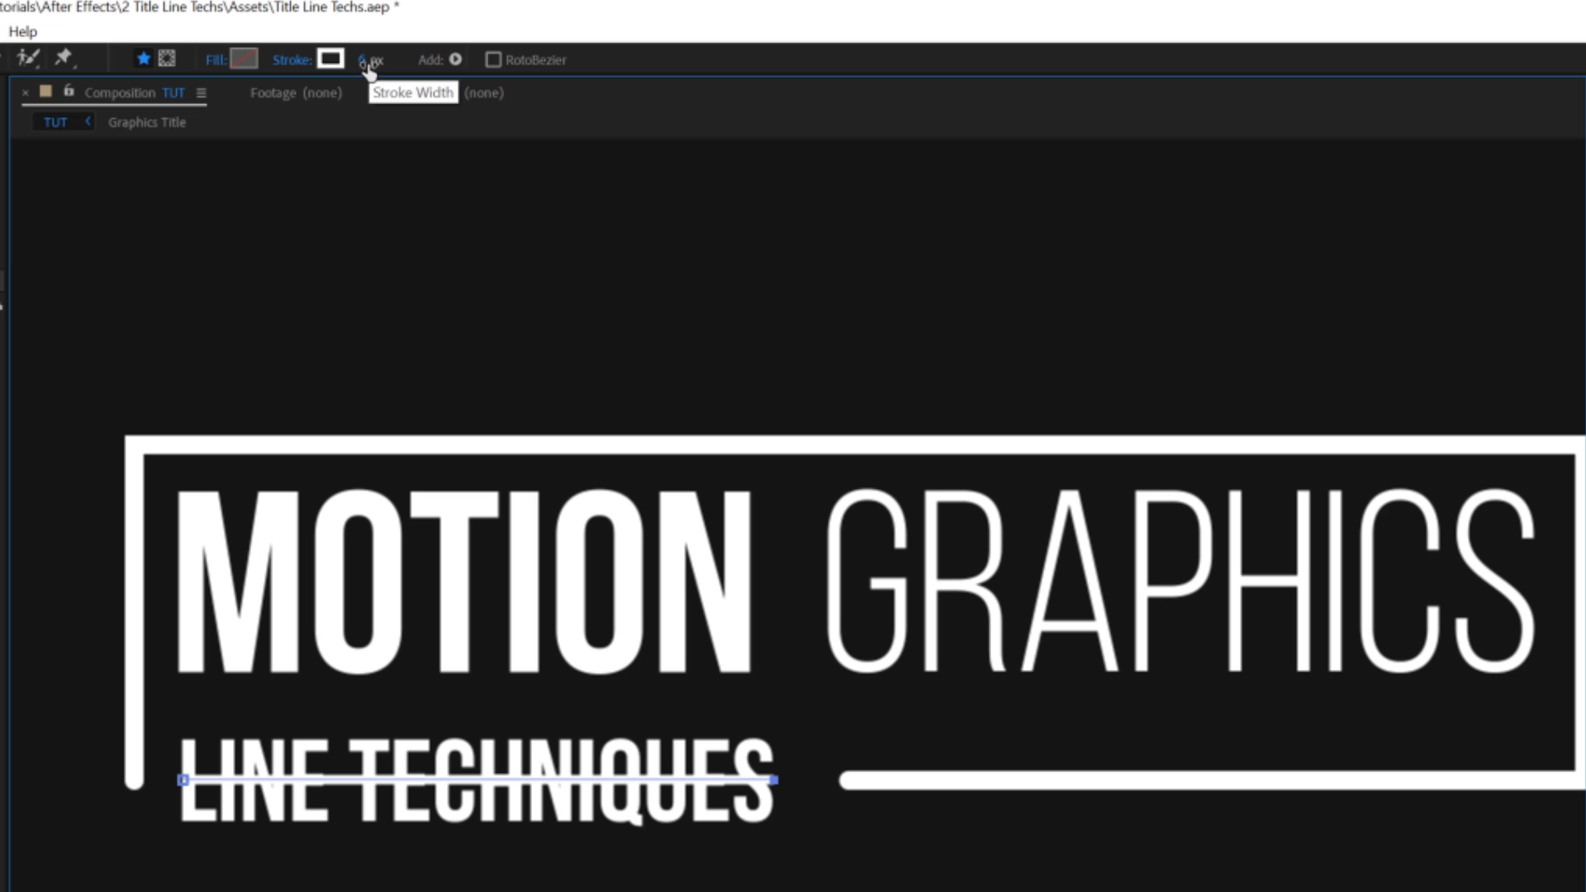
{"action": "left_click_drag", "start_coordinate": [365, 64], "coordinate": [426, 57]}
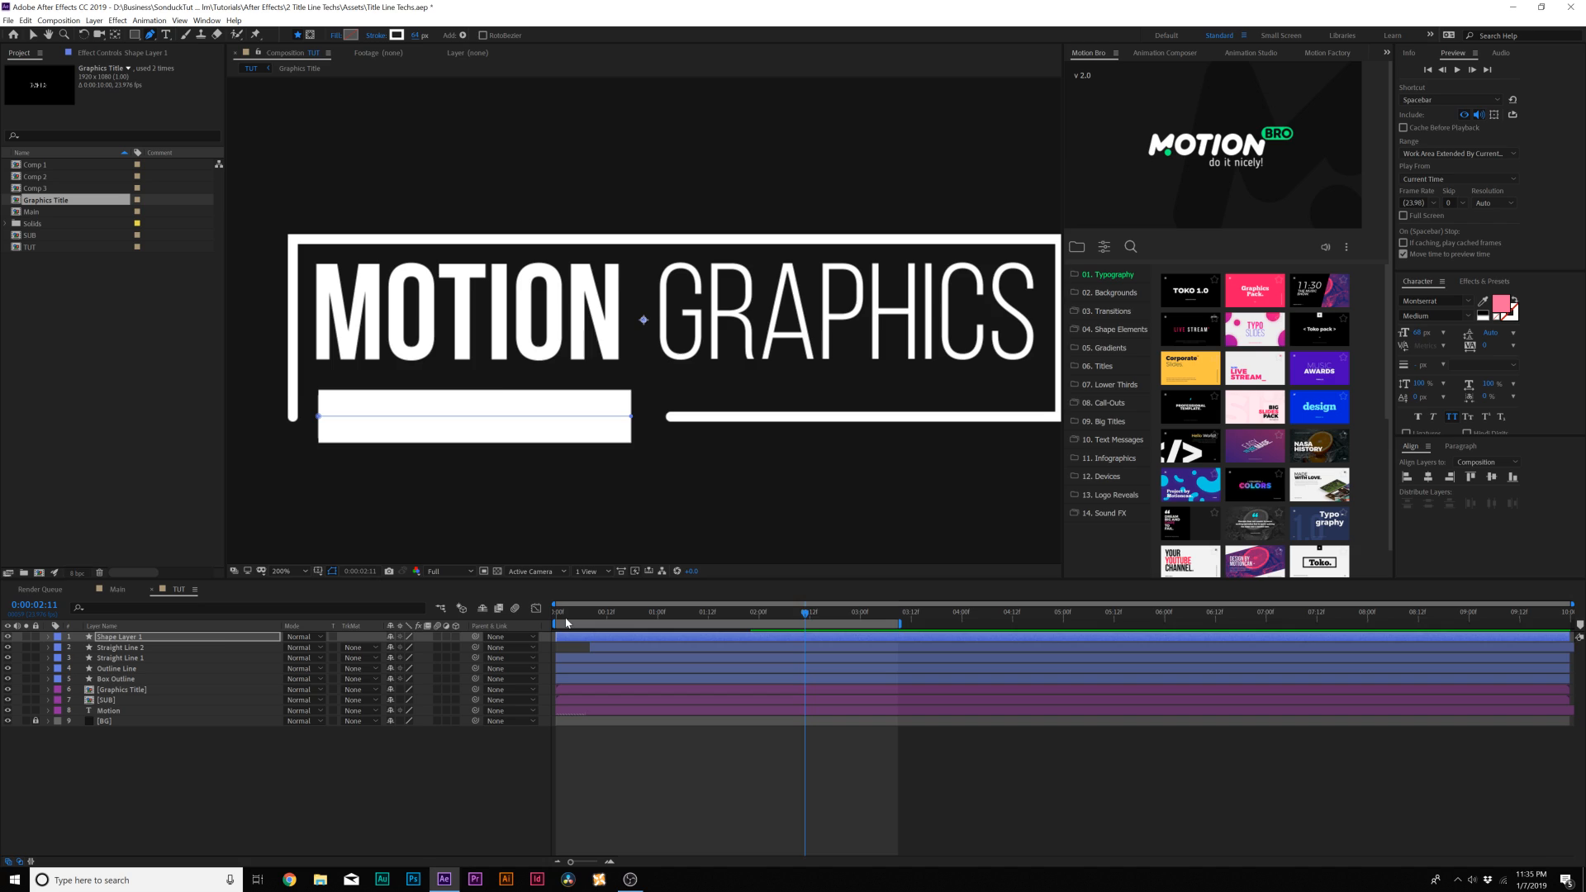
Add Trim Paths to the thick subtitle bar and set its End to 0% at the first frame.
{"action": "left_click", "coordinate": [565, 622]}
{"action": "left_click", "coordinate": [76, 722]}
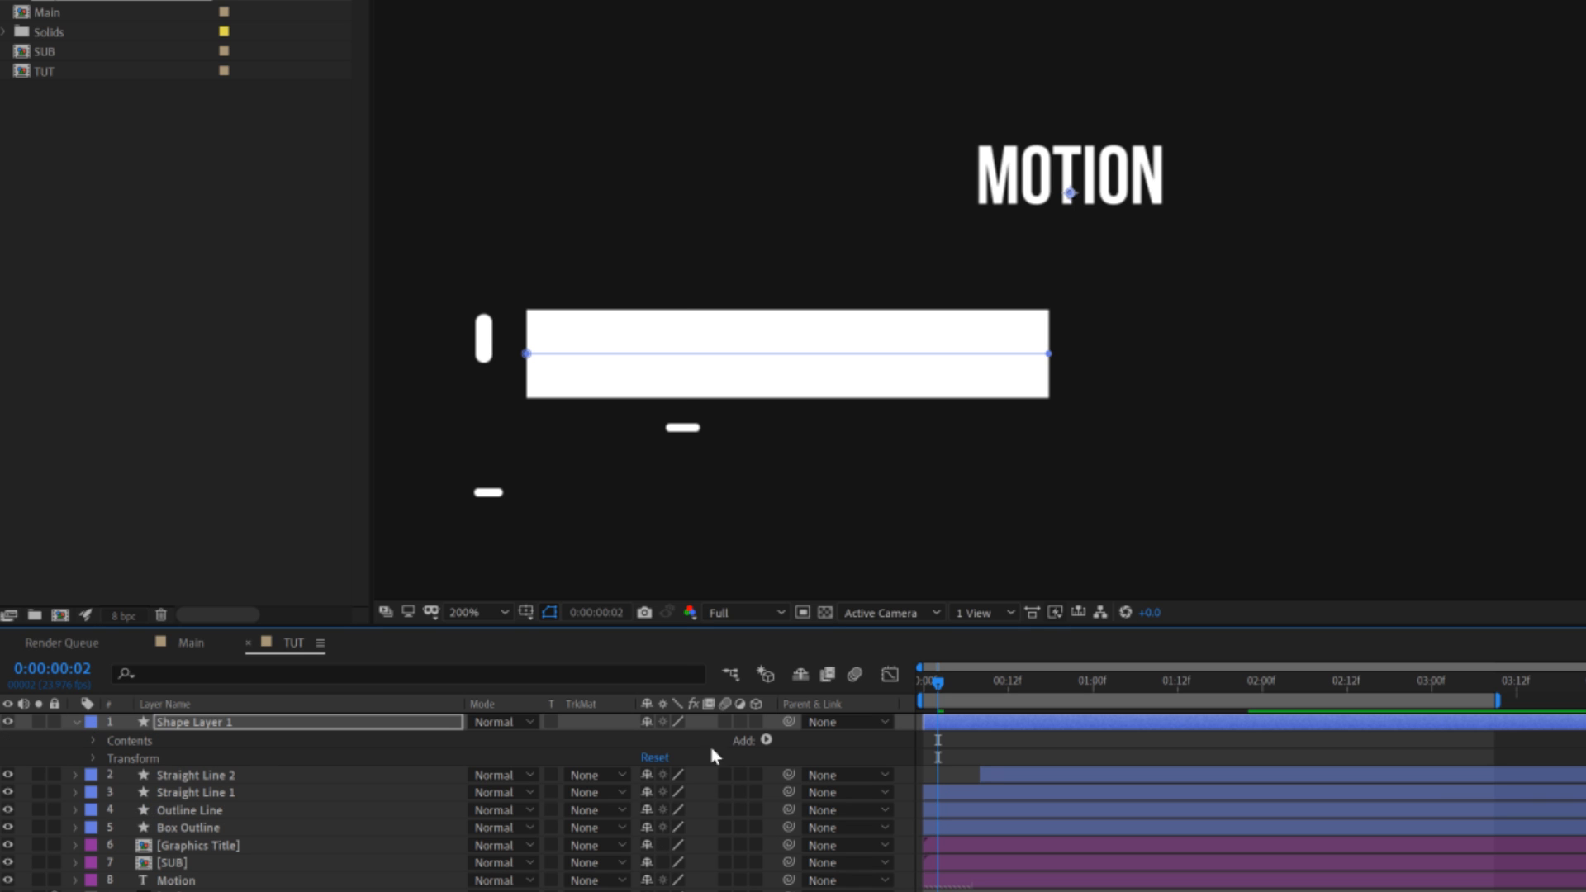
{"action": "left_click", "coordinate": [766, 740]}
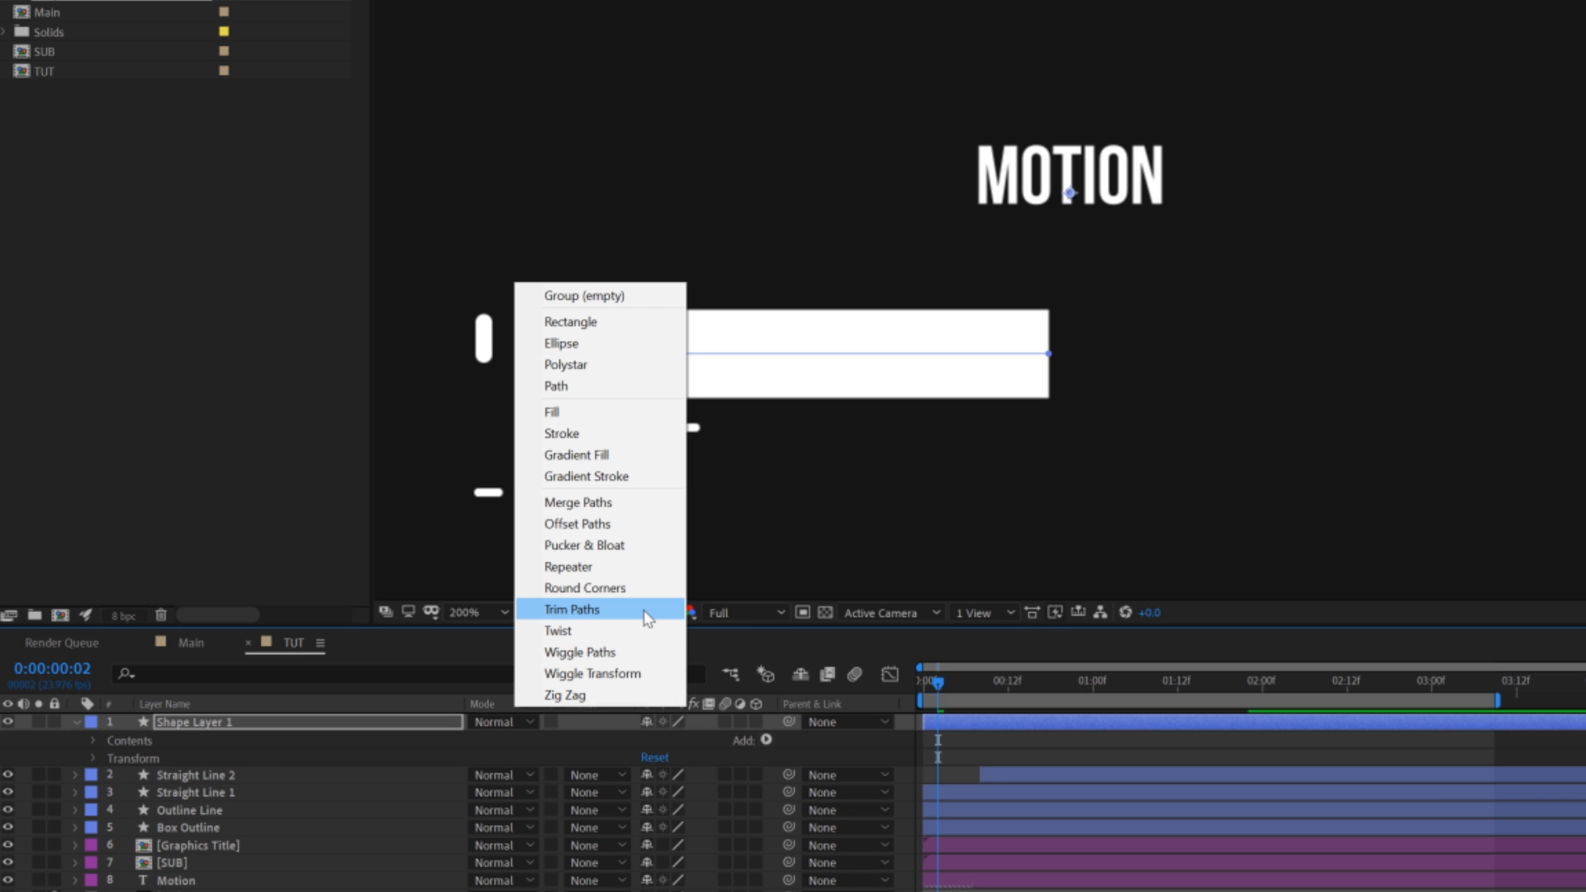
{"action": "left_click", "coordinate": [572, 610]}
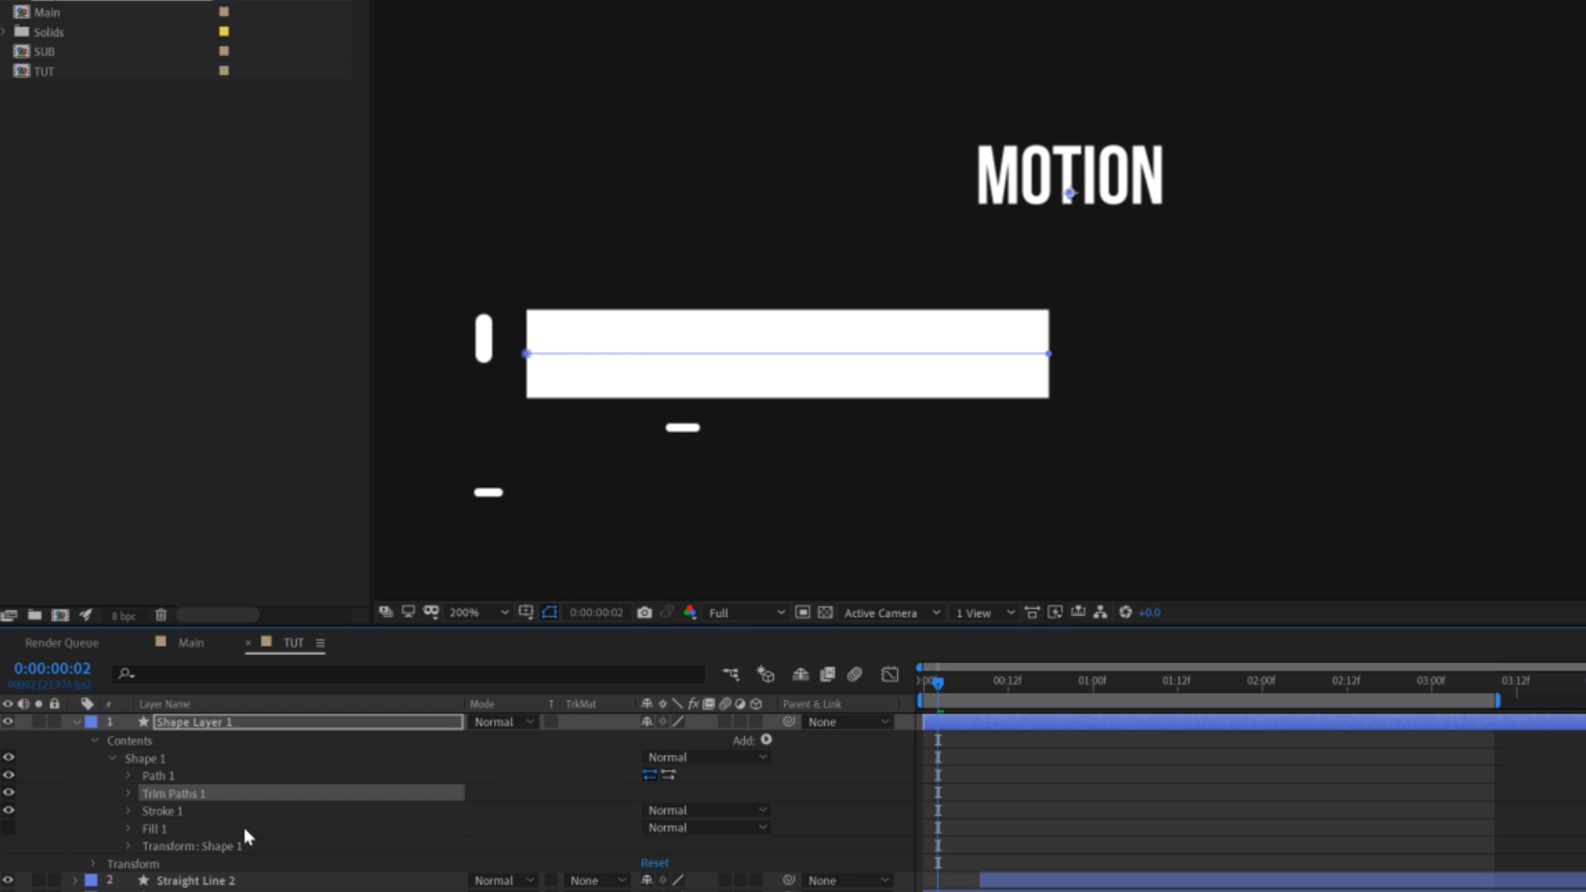
{"action": "left_click", "coordinate": [128, 794]}
{"action": "left_click_drag", "start_coordinate": [937, 686], "coordinate": [909, 687]}
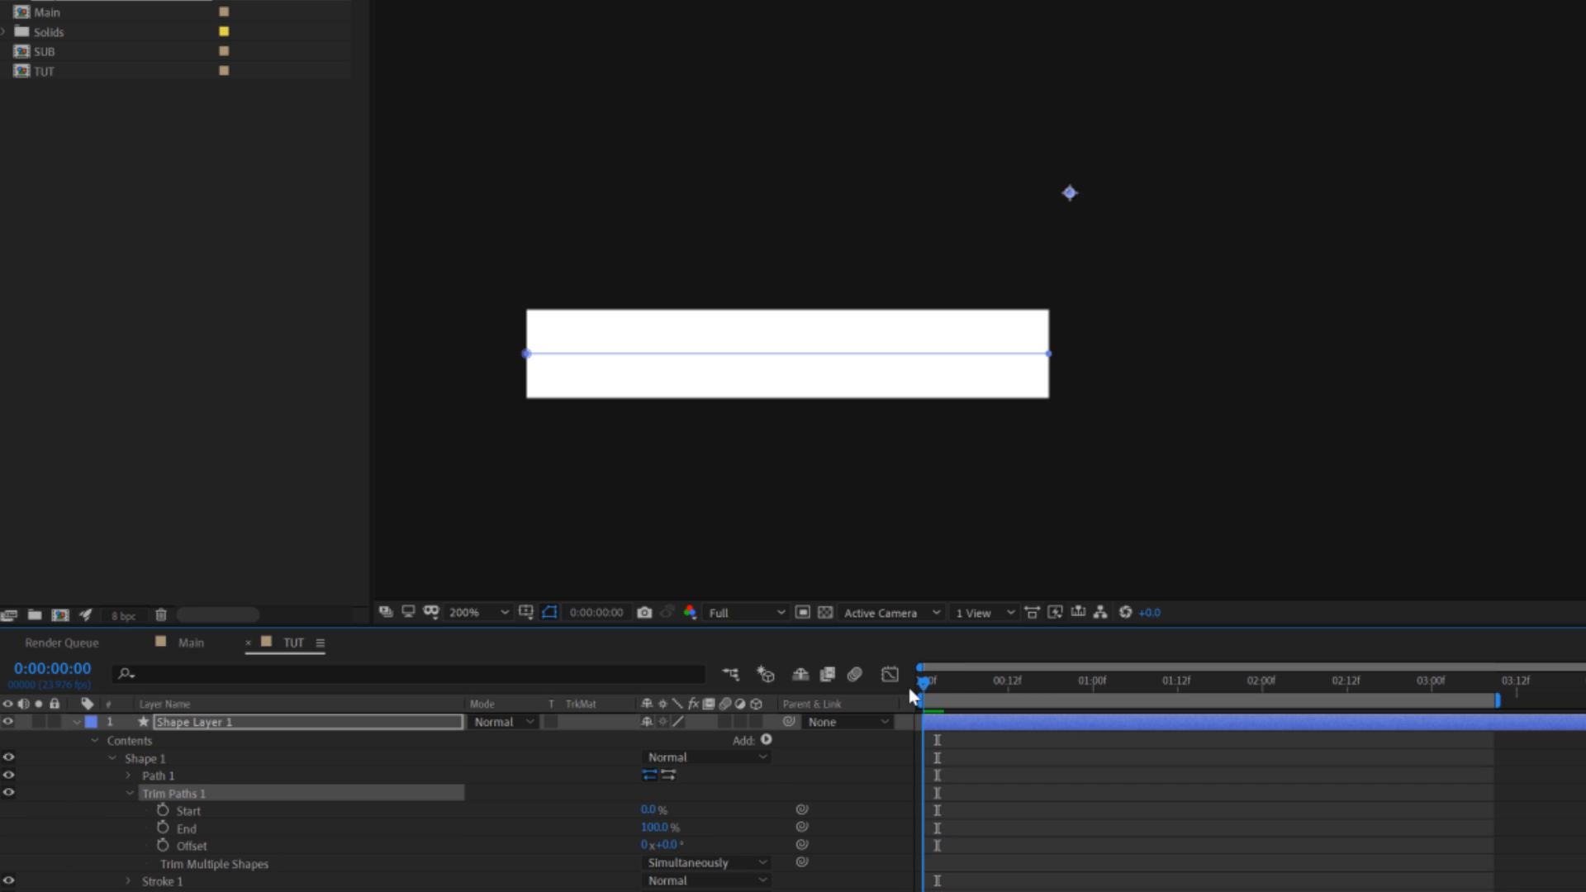
{"action": "left_click_drag", "start_coordinate": [657, 827], "coordinate": [442, 824]}
Keyframe the bar's Trim Paths Start and End from 0% at 0:00:01:07, raise both, and offset the End keyframes later.
{"action": "left_click", "coordinate": [171, 811], "text": "shift"}
{"action": "left_click_drag", "start_coordinate": [925, 682], "coordinate": [1143, 678]}
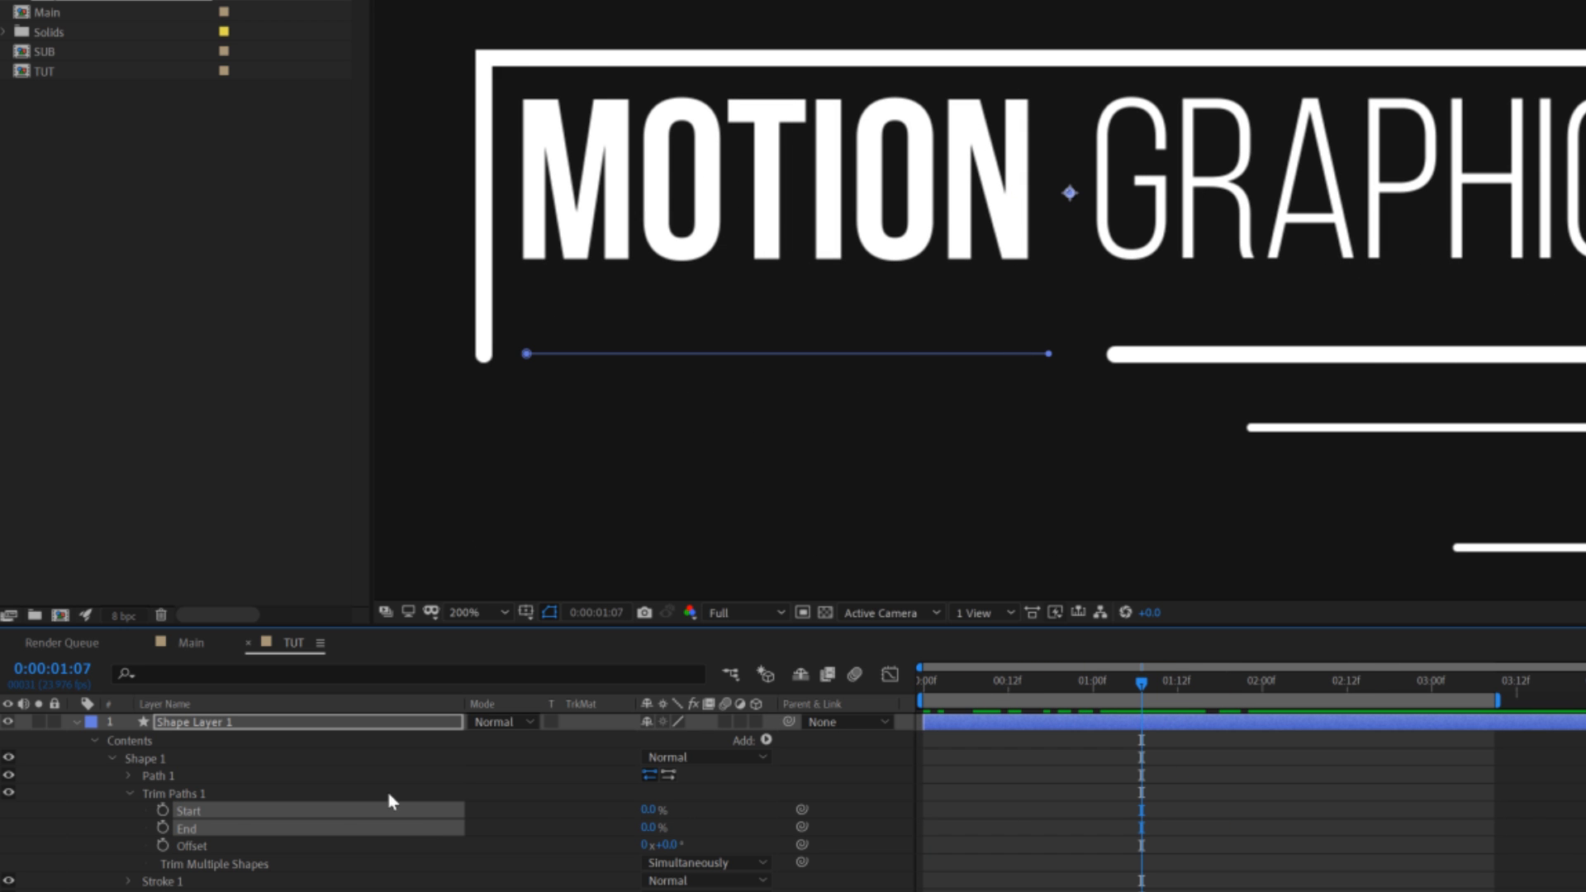
{"action": "left_click_drag", "start_coordinate": [1142, 828], "coordinate": [1171, 829]}
{"action": "left_click_drag", "start_coordinate": [1161, 697], "coordinate": [1240, 695]}
{"action": "left_click_drag", "start_coordinate": [658, 810], "coordinate": [789, 827]}
{"action": "left_click_drag", "start_coordinate": [1239, 827], "coordinate": [1255, 828]}
{"action": "left_click_drag", "start_coordinate": [1214, 676], "coordinate": [1159, 681]}
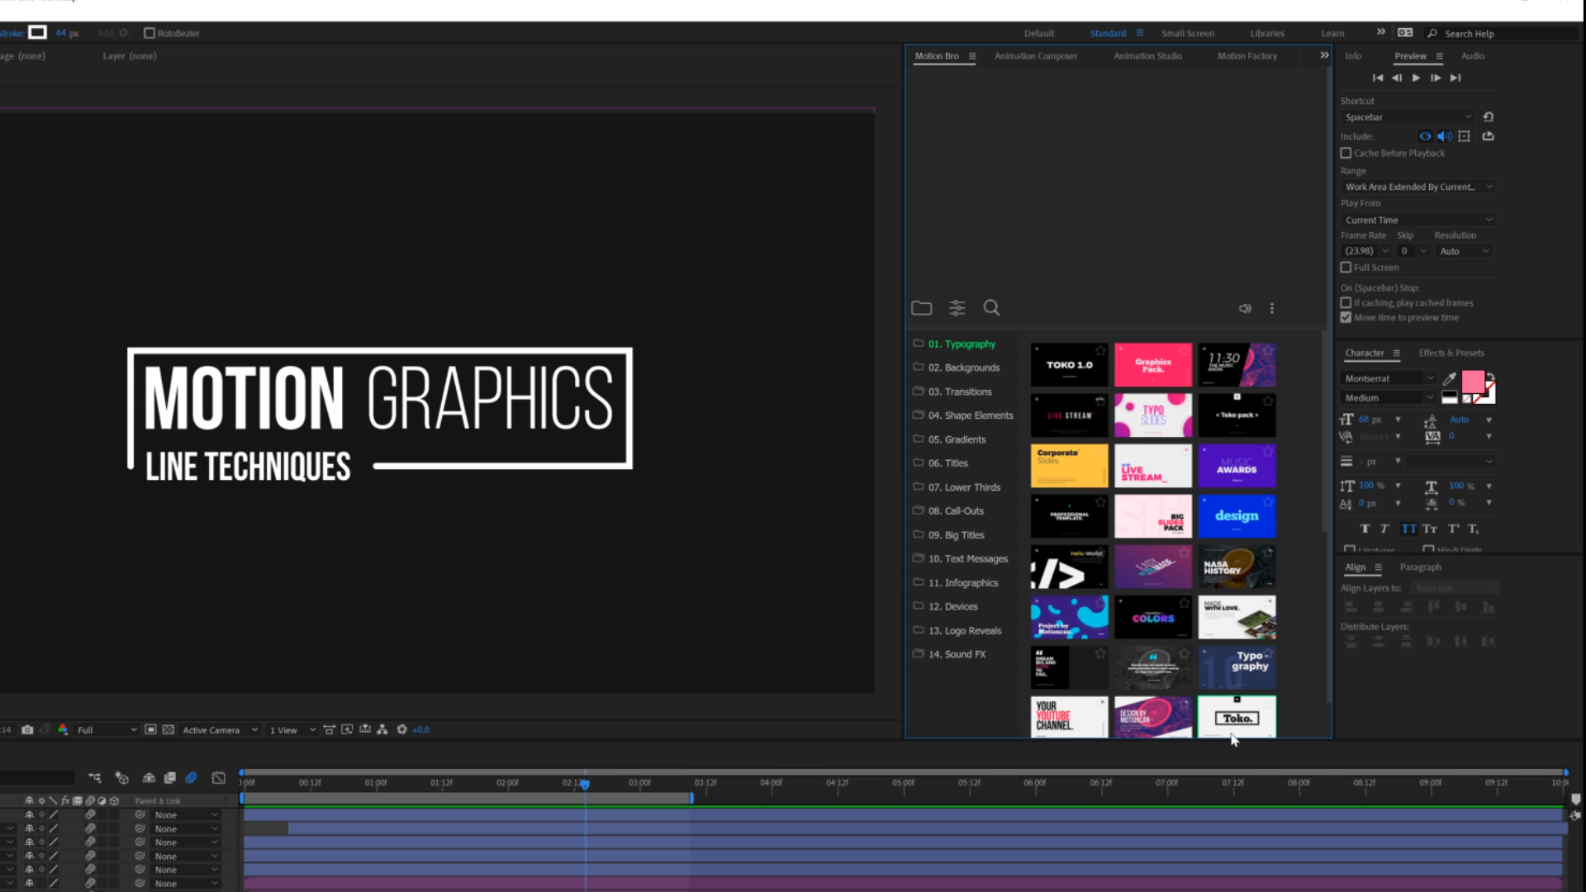
Add the Shape_Line_75 element from Motion Bro's Shape Elements, Shapes Lines collection to the composition.
{"action": "left_click", "coordinate": [967, 368]}
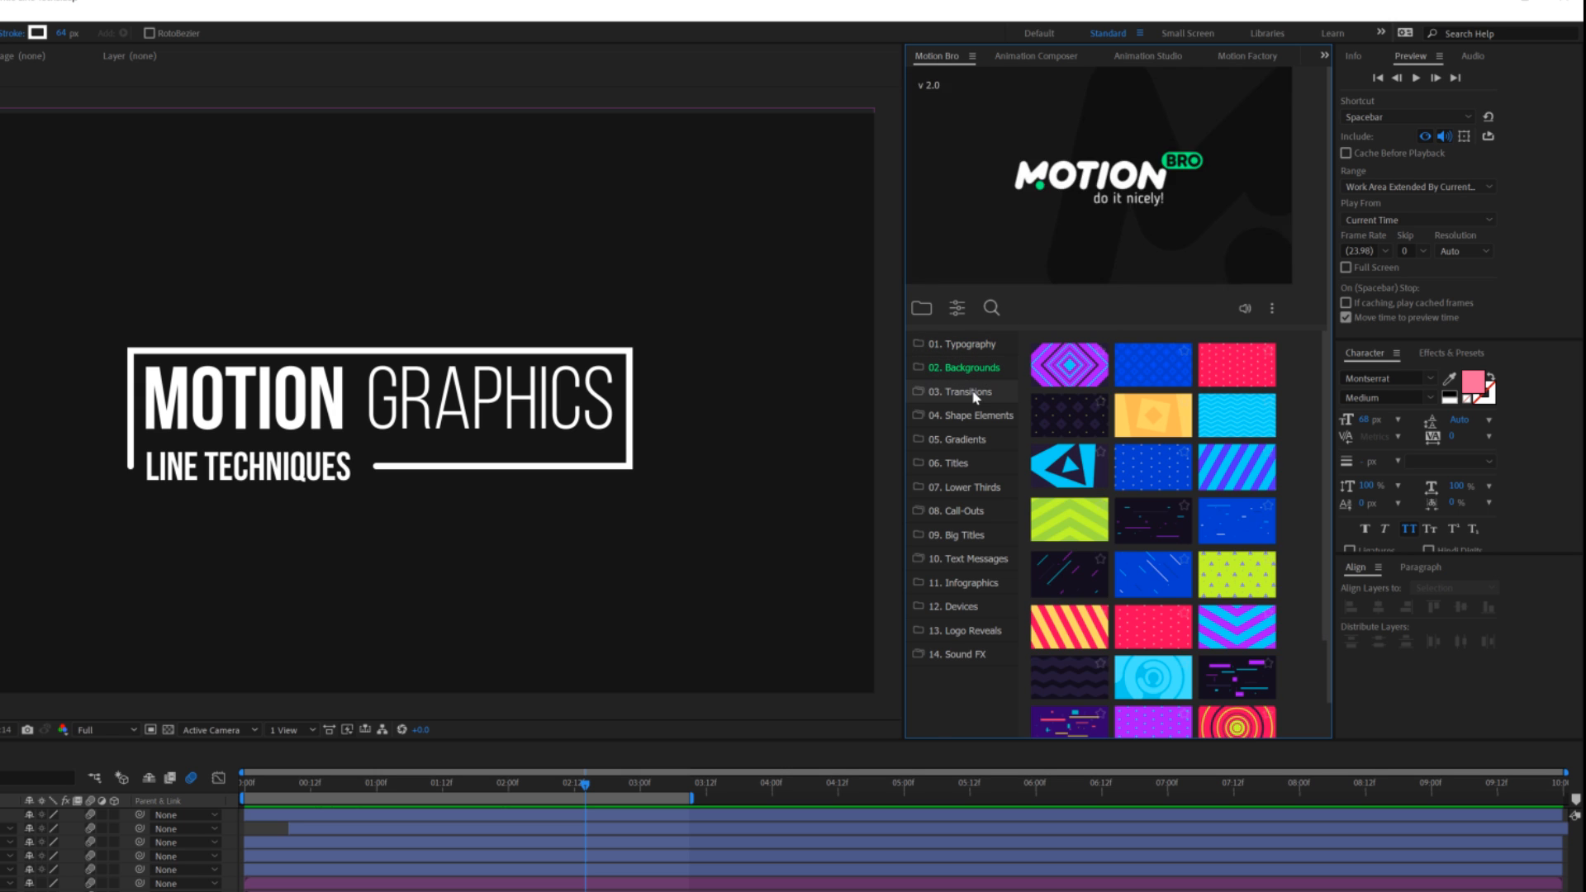
{"action": "left_click", "coordinate": [973, 394]}
{"action": "left_click", "coordinate": [971, 523]}
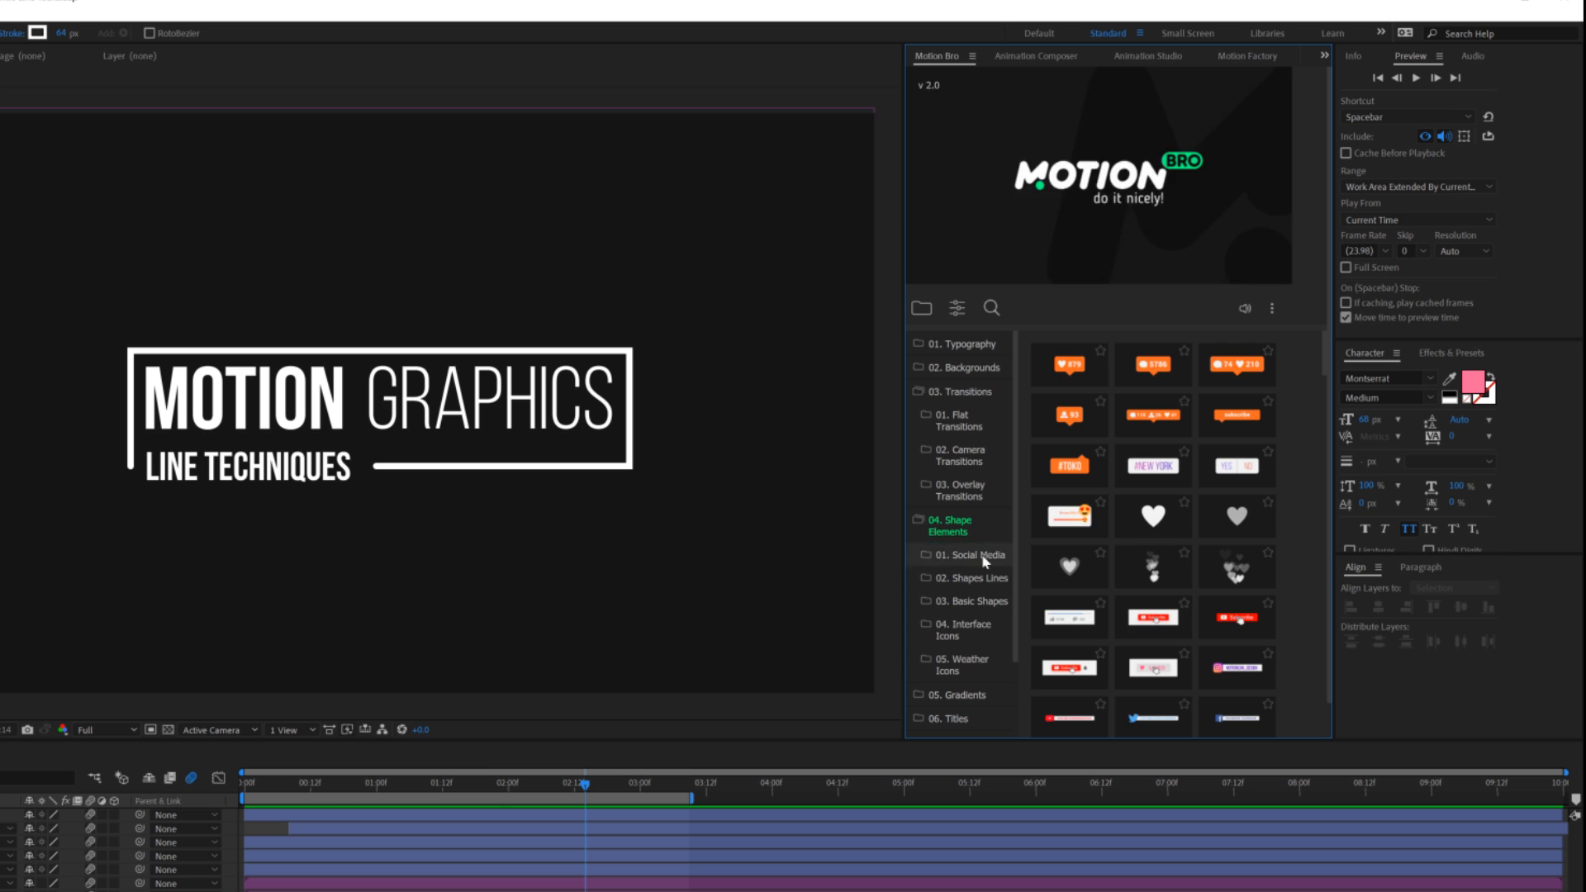
{"action": "left_click", "coordinate": [979, 577]}
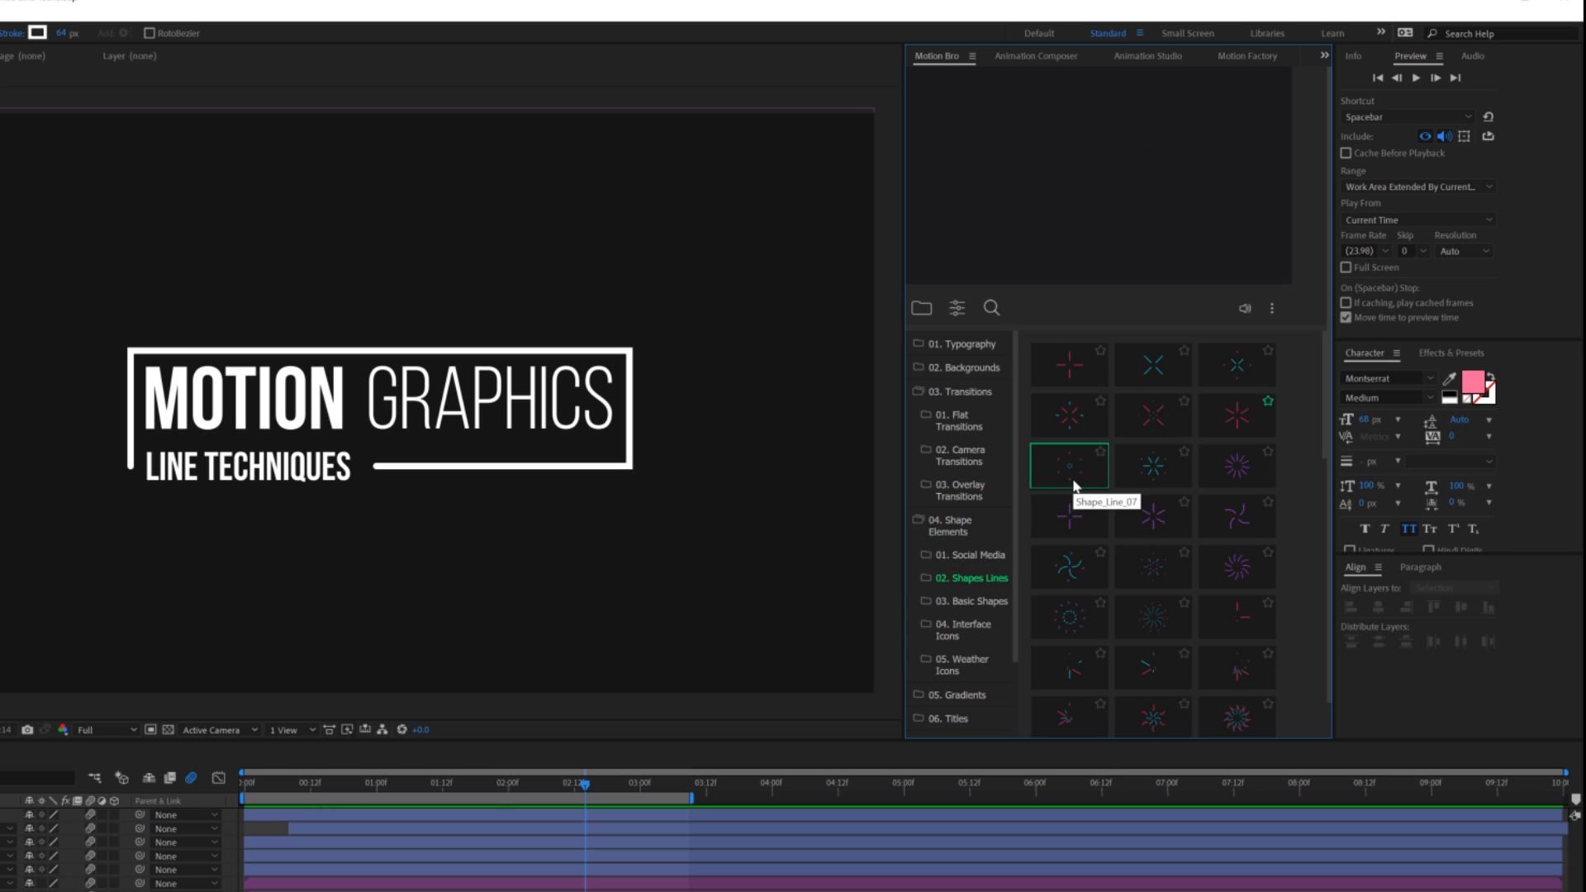
{"action": "scroll", "coordinate": [1070, 464], "scroll_direction": "down", "scroll_amount": 10}
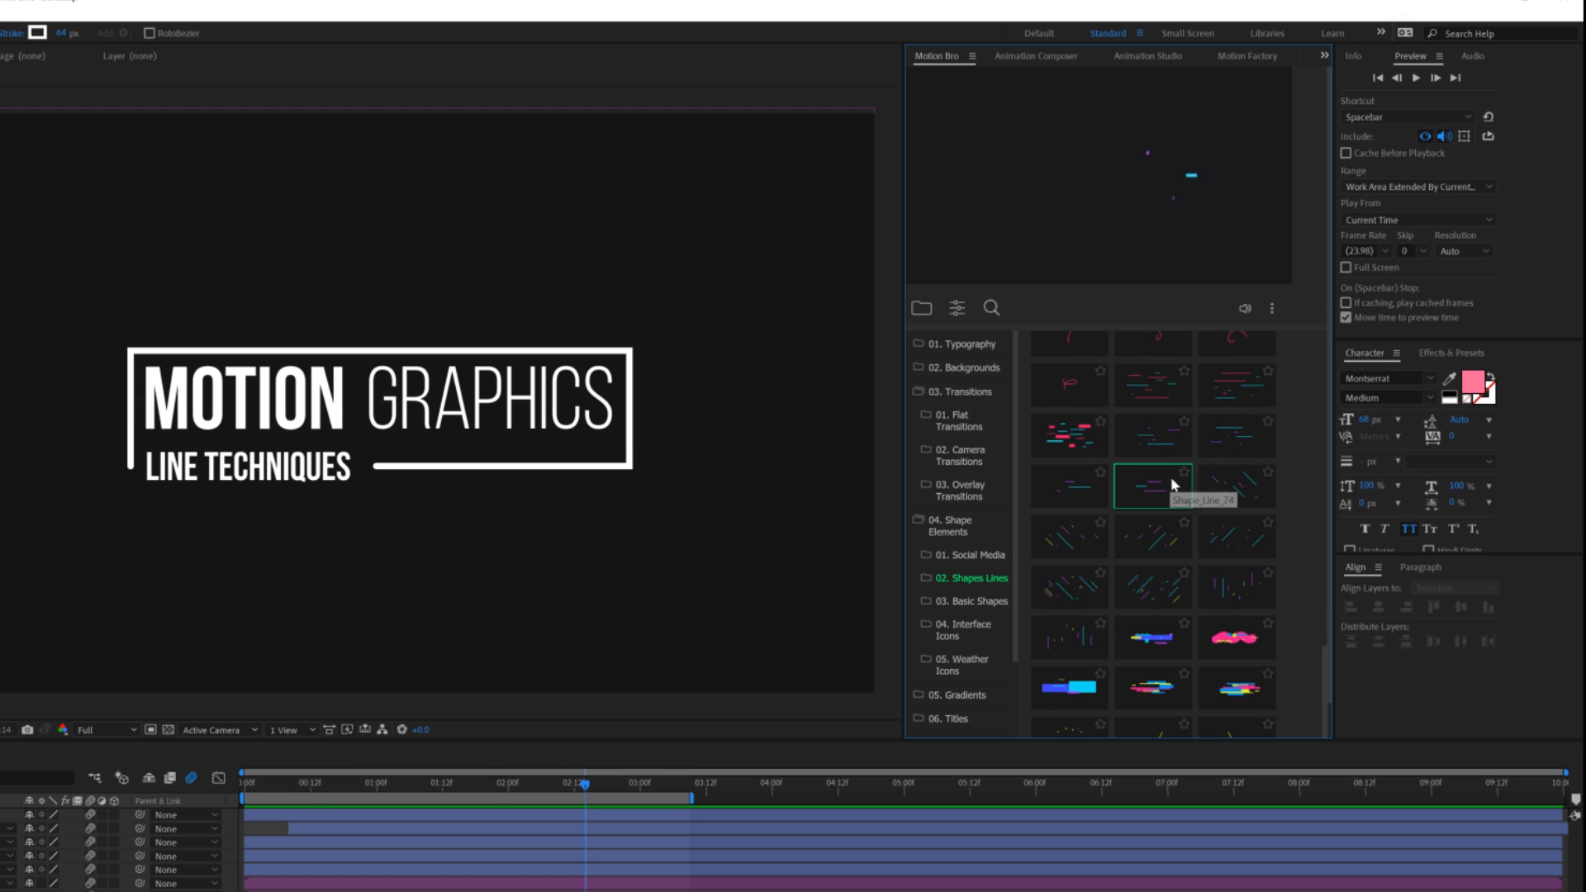
{"action": "left_click", "coordinate": [1238, 486]}
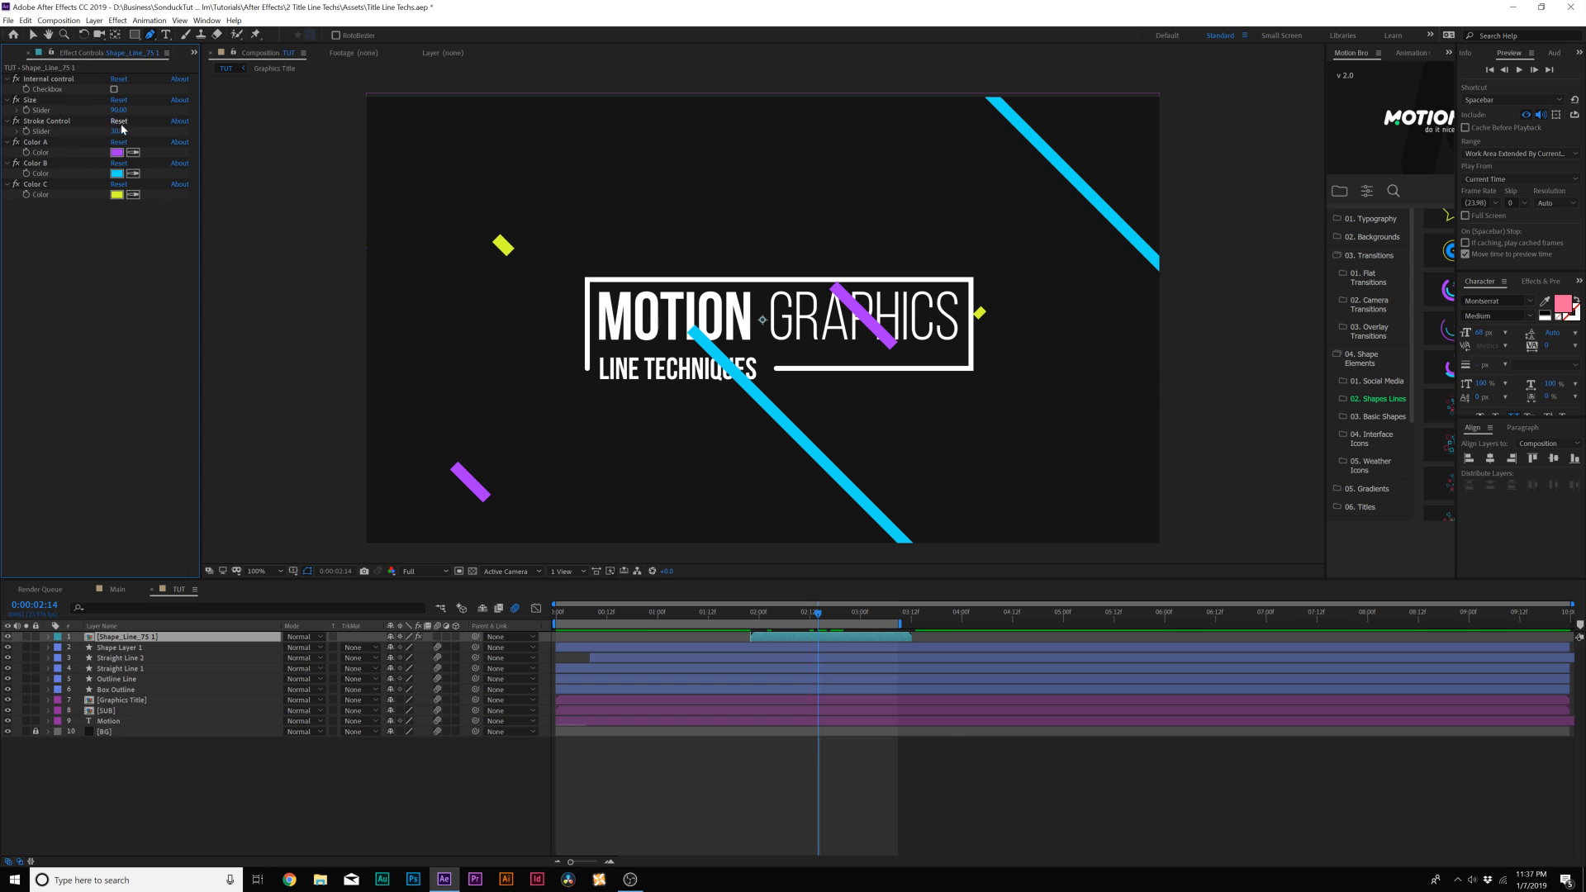
Set Color A, Color B and Color C of the Shape_Line_75 element to white (FFFFFF).
{"action": "left_click", "coordinate": [117, 153]}
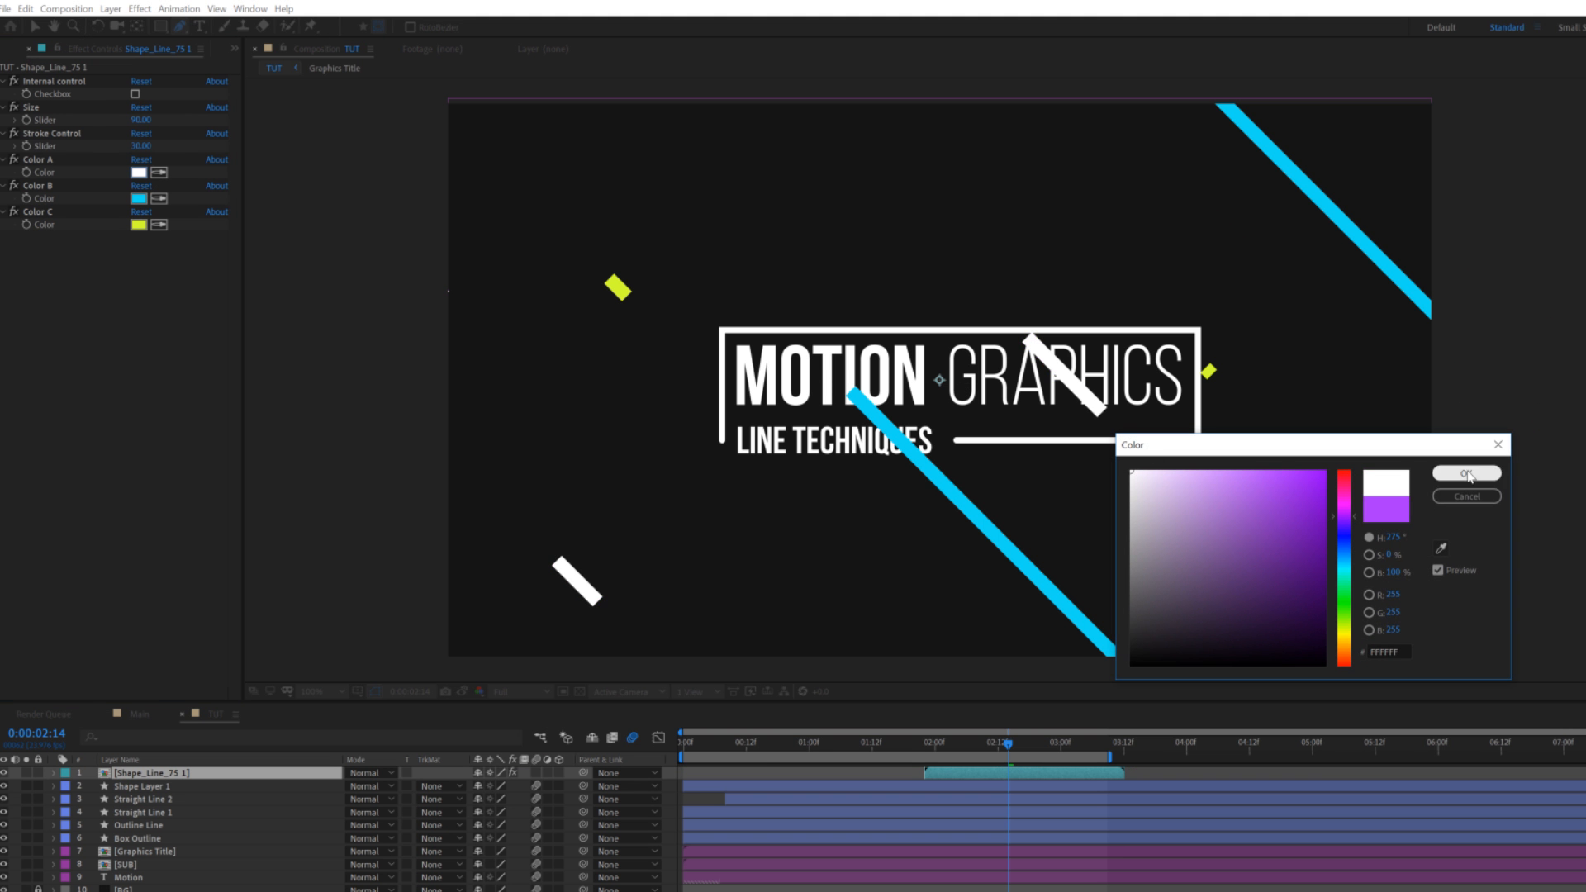
{"action": "left_click", "coordinate": [1466, 474]}
{"action": "left_click", "coordinate": [142, 171]}
{"action": "left_click", "coordinate": [158, 224]}
{"action": "left_click", "coordinate": [139, 175]}
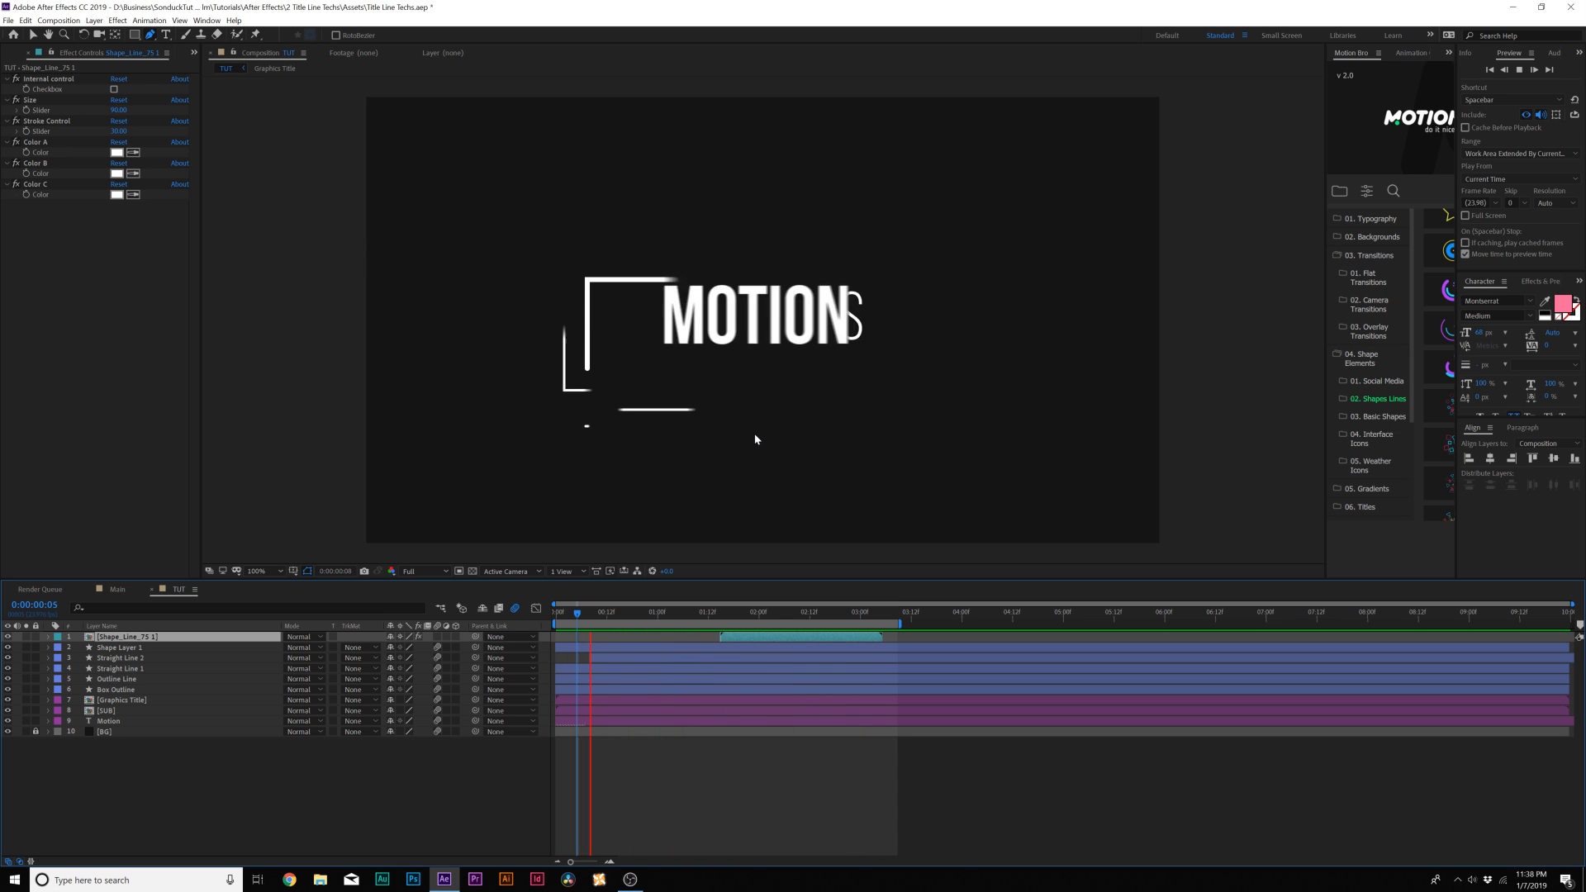
Stop the preview, widen the Motion Bro panel and bring up its Titles collection.
{"action": "key", "text": "space"}
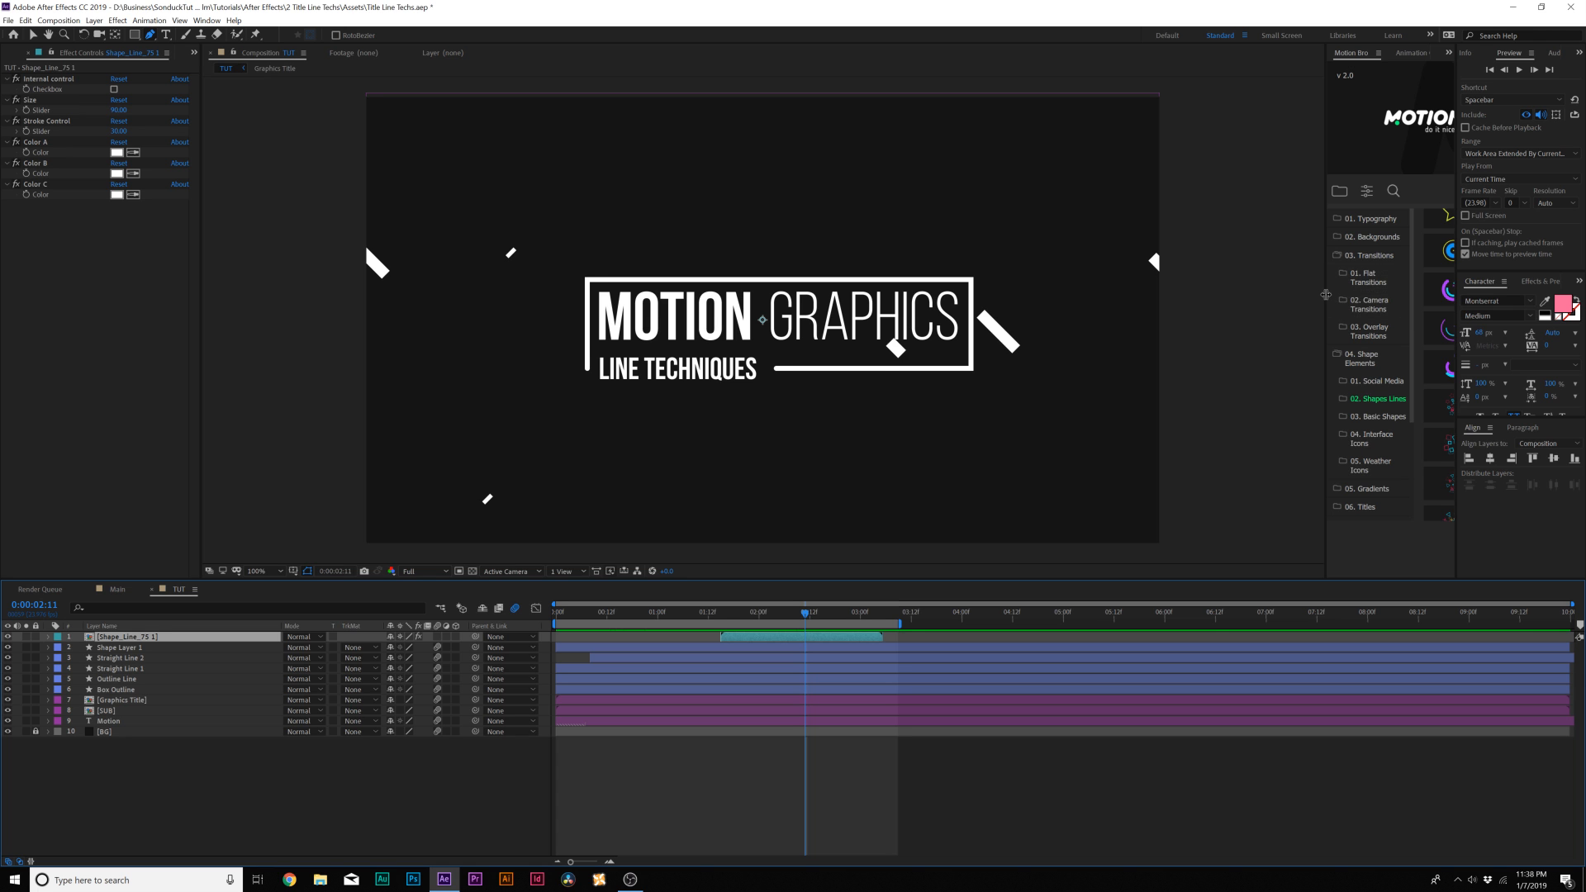
{"action": "left_click_drag", "start_coordinate": [1326, 295], "coordinate": [1163, 298]}
{"action": "left_click", "coordinate": [1195, 412]}
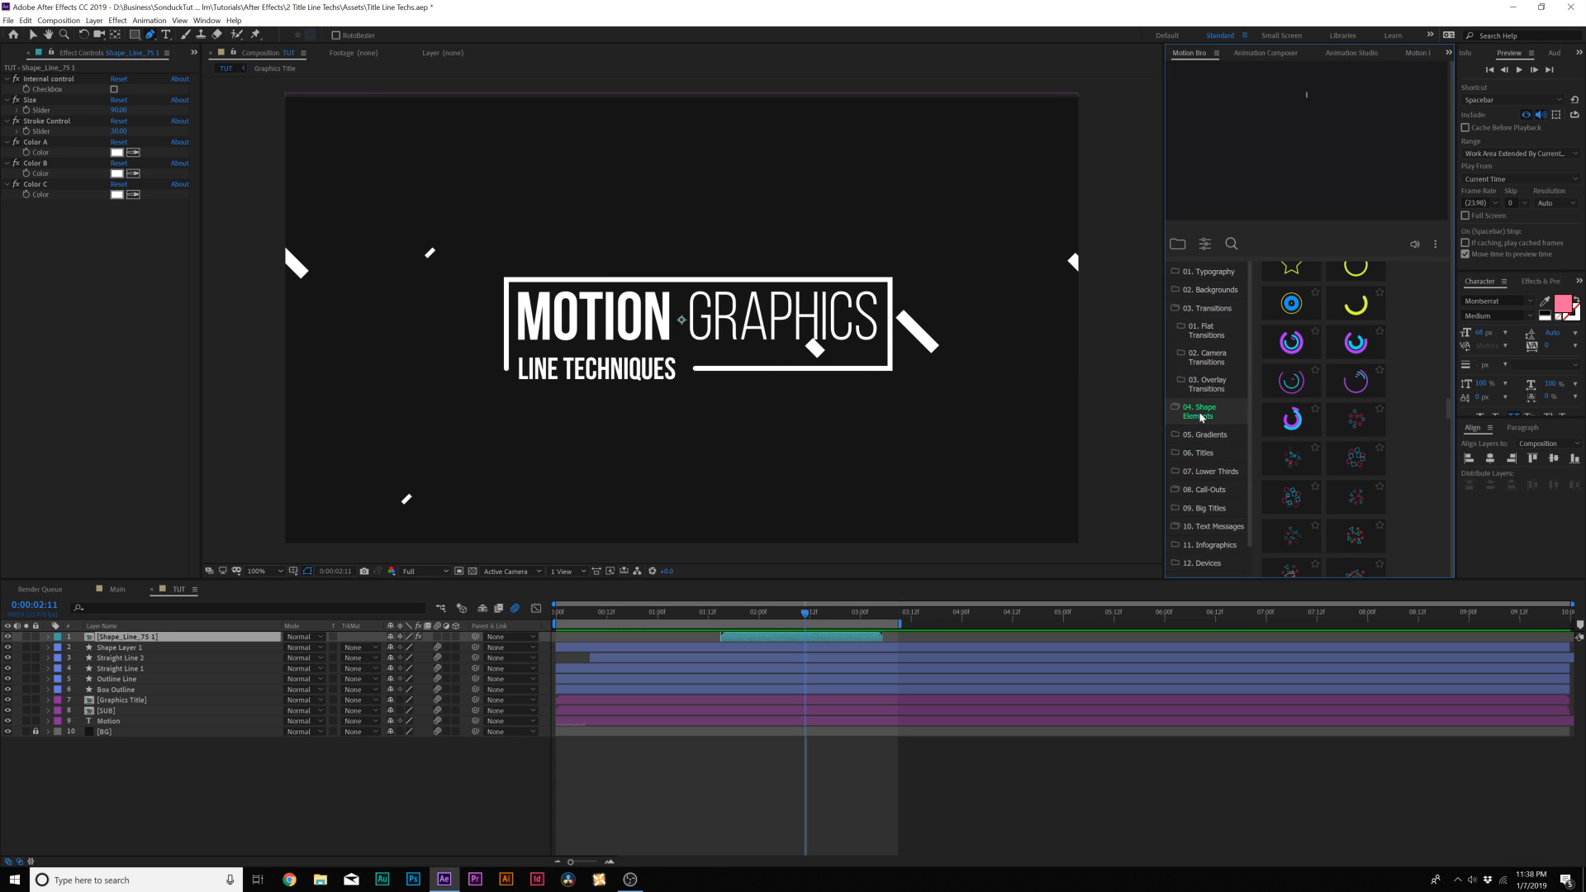
{"action": "scroll", "coordinate": [1210, 417], "scroll_direction": "down", "scroll_amount": 2}
{"action": "left_click", "coordinate": [1222, 419]}
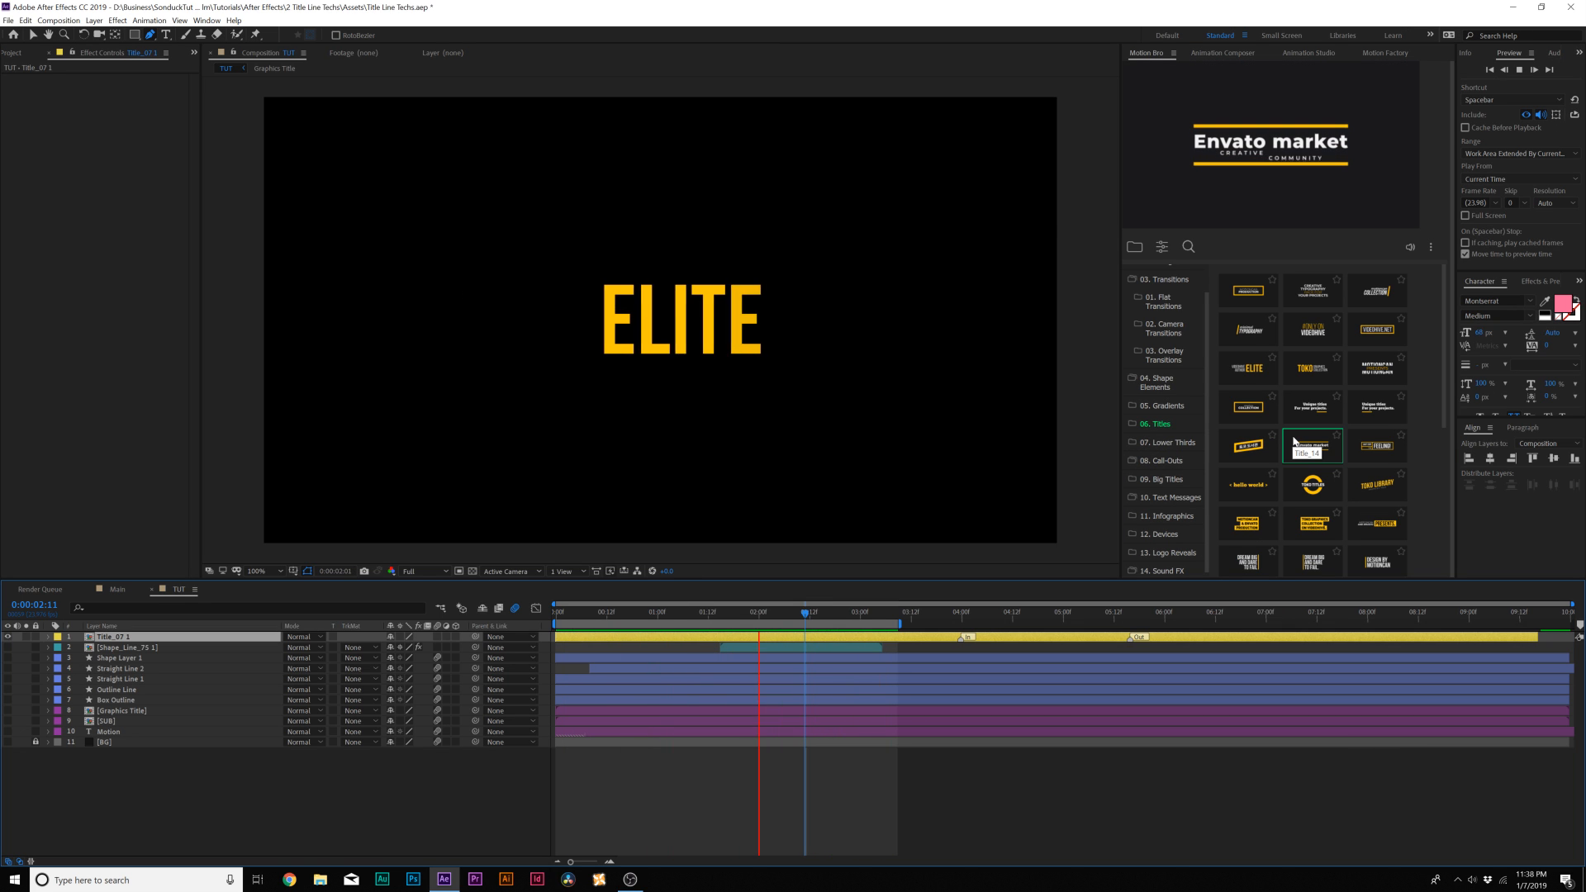
Browse Motion Bro's Lower Thirds, Infographics, Devices and Logo Reveals collections to examine the available presets.
{"action": "left_click", "coordinate": [1166, 443]}
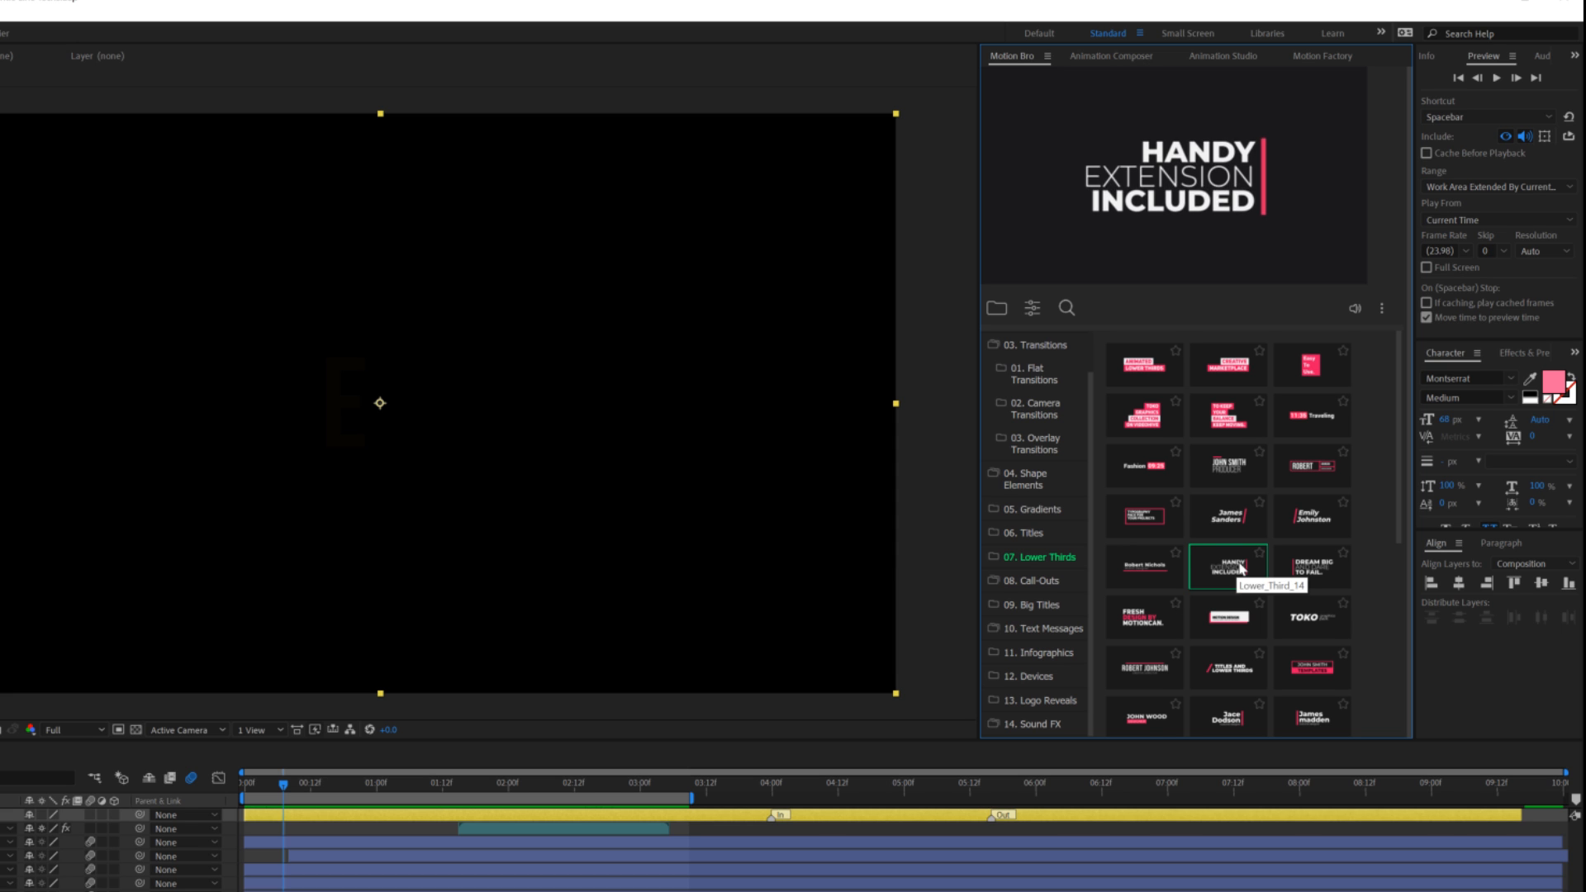
{"action": "left_click", "coordinate": [1044, 653]}
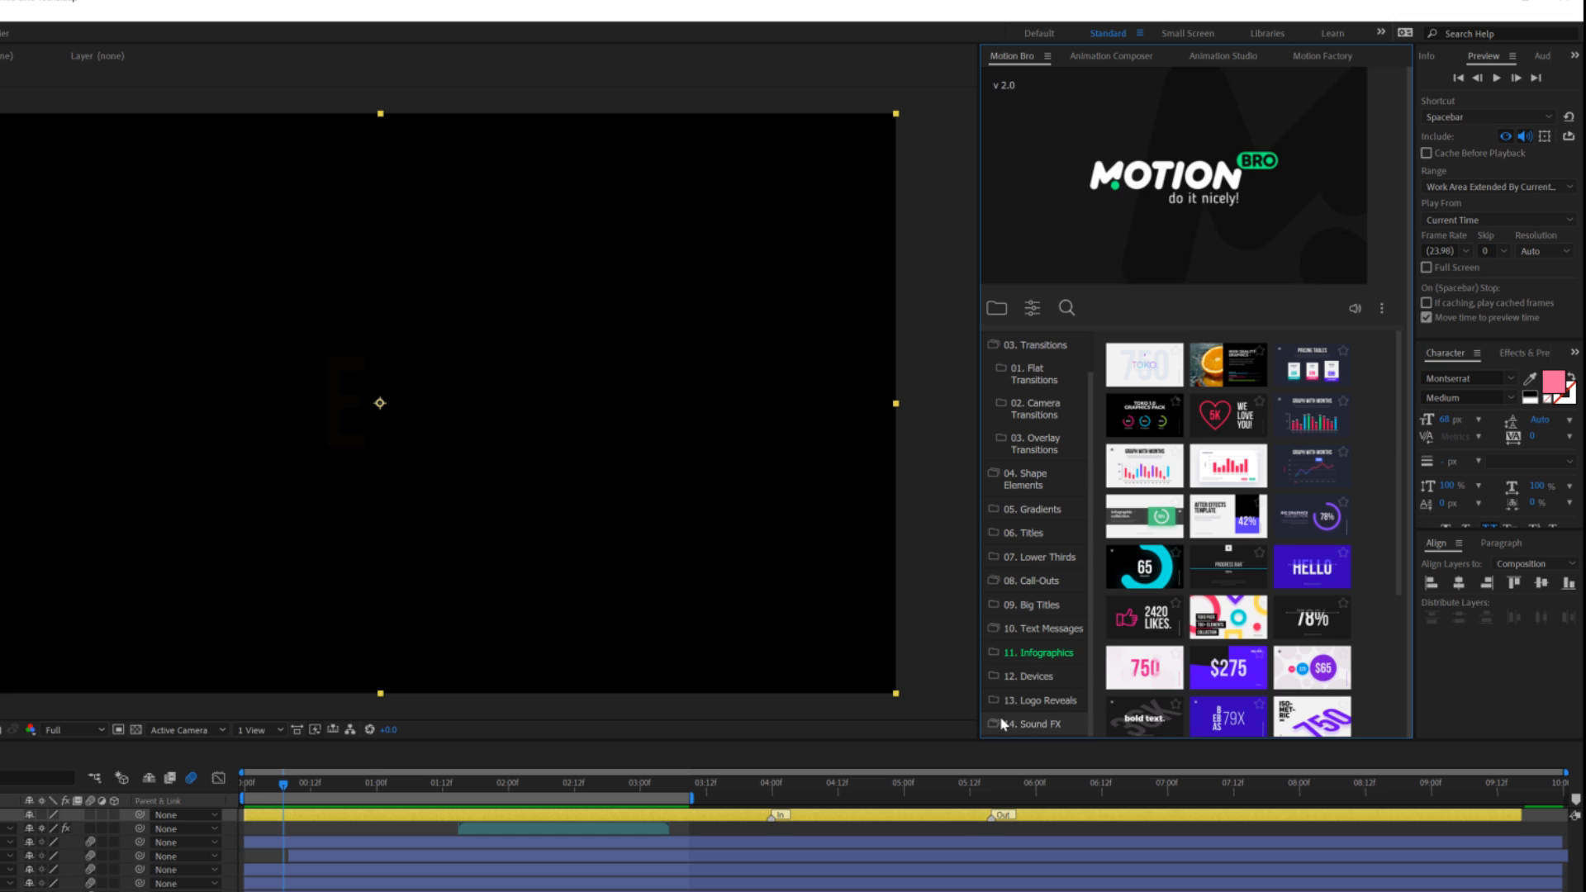
{"action": "left_click", "coordinate": [1026, 676]}
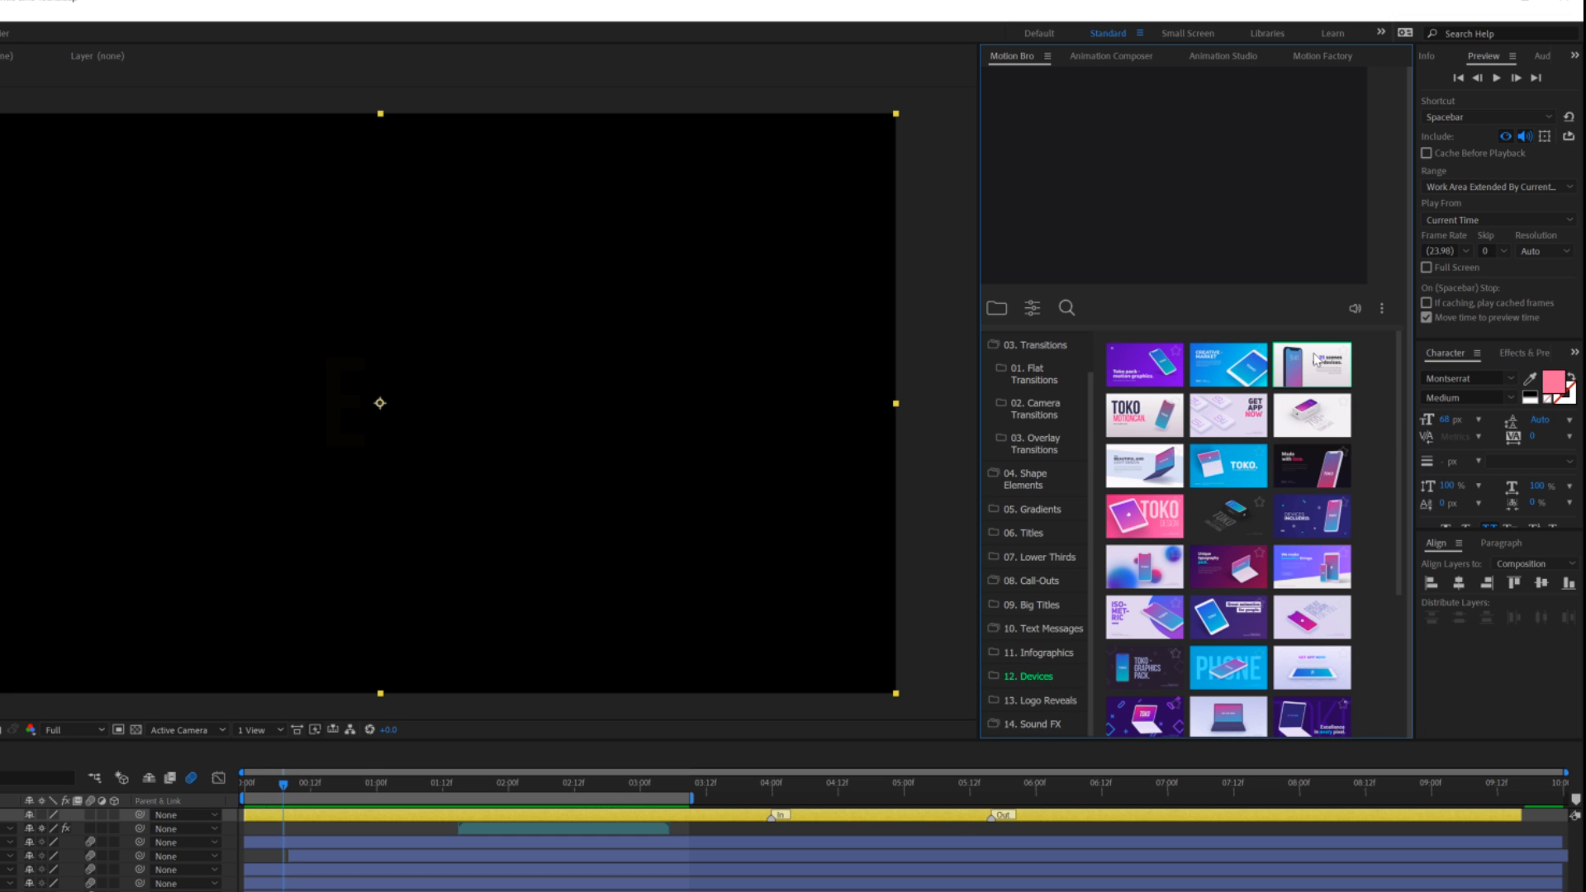
{"action": "mouse_move", "coordinate": [1314, 358]}
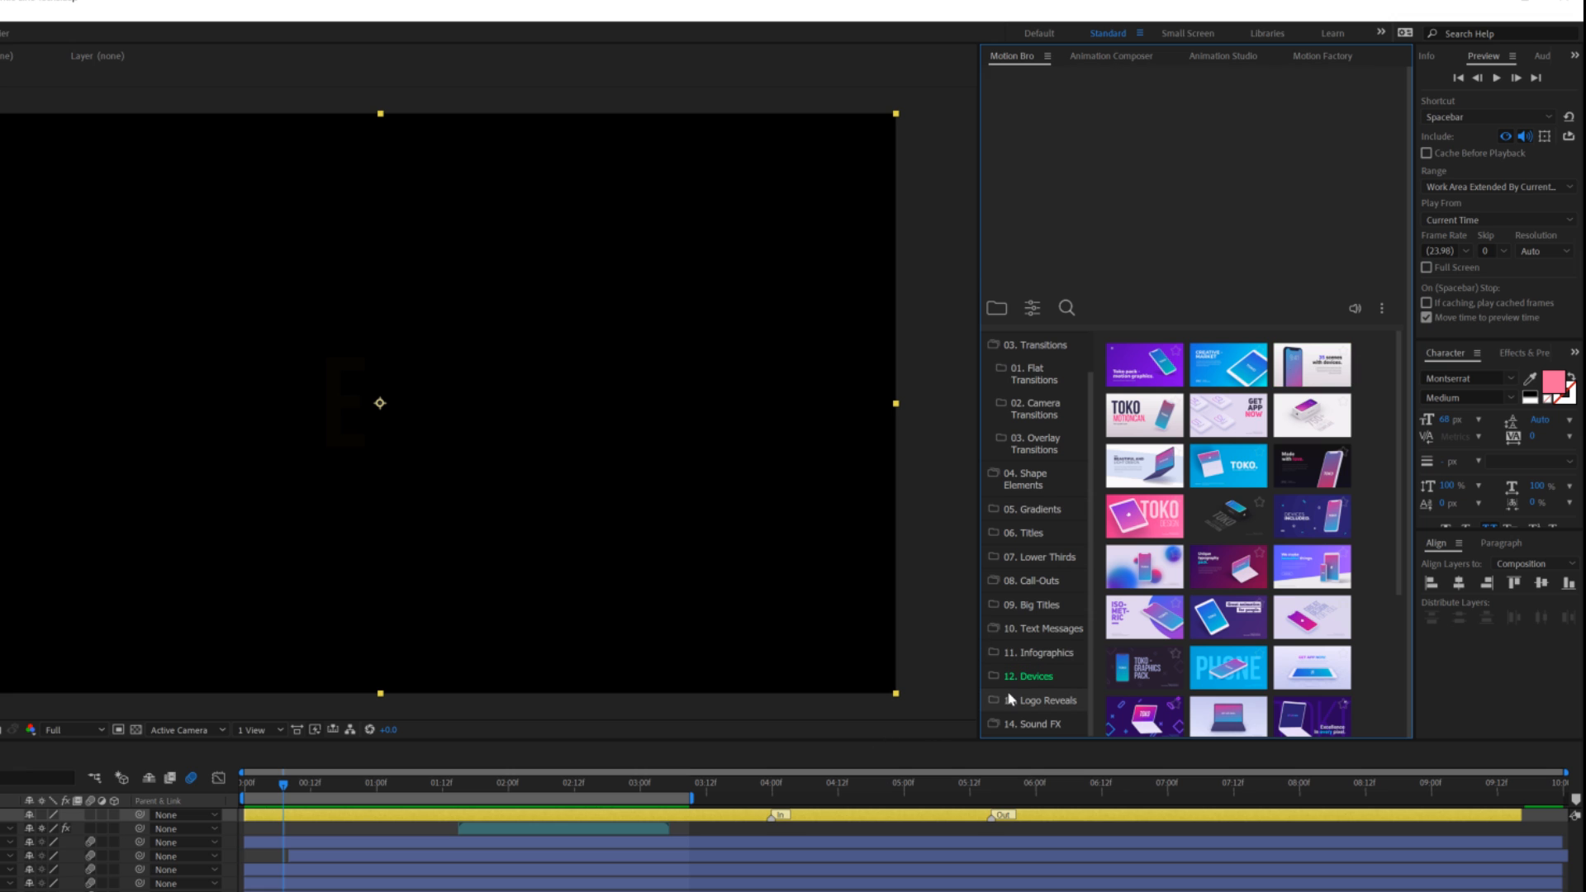
{"action": "left_click", "coordinate": [1024, 703]}
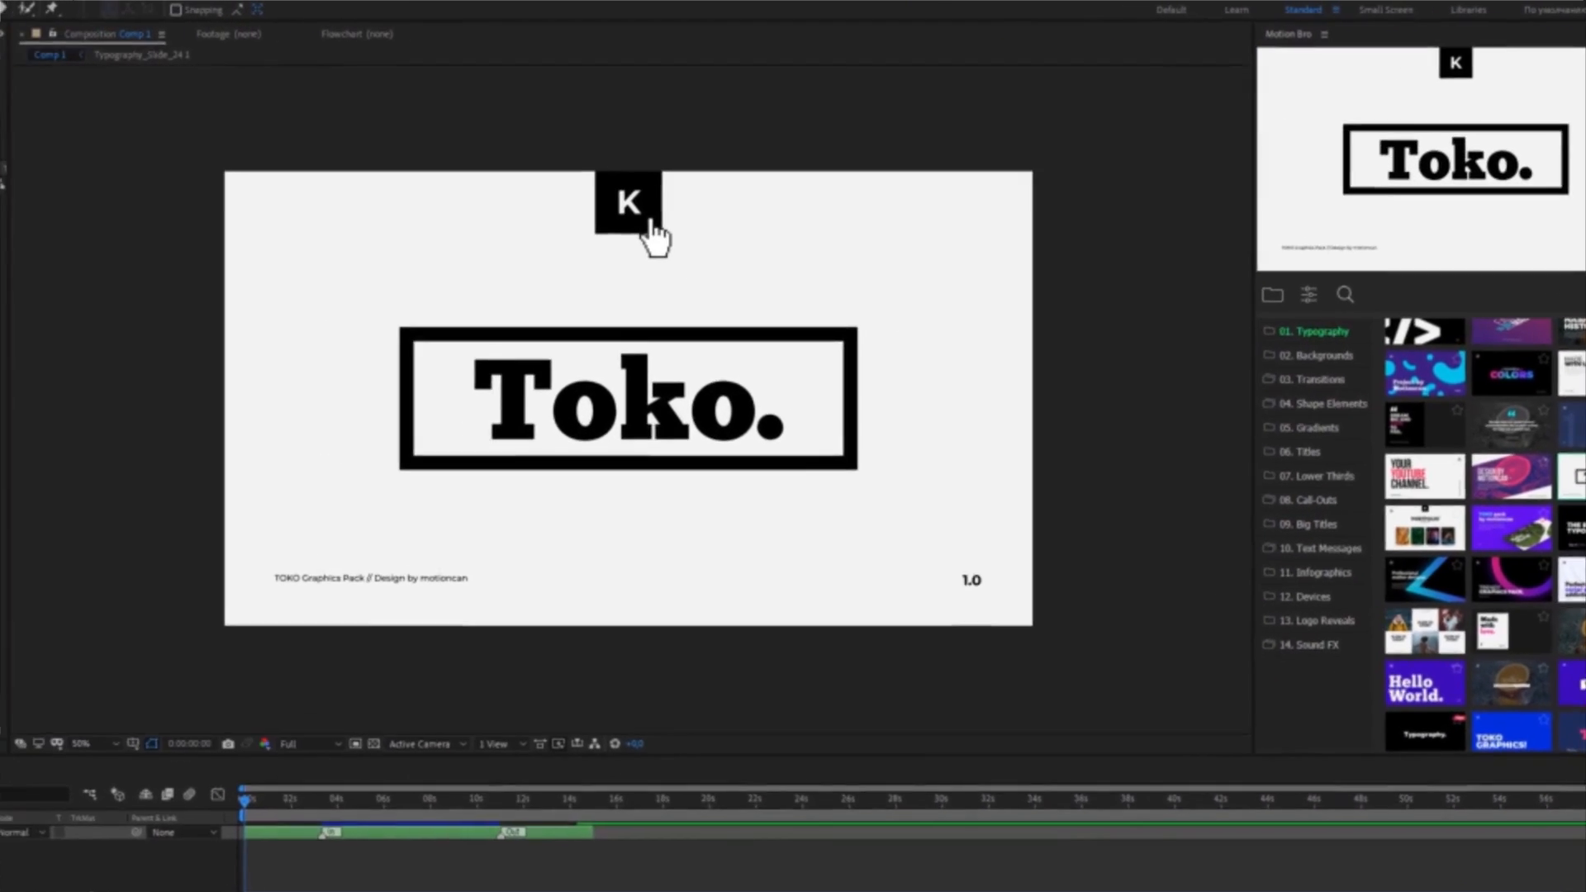
{"action": "left_click", "coordinate": [651, 222]}
{"action": "left_click", "coordinate": [634, 397]}
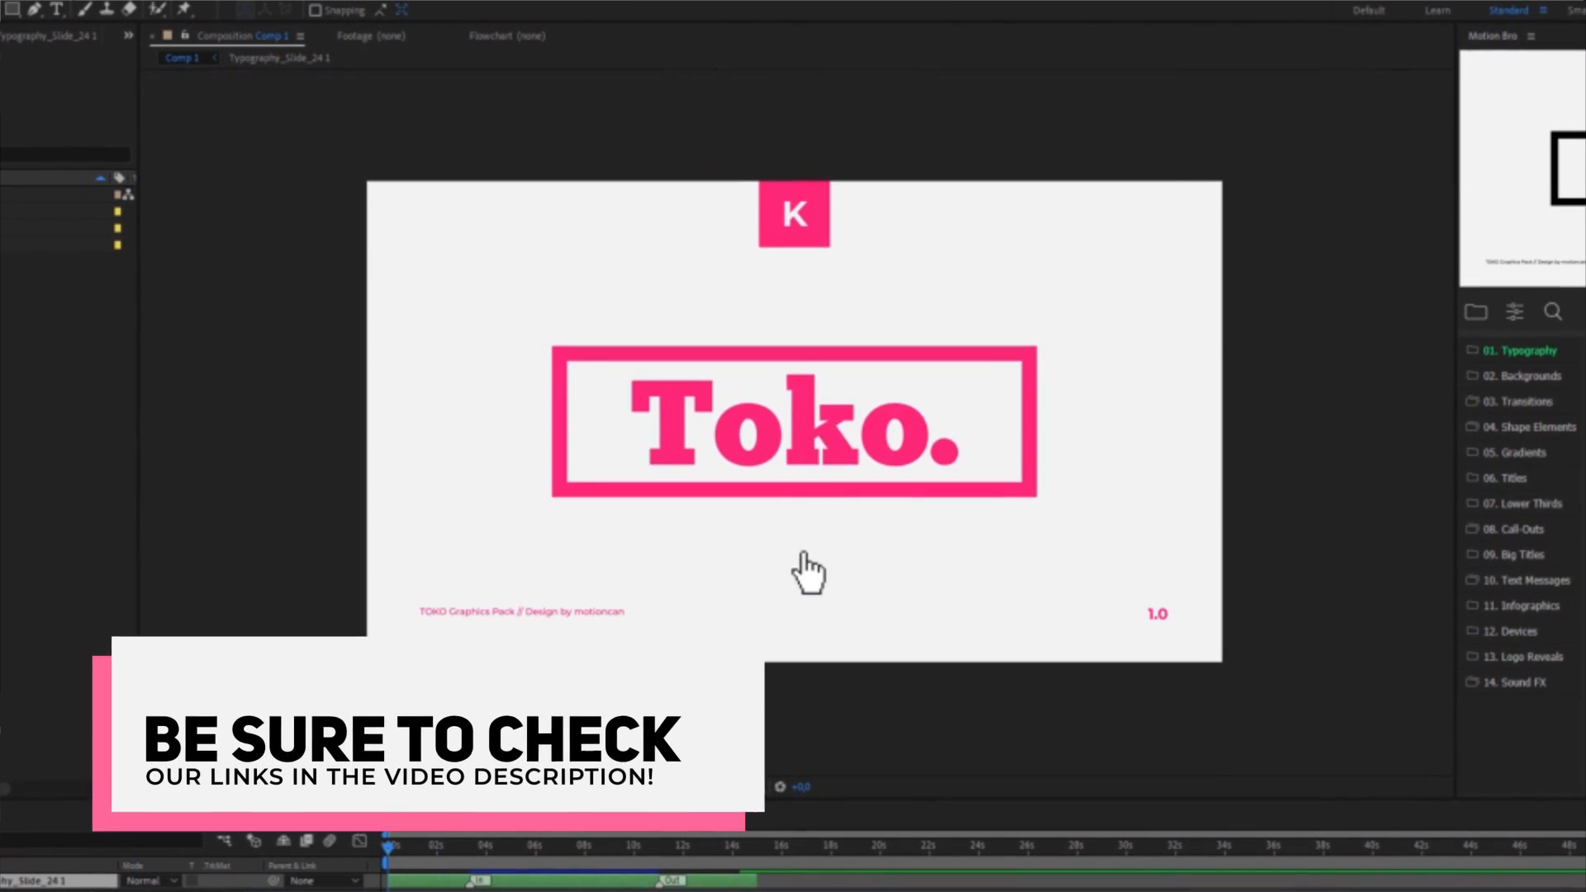
{"action": "left_click", "coordinate": [809, 570]}
{"action": "left_click", "coordinate": [802, 427]}
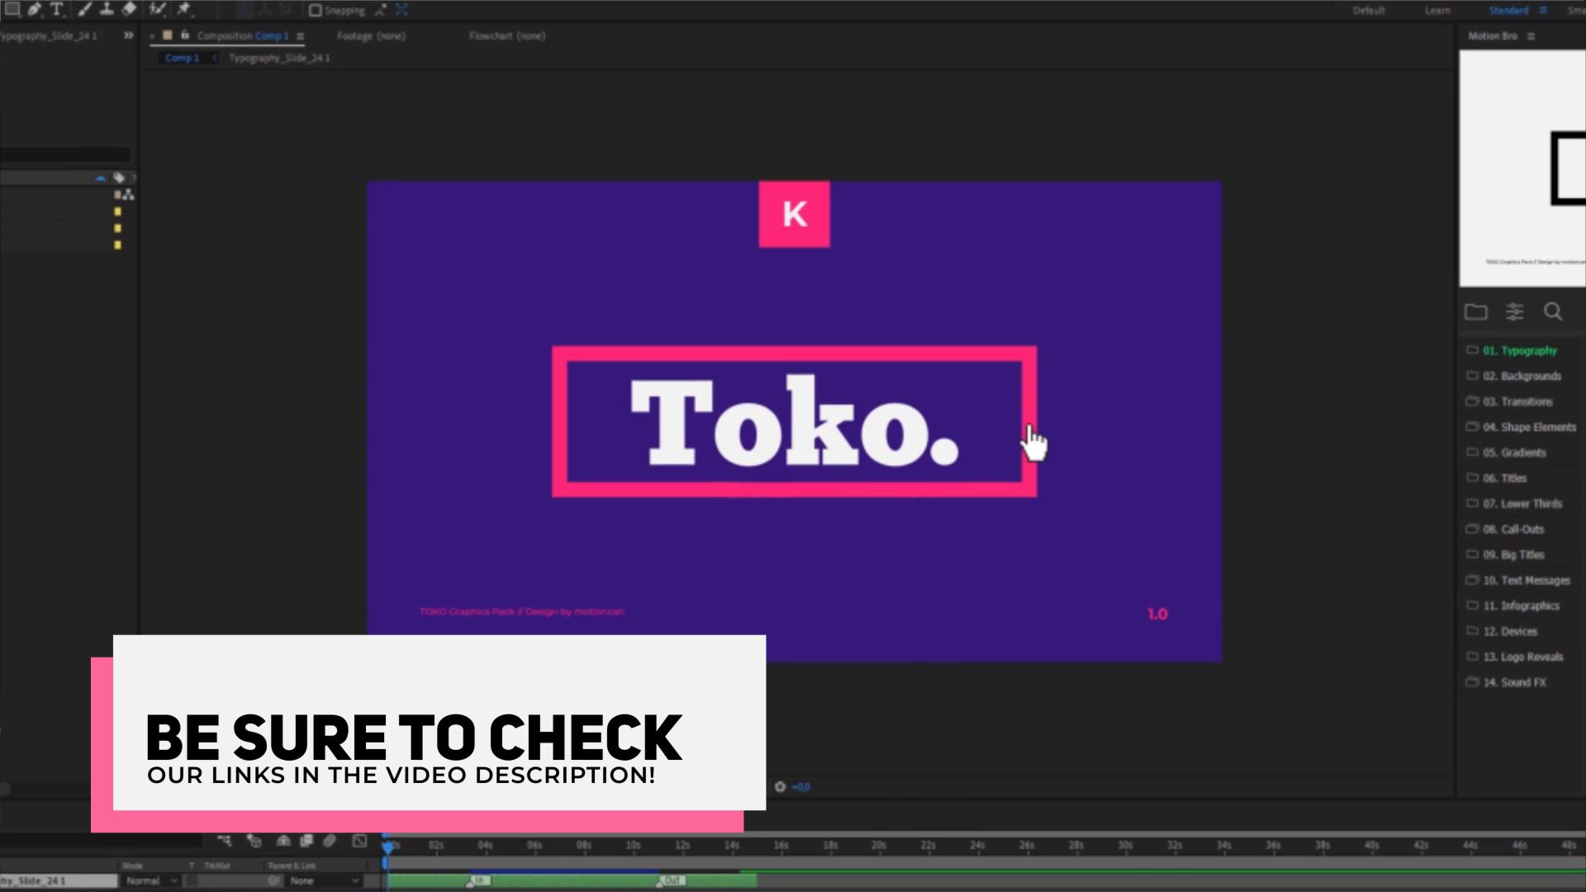
{"action": "left_click_drag", "start_coordinate": [1029, 428], "coordinate": [1055, 428]}
{"action": "left_click", "coordinate": [815, 427]}
{"action": "type", "text": "Env"}
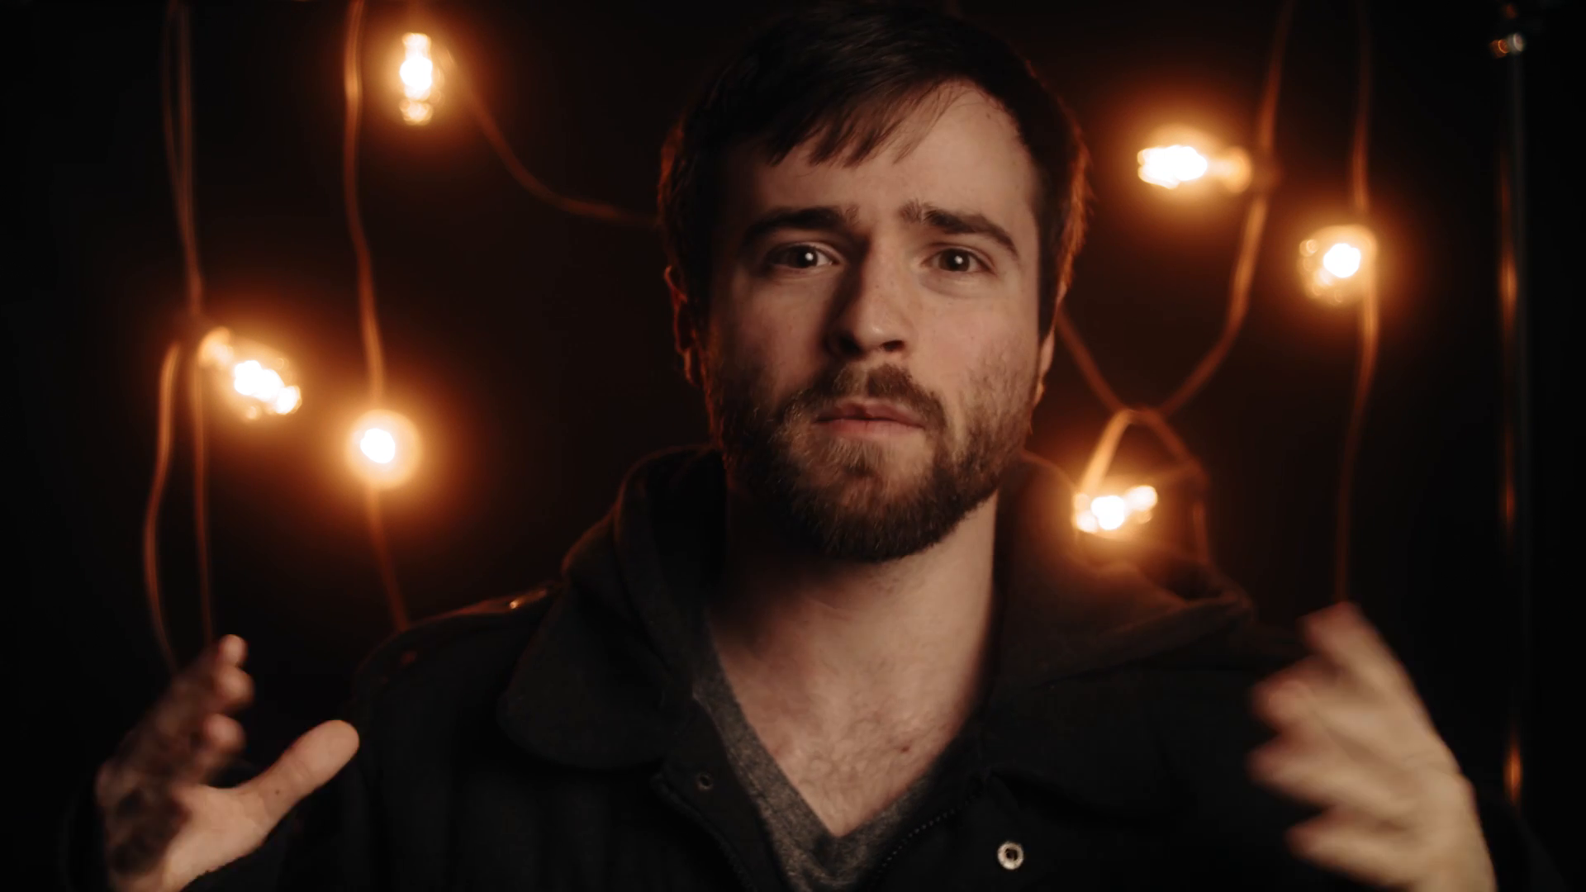